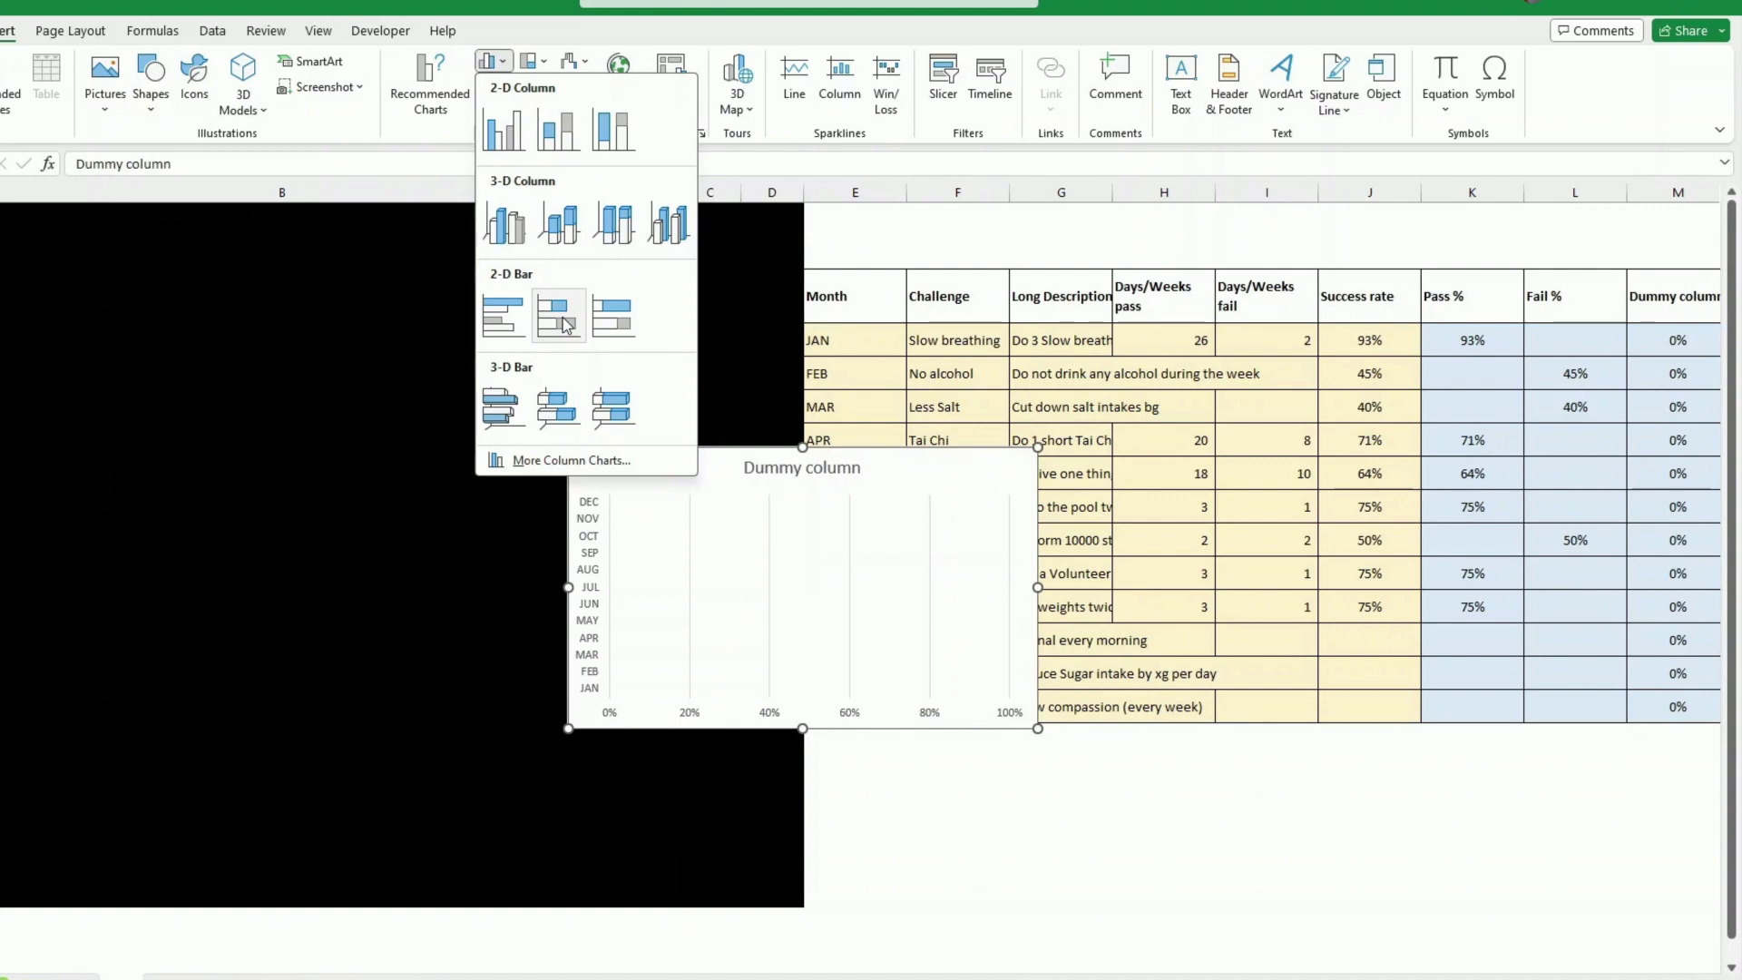
Step: Insert a 2-D stacked bar chart of the dummy column by month and set January's dummy value to 5%
left_click(561, 317)
left_click_drag(910, 730, 975, 803)
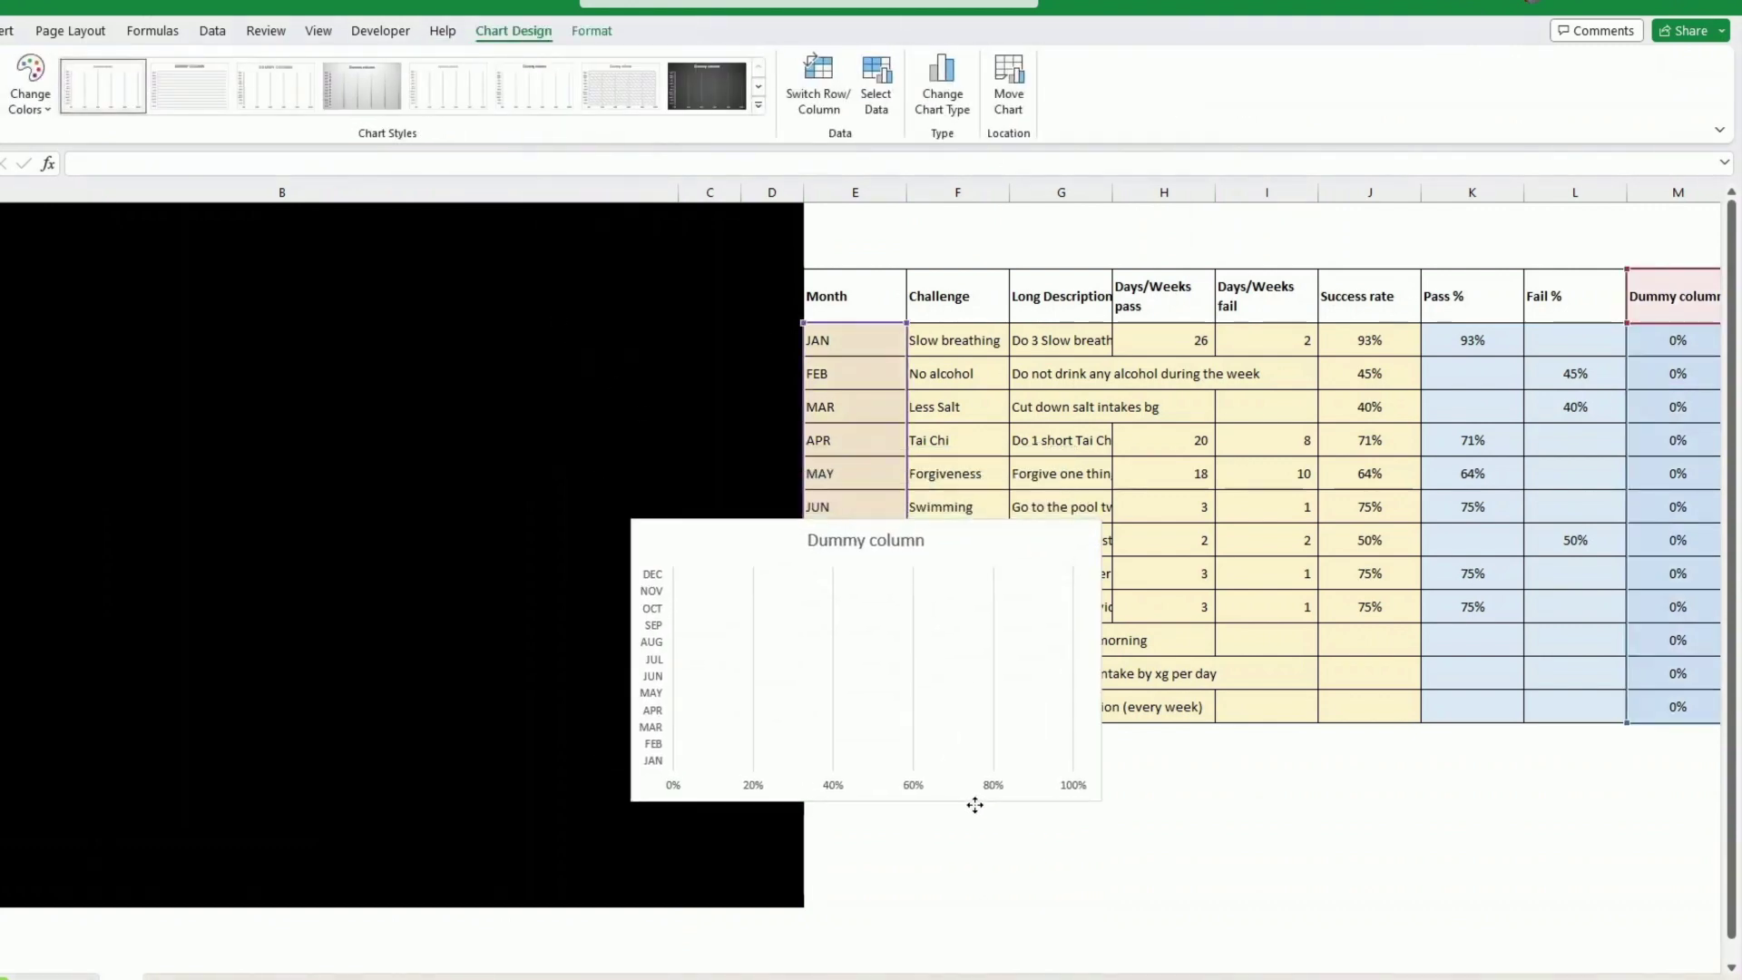
left_click(1657, 338)
scroll(1658, 338, "right", 3)
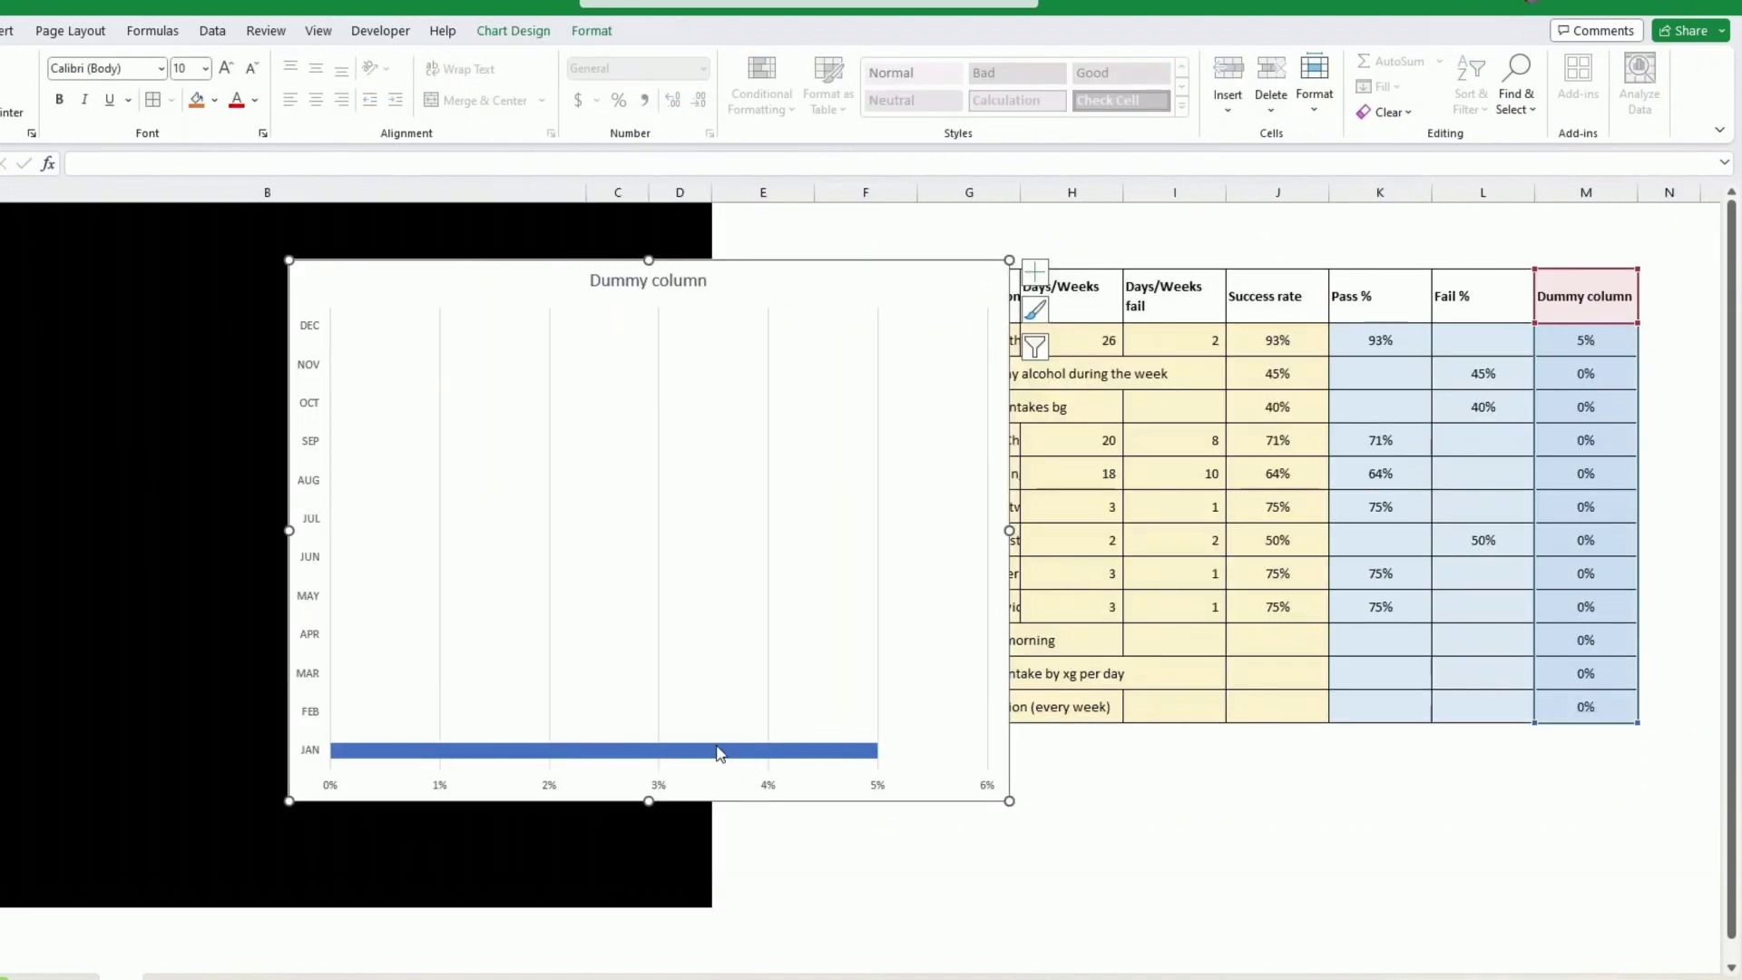
Step: Add data labels to the Dummy column series, taking their text from the challenge names in F4:F15
right_click(718, 751)
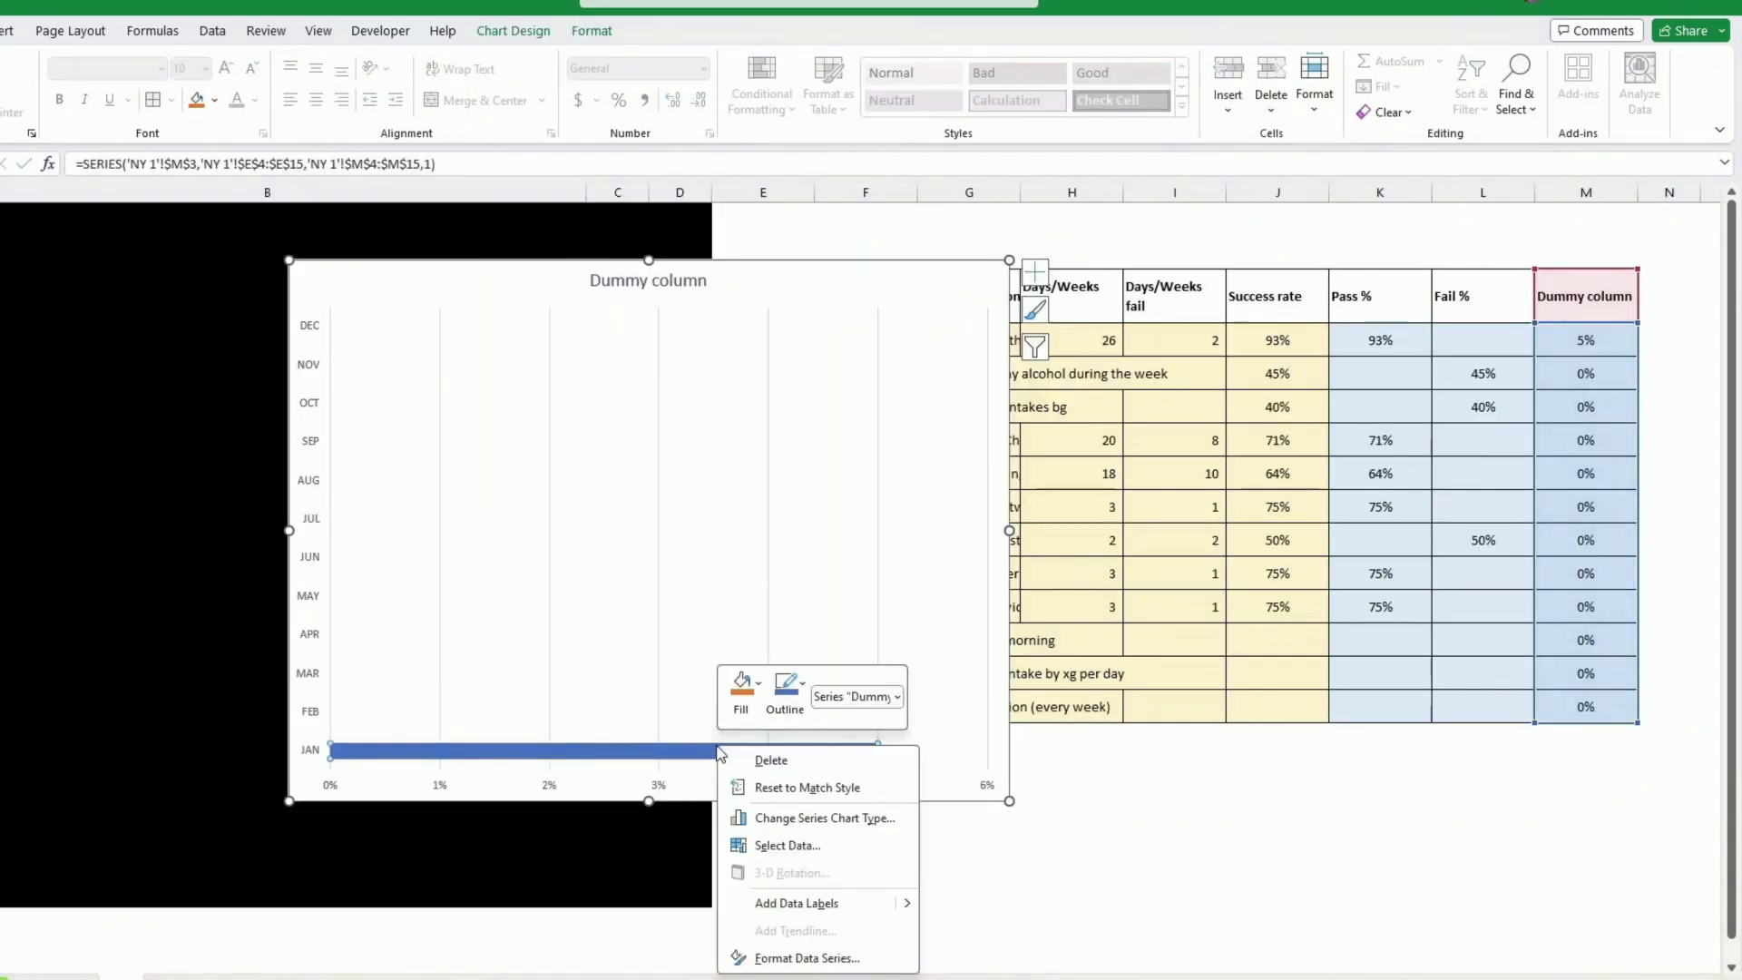
left_click(789, 903)
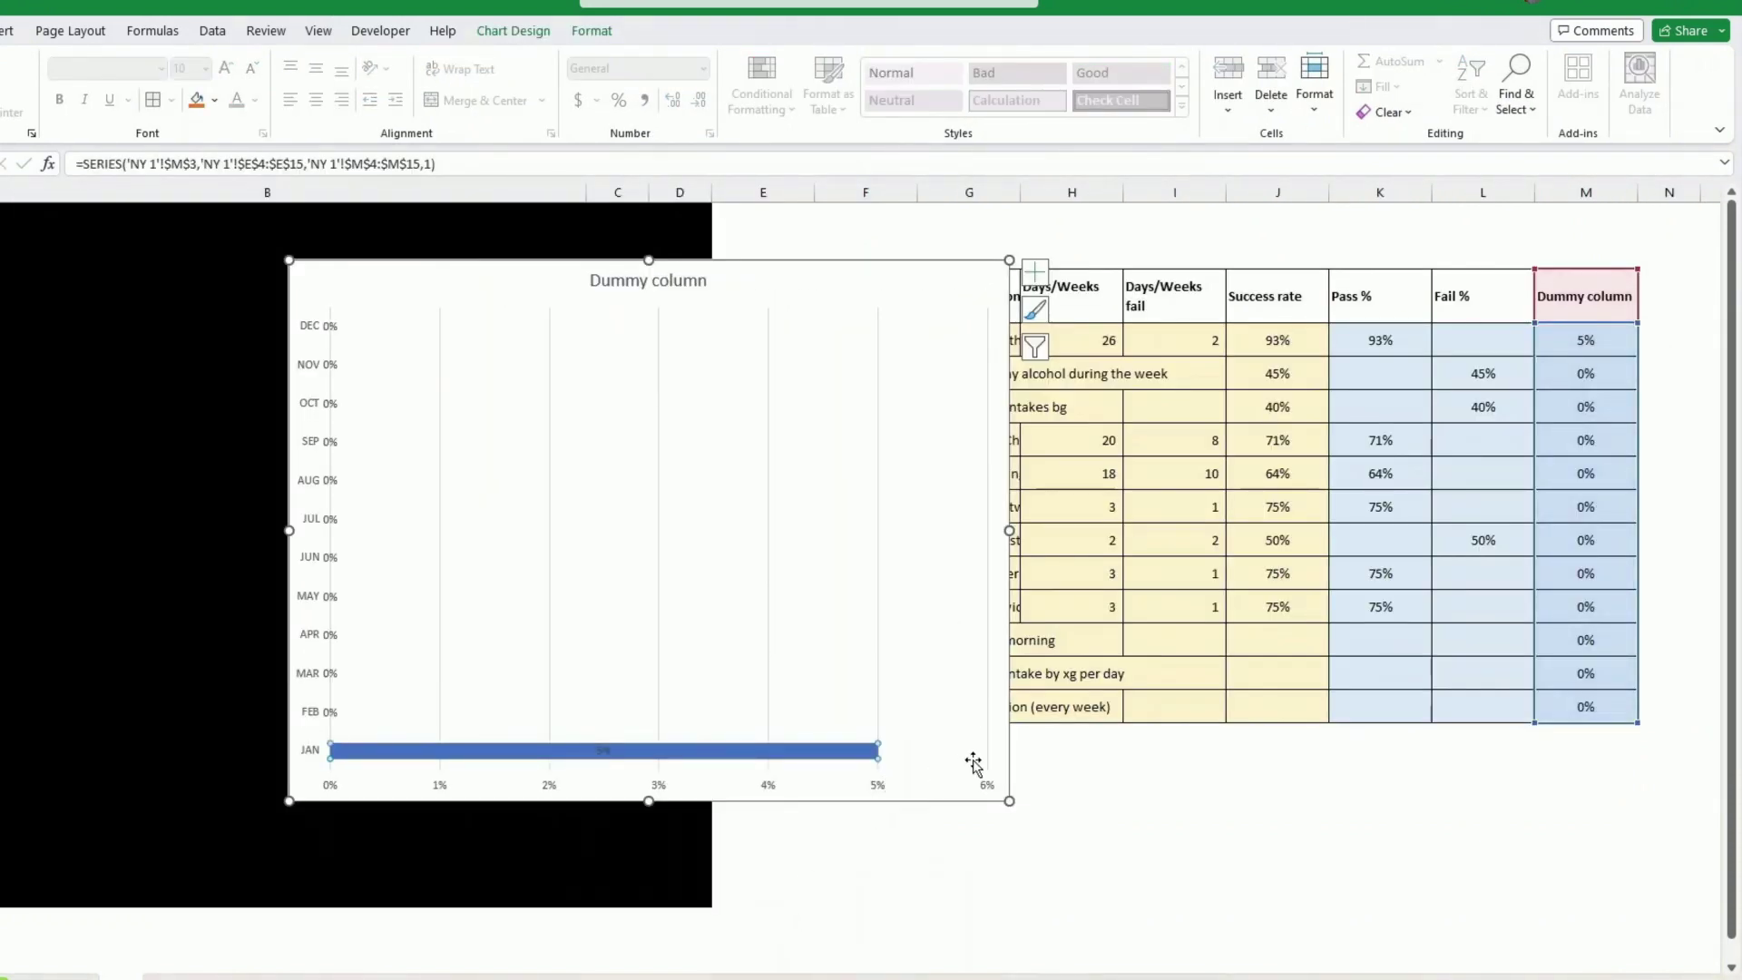
left_click(329, 712)
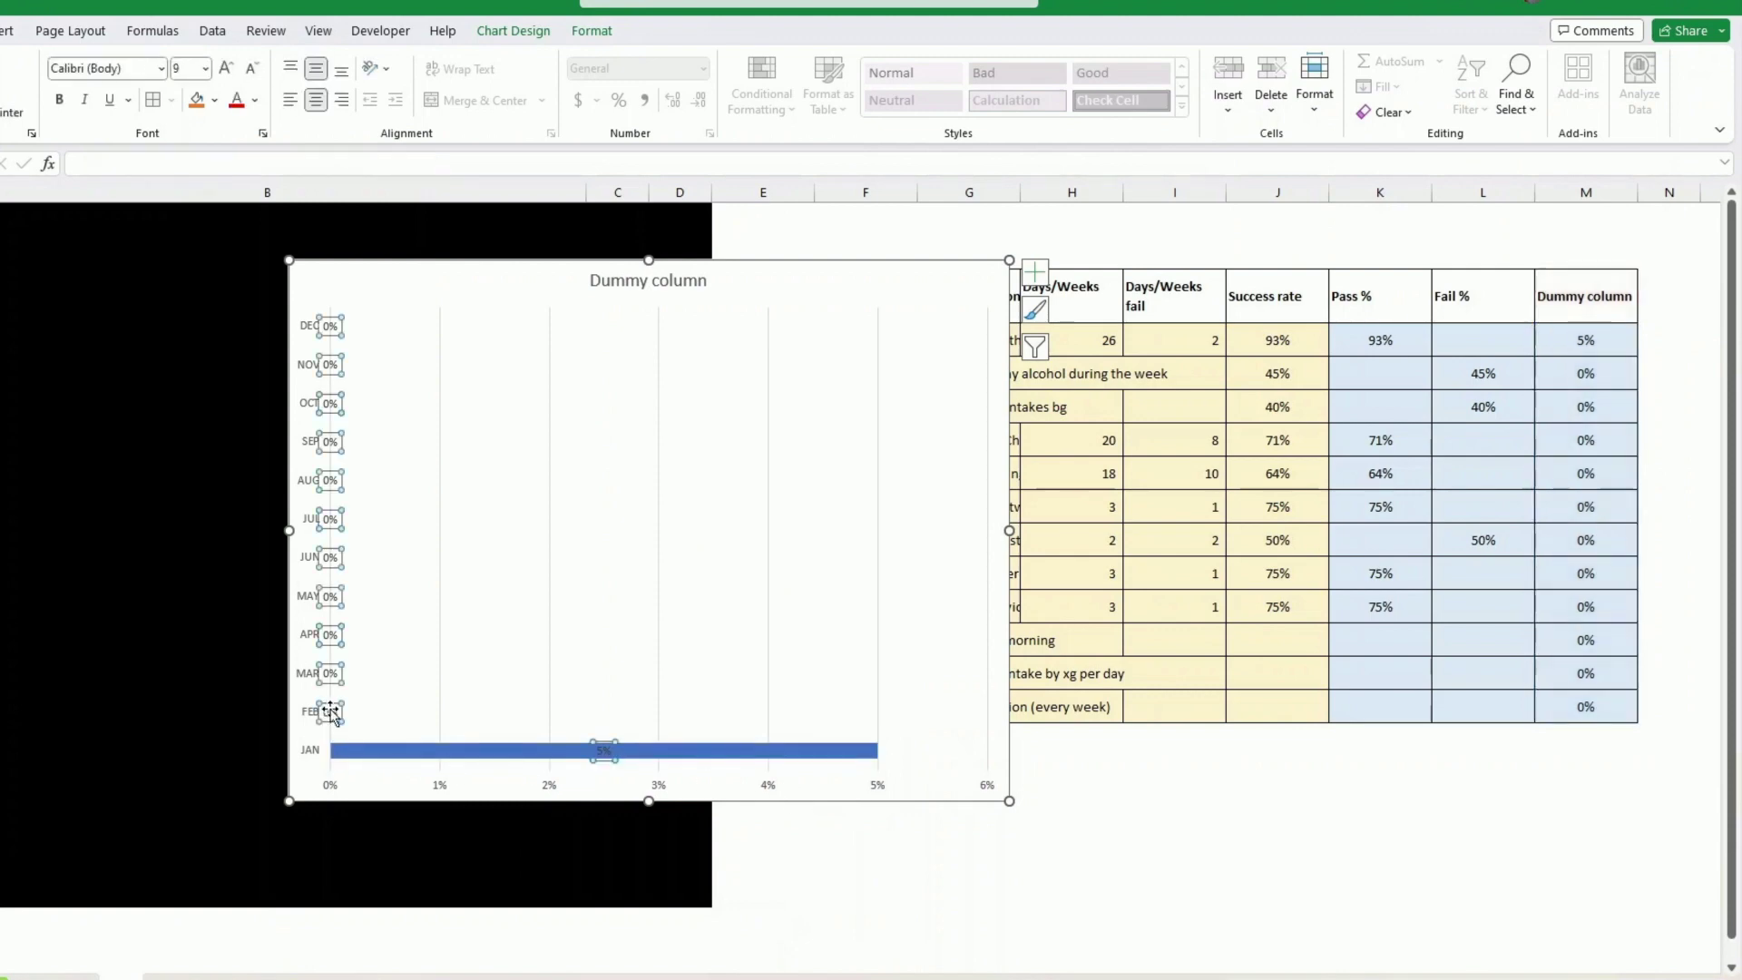
right_click(331, 711)
left_click(422, 950)
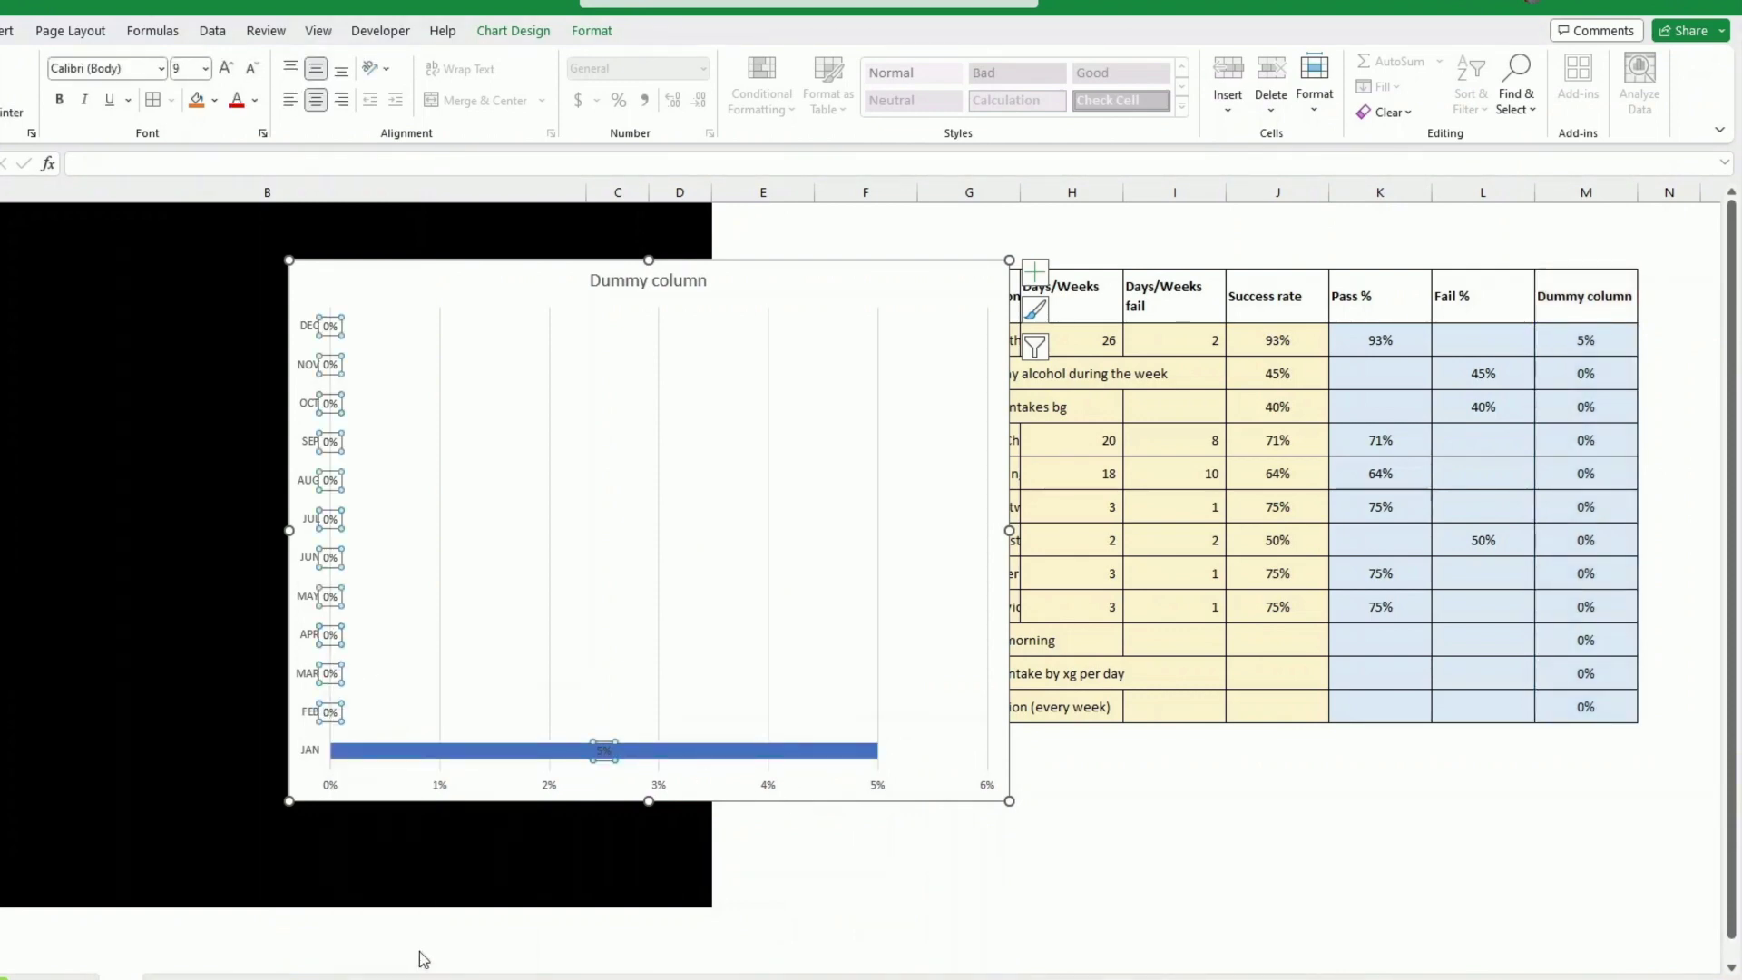
left_click(1515, 364)
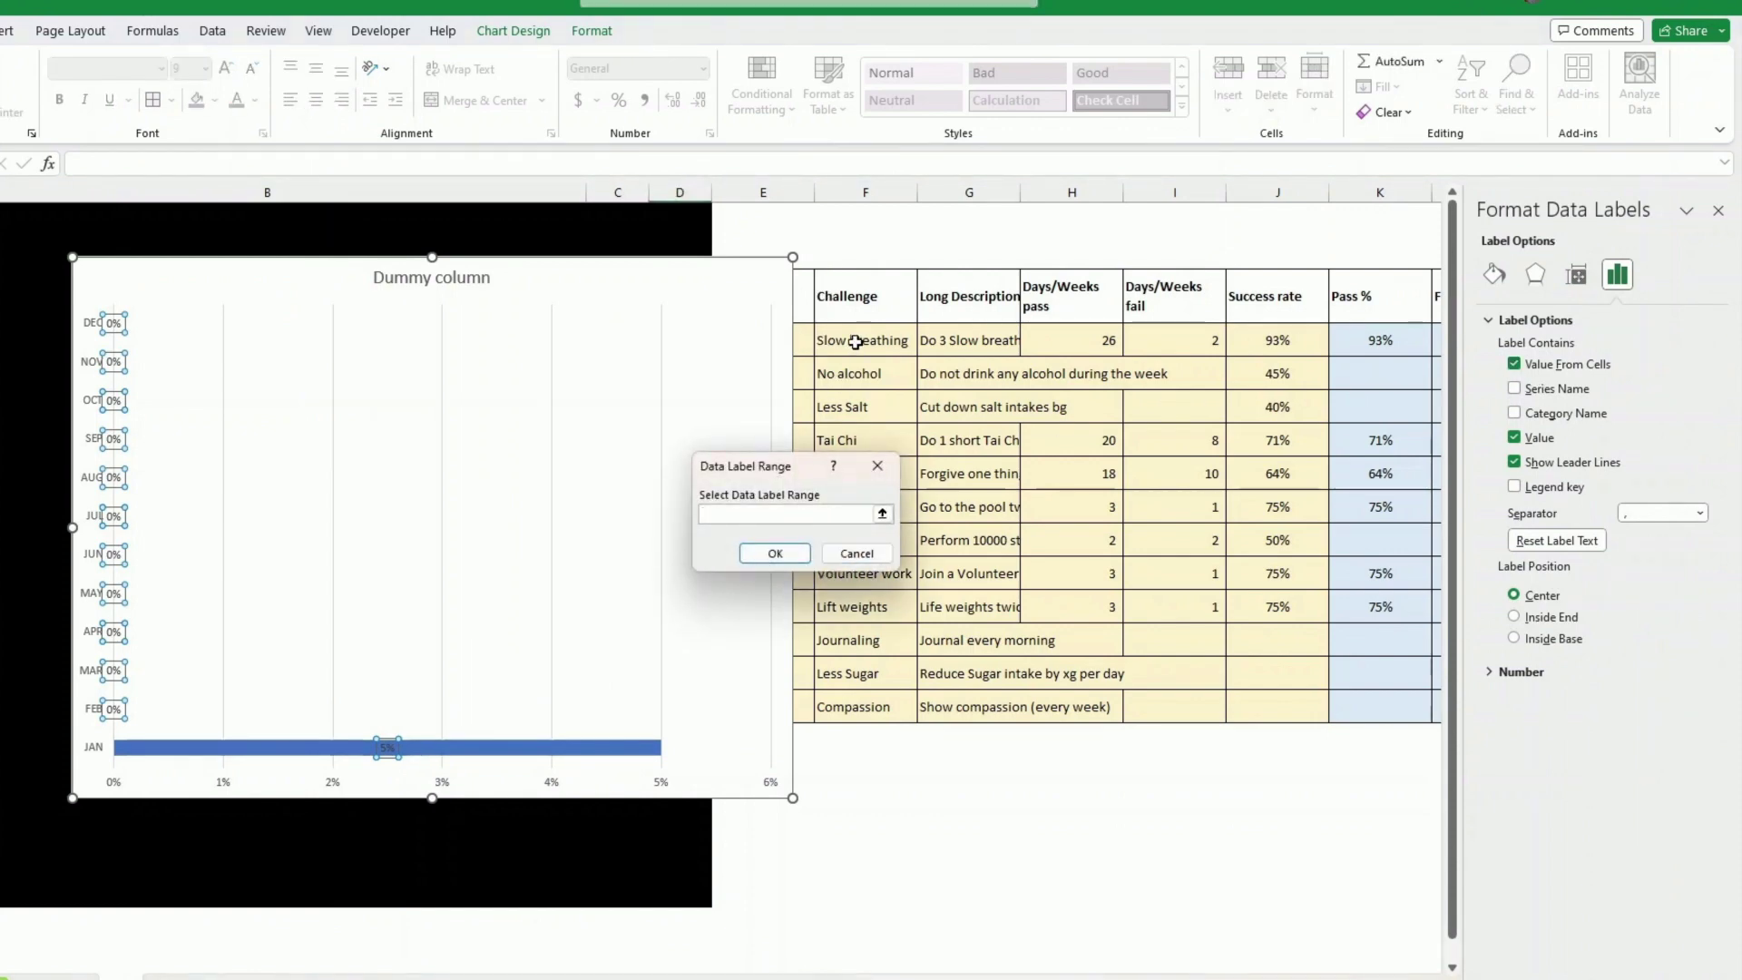
left_click_drag(856, 342, 859, 703)
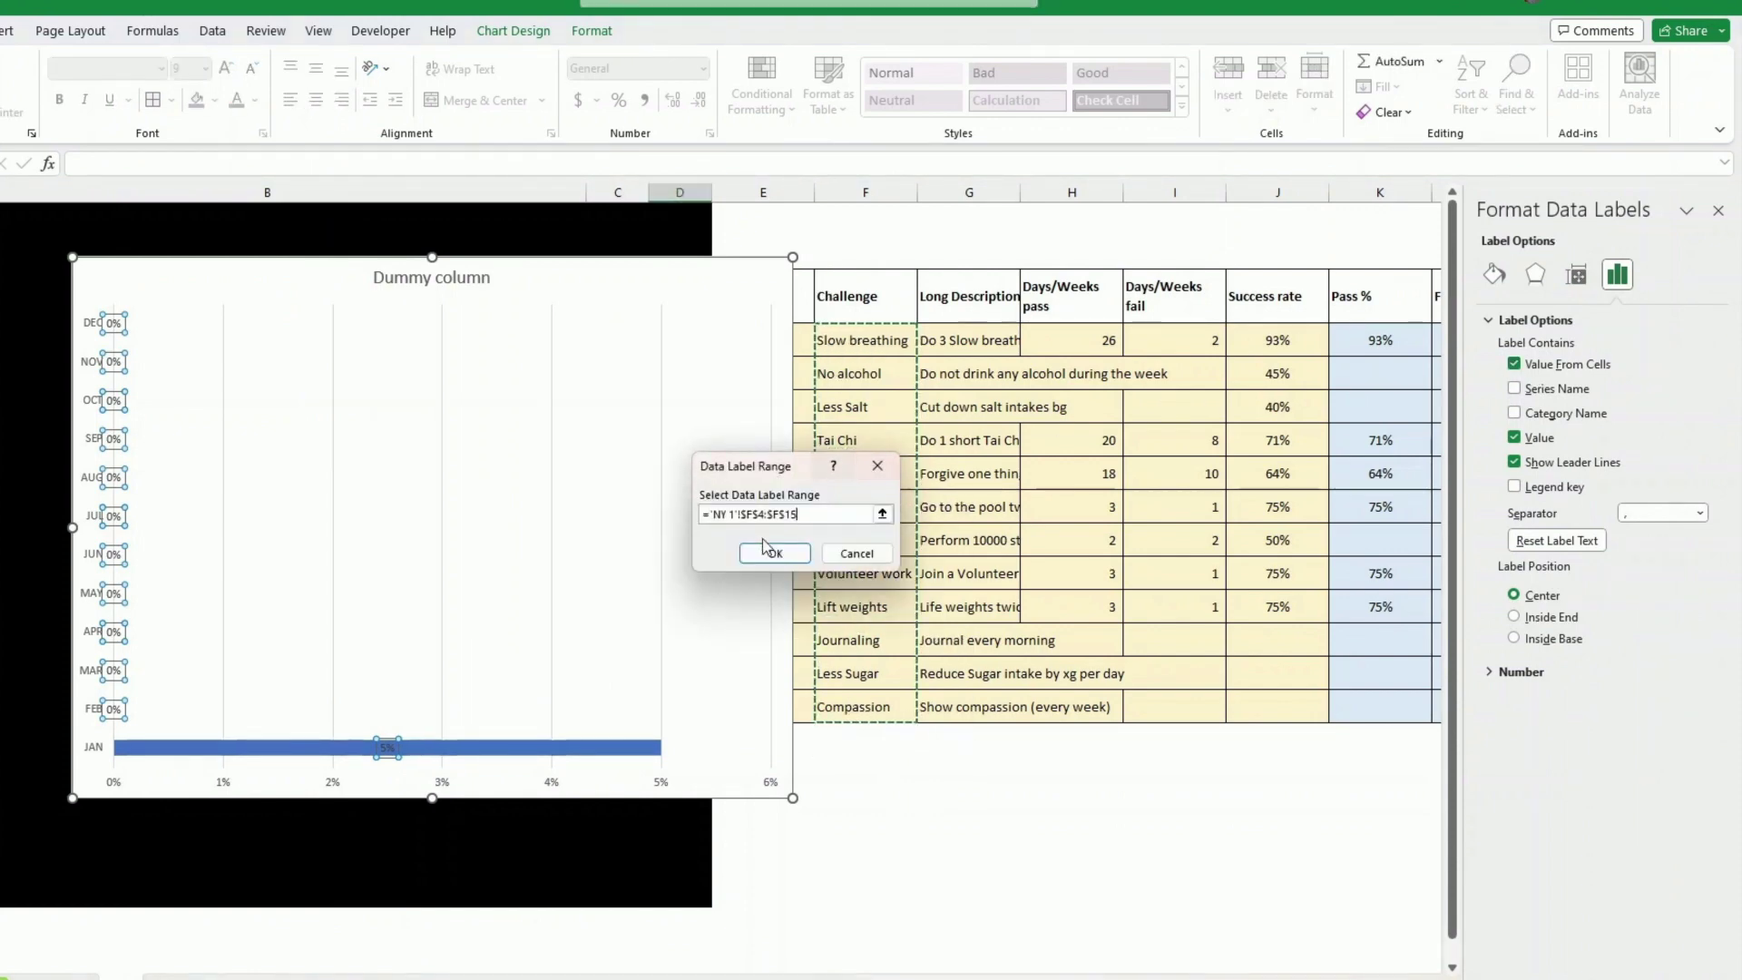
left_click(767, 549)
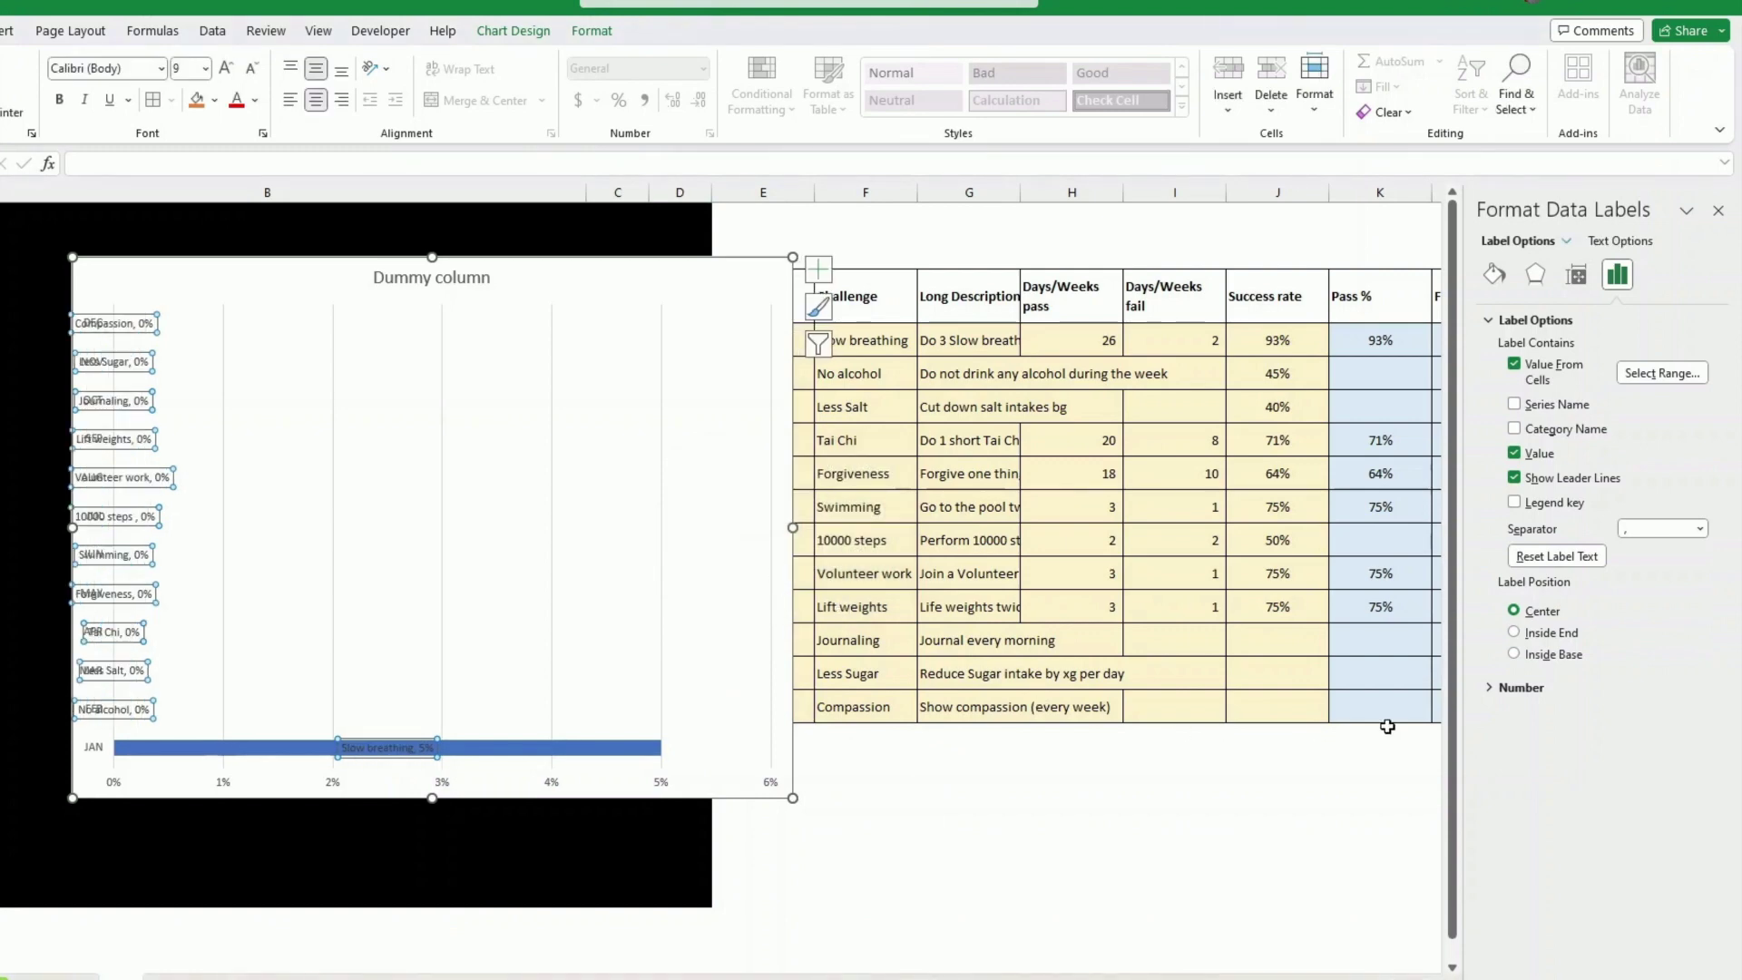
Step: Set the data labels' position to Inside Base and exclude the Value from them
left_click(1515, 655)
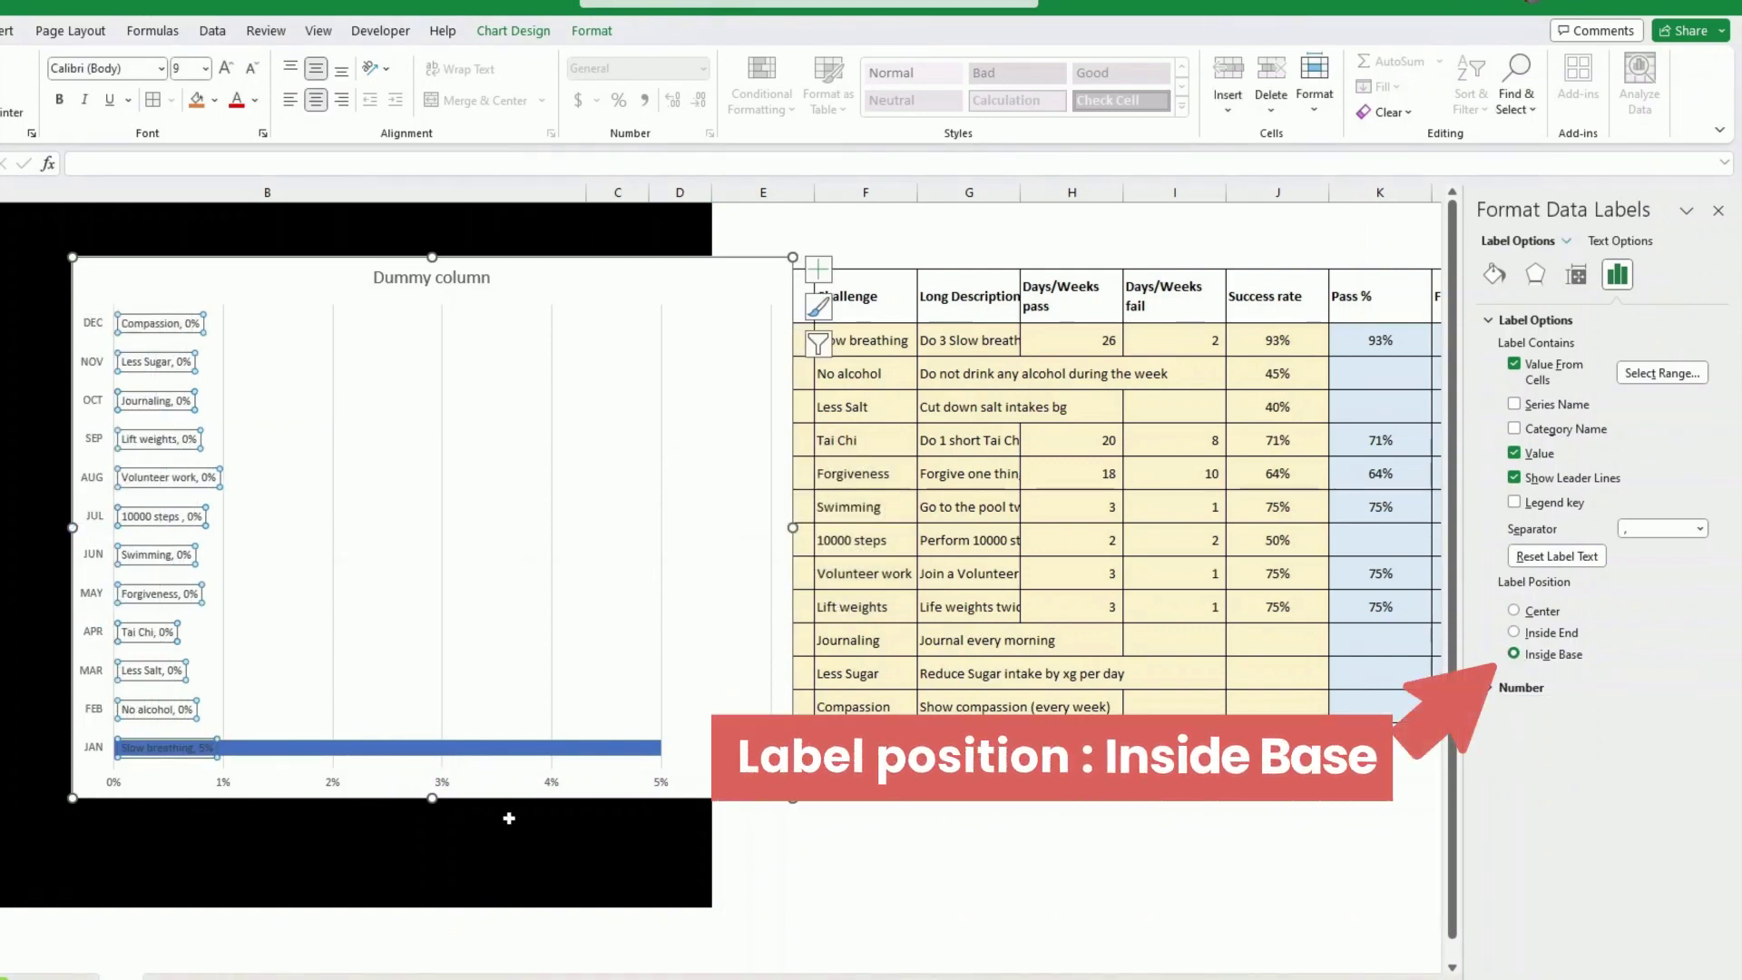
left_click(1514, 453)
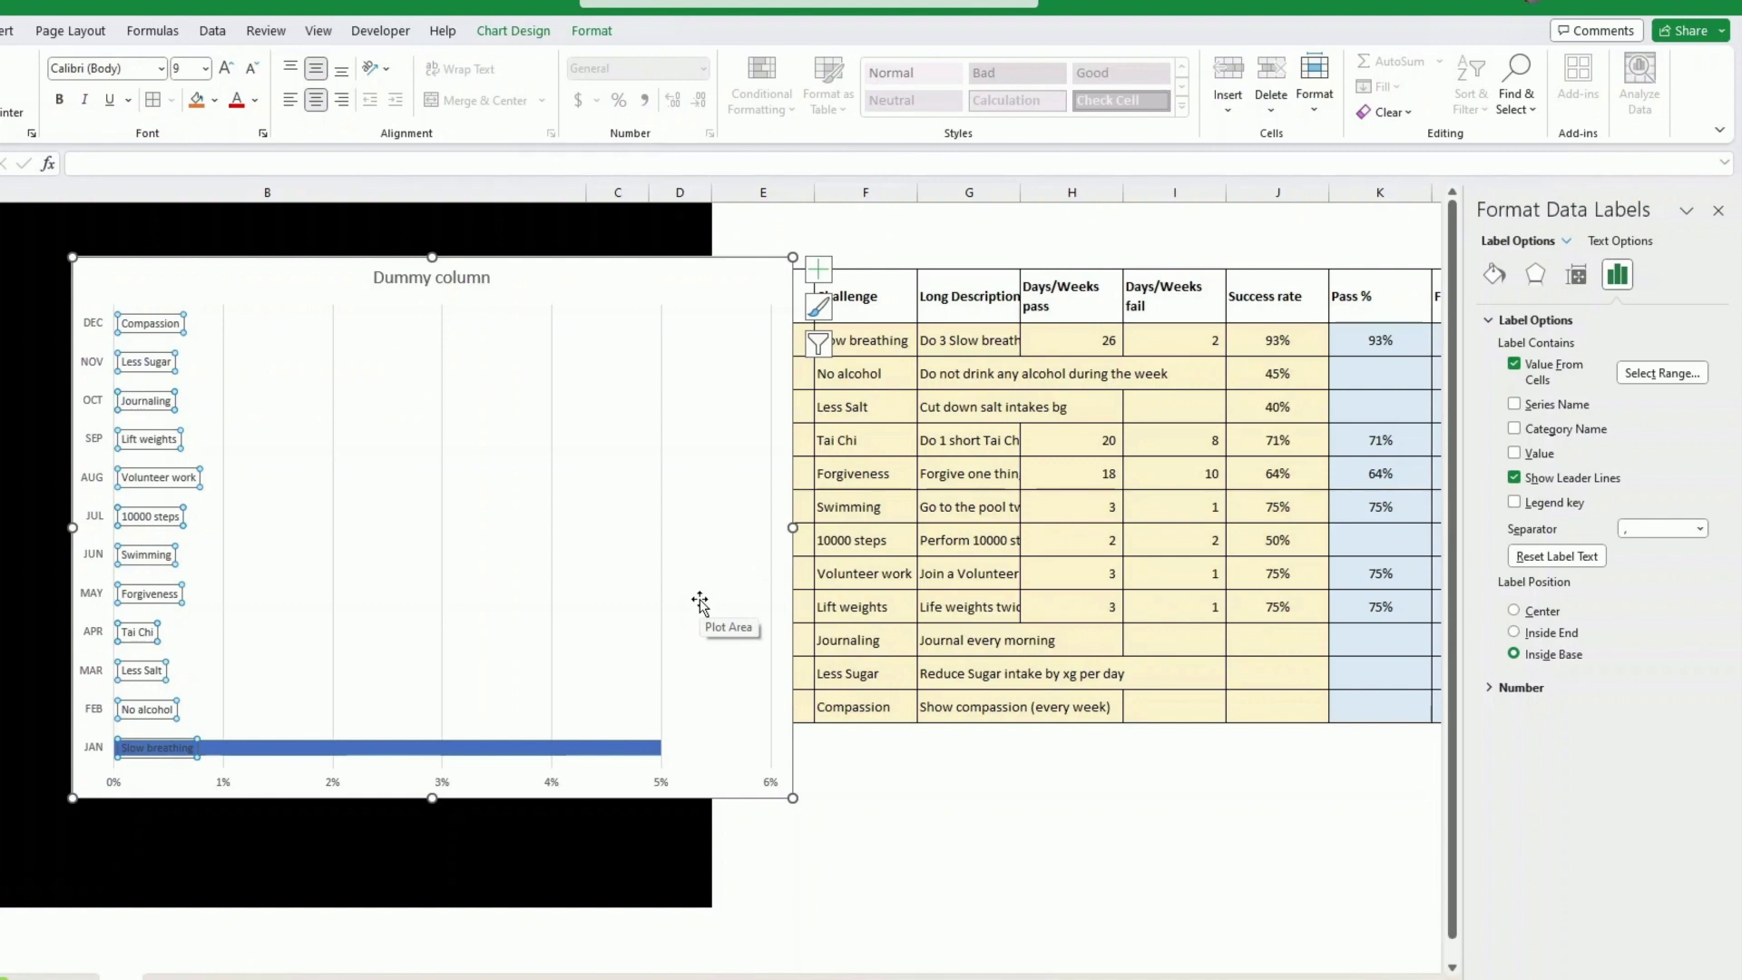
Step: Set the chart's vertical month axis to show its categories in reverse order
right_click(91, 634)
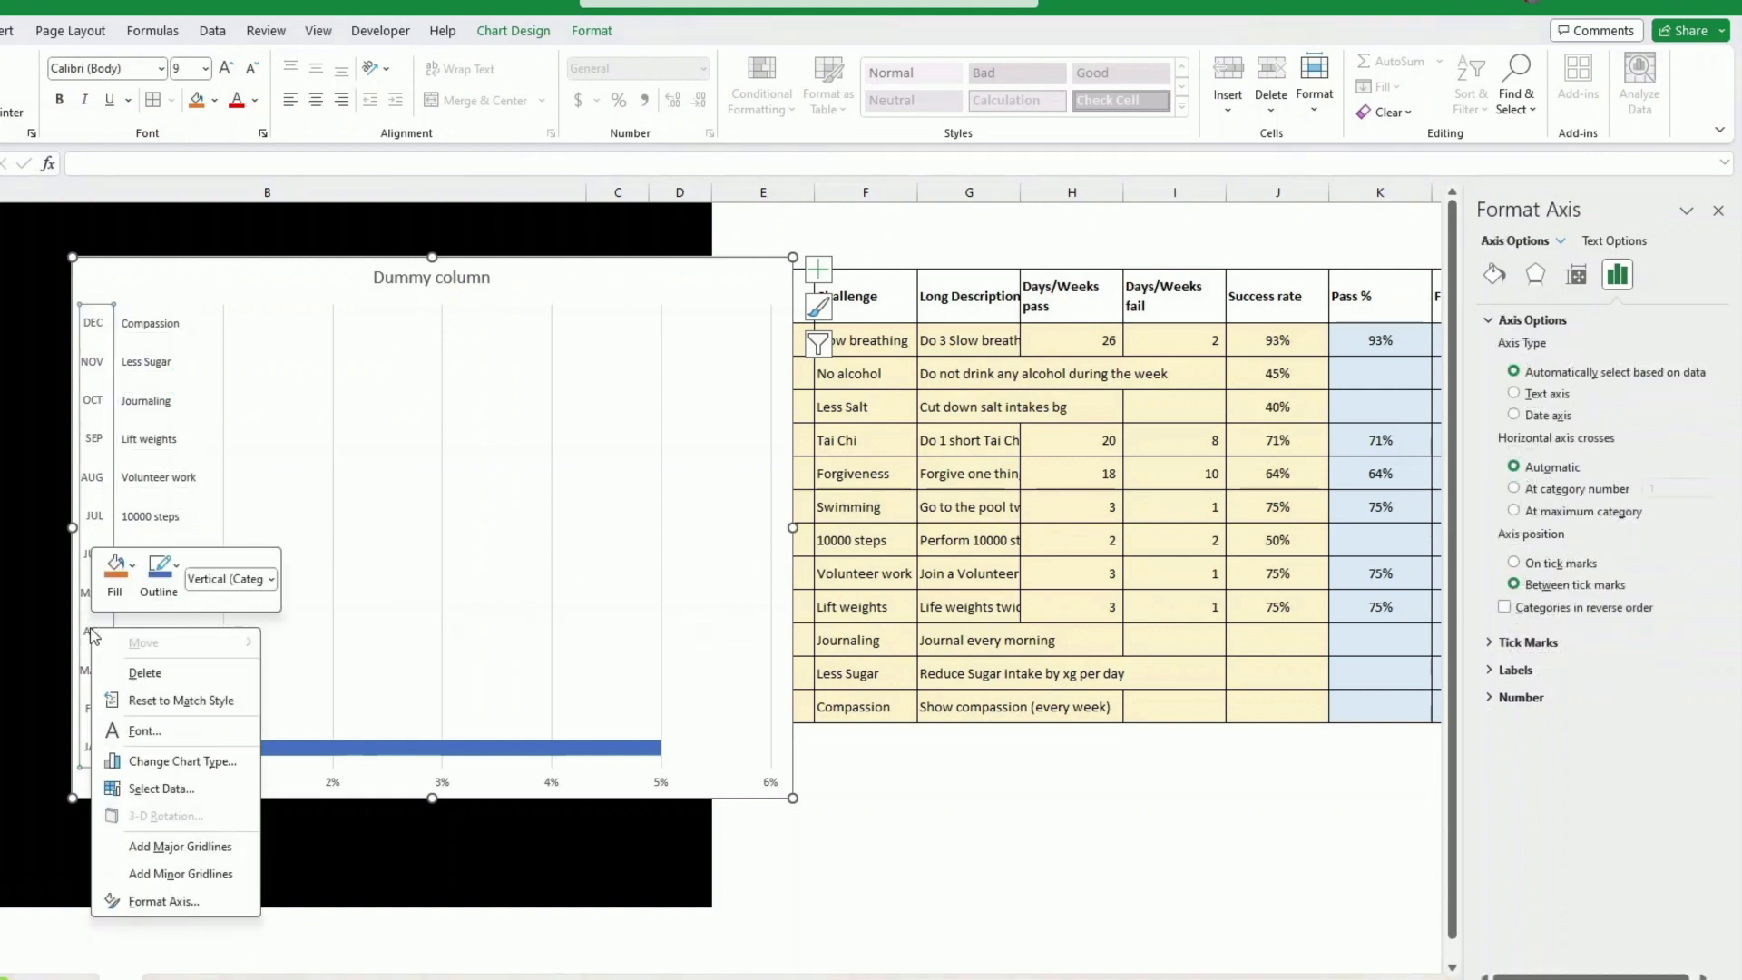
left_click(138, 901)
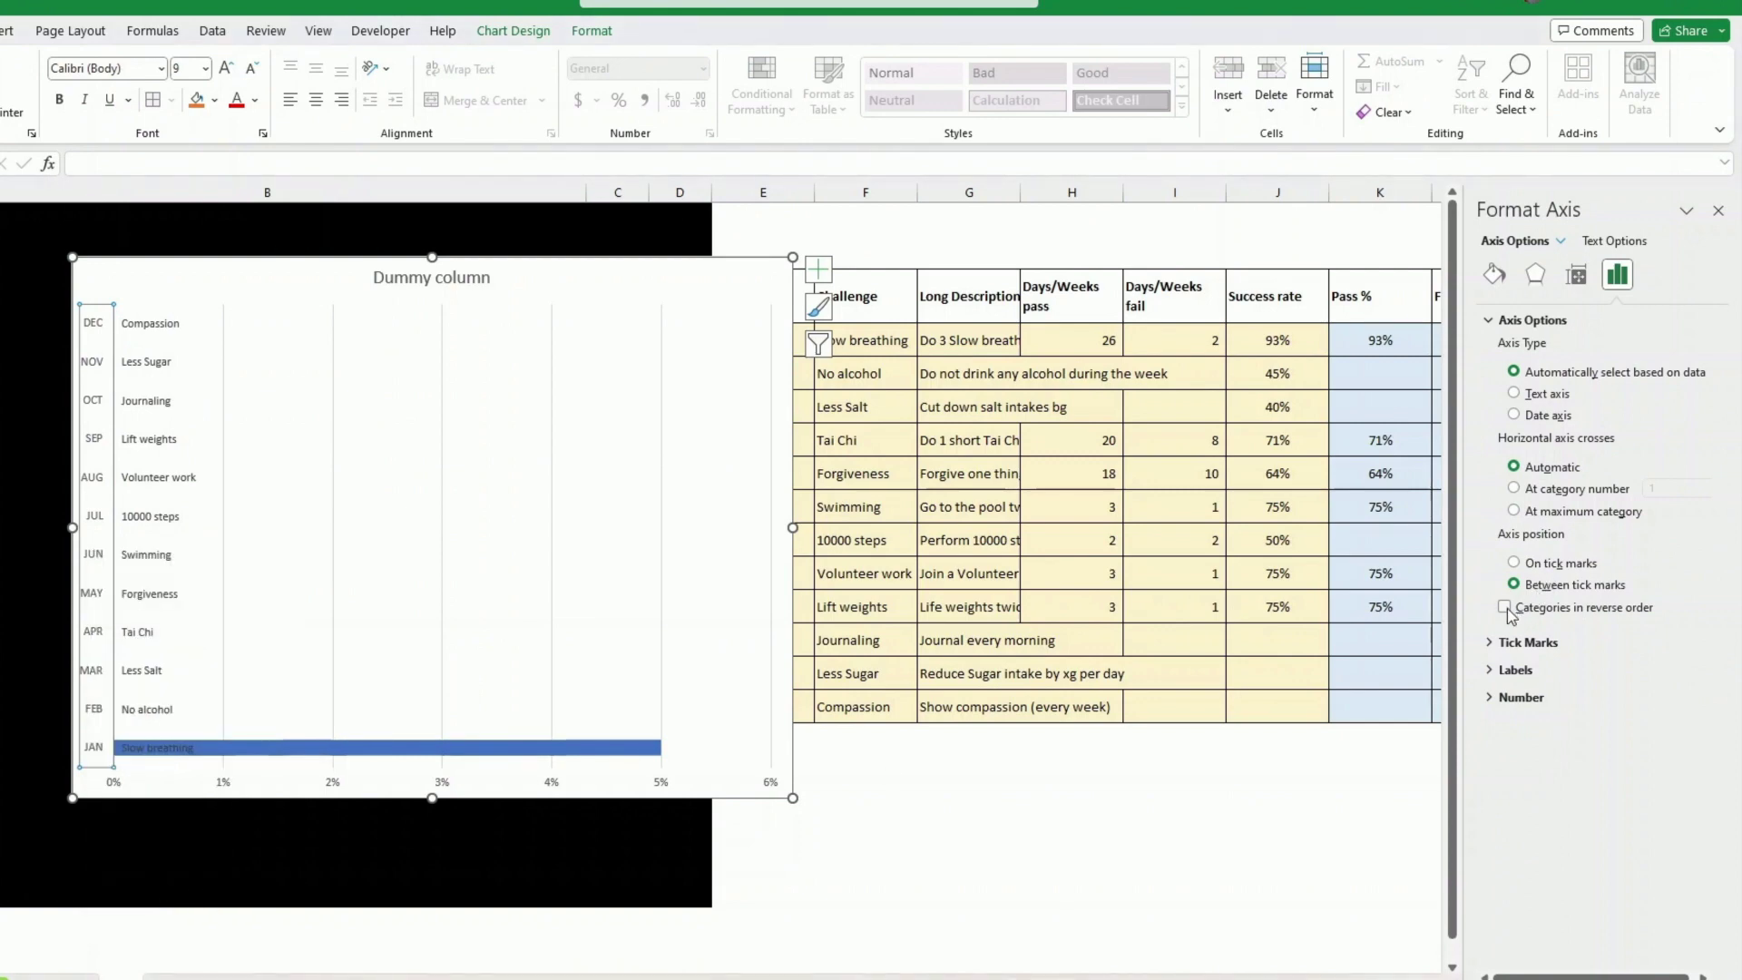
left_click(1506, 608)
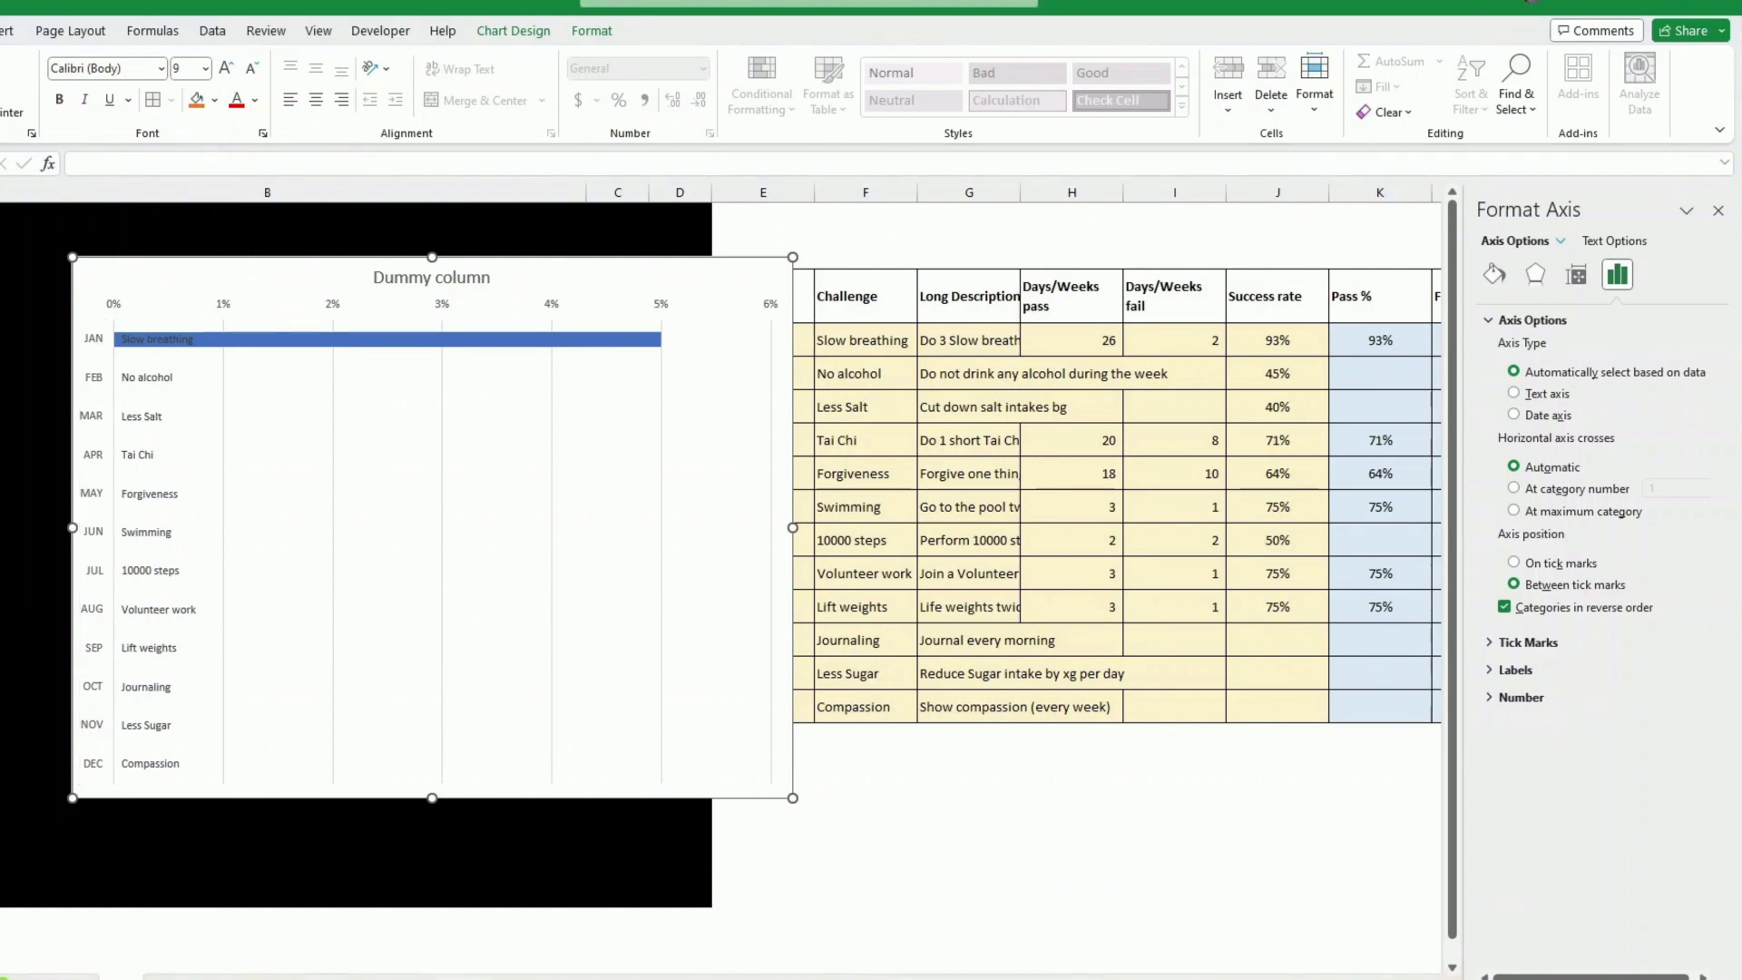
Step: Add a data series named Pass to the chart, with K4:K15 as its values
right_click(369, 542)
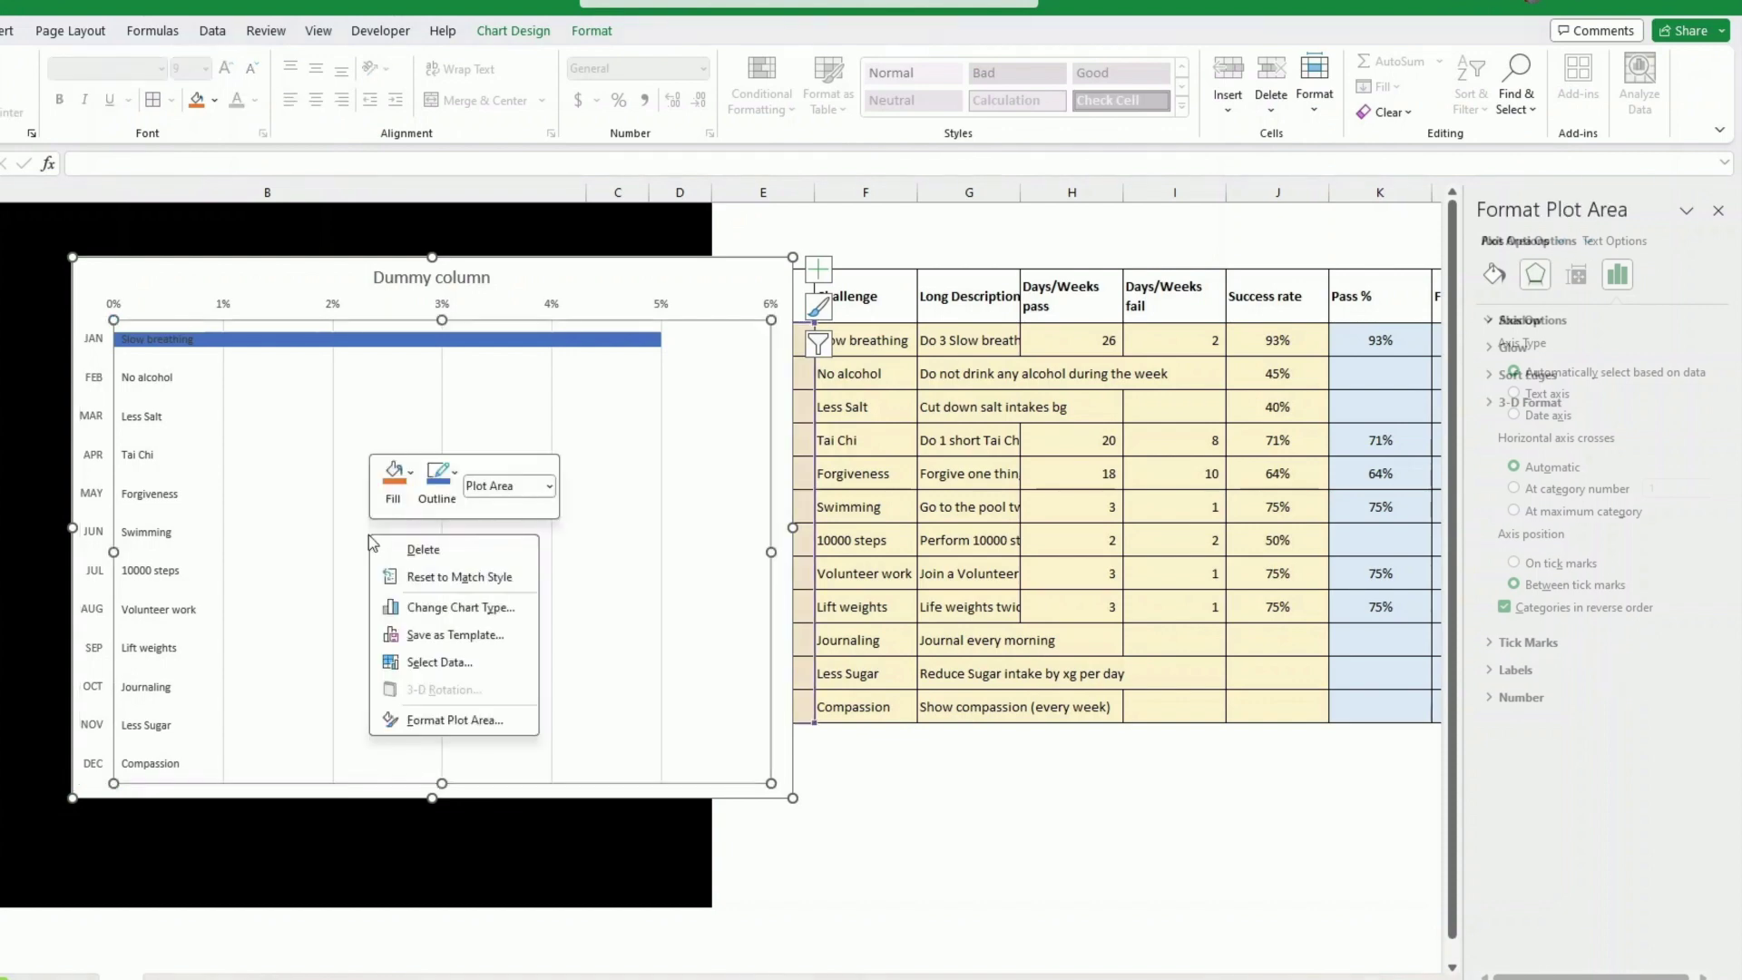
left_click(439, 662)
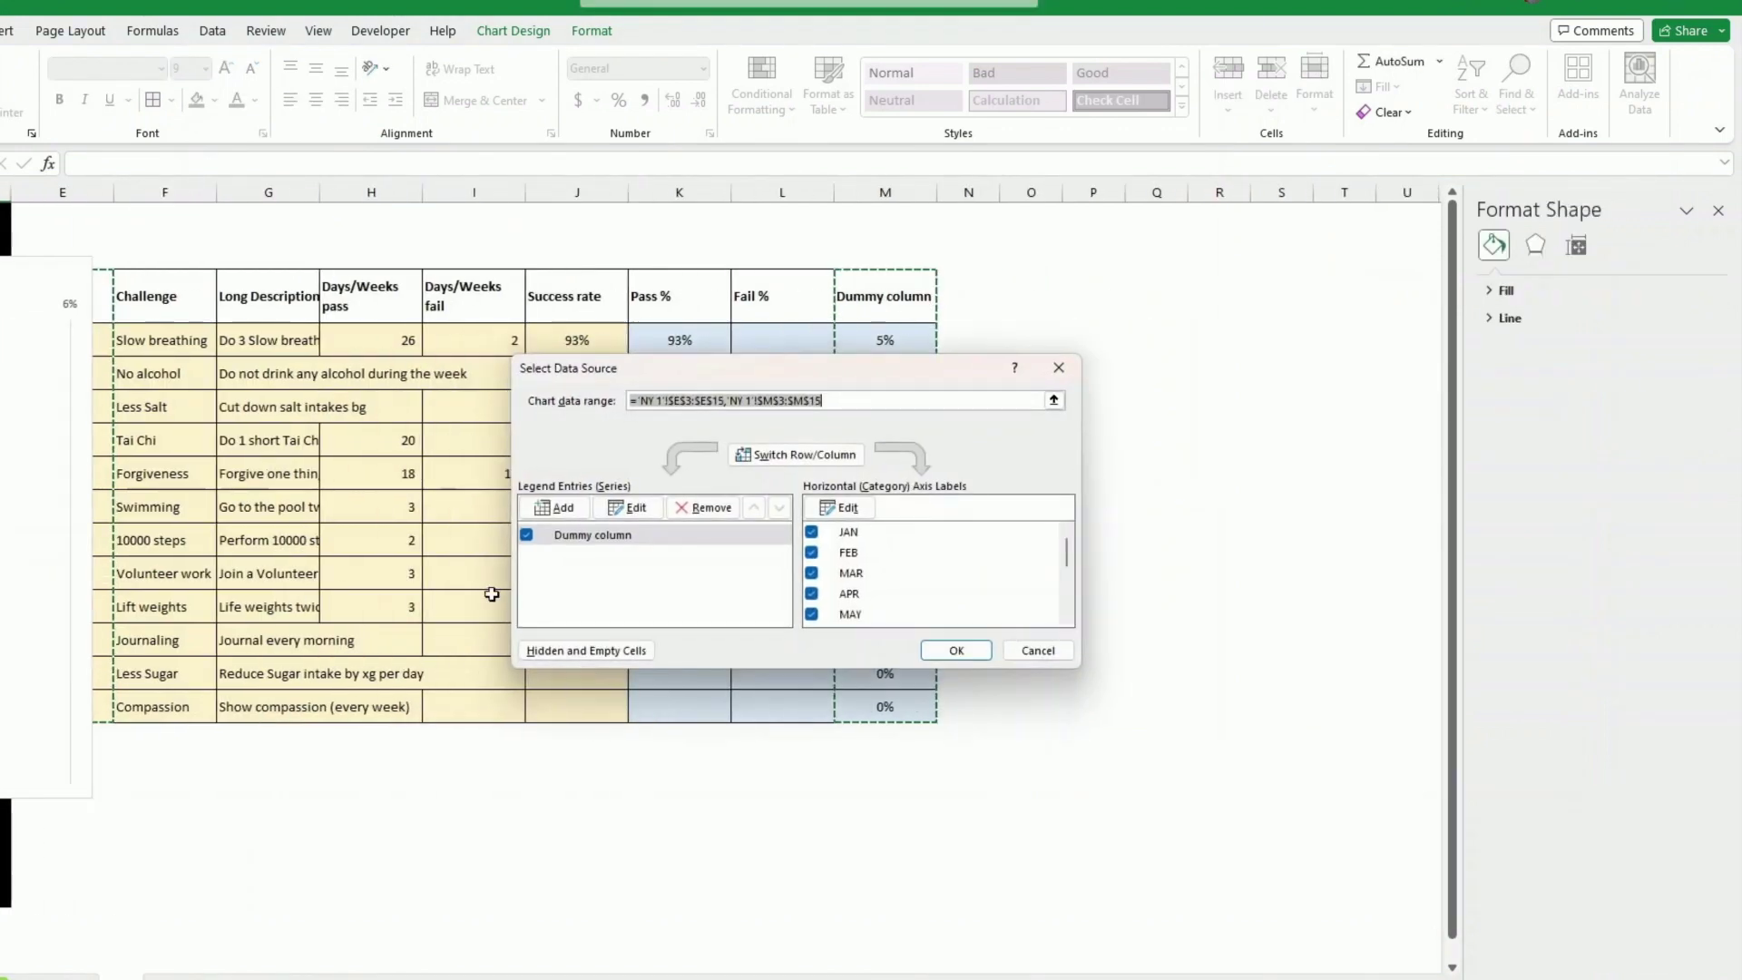
left_click(560, 508)
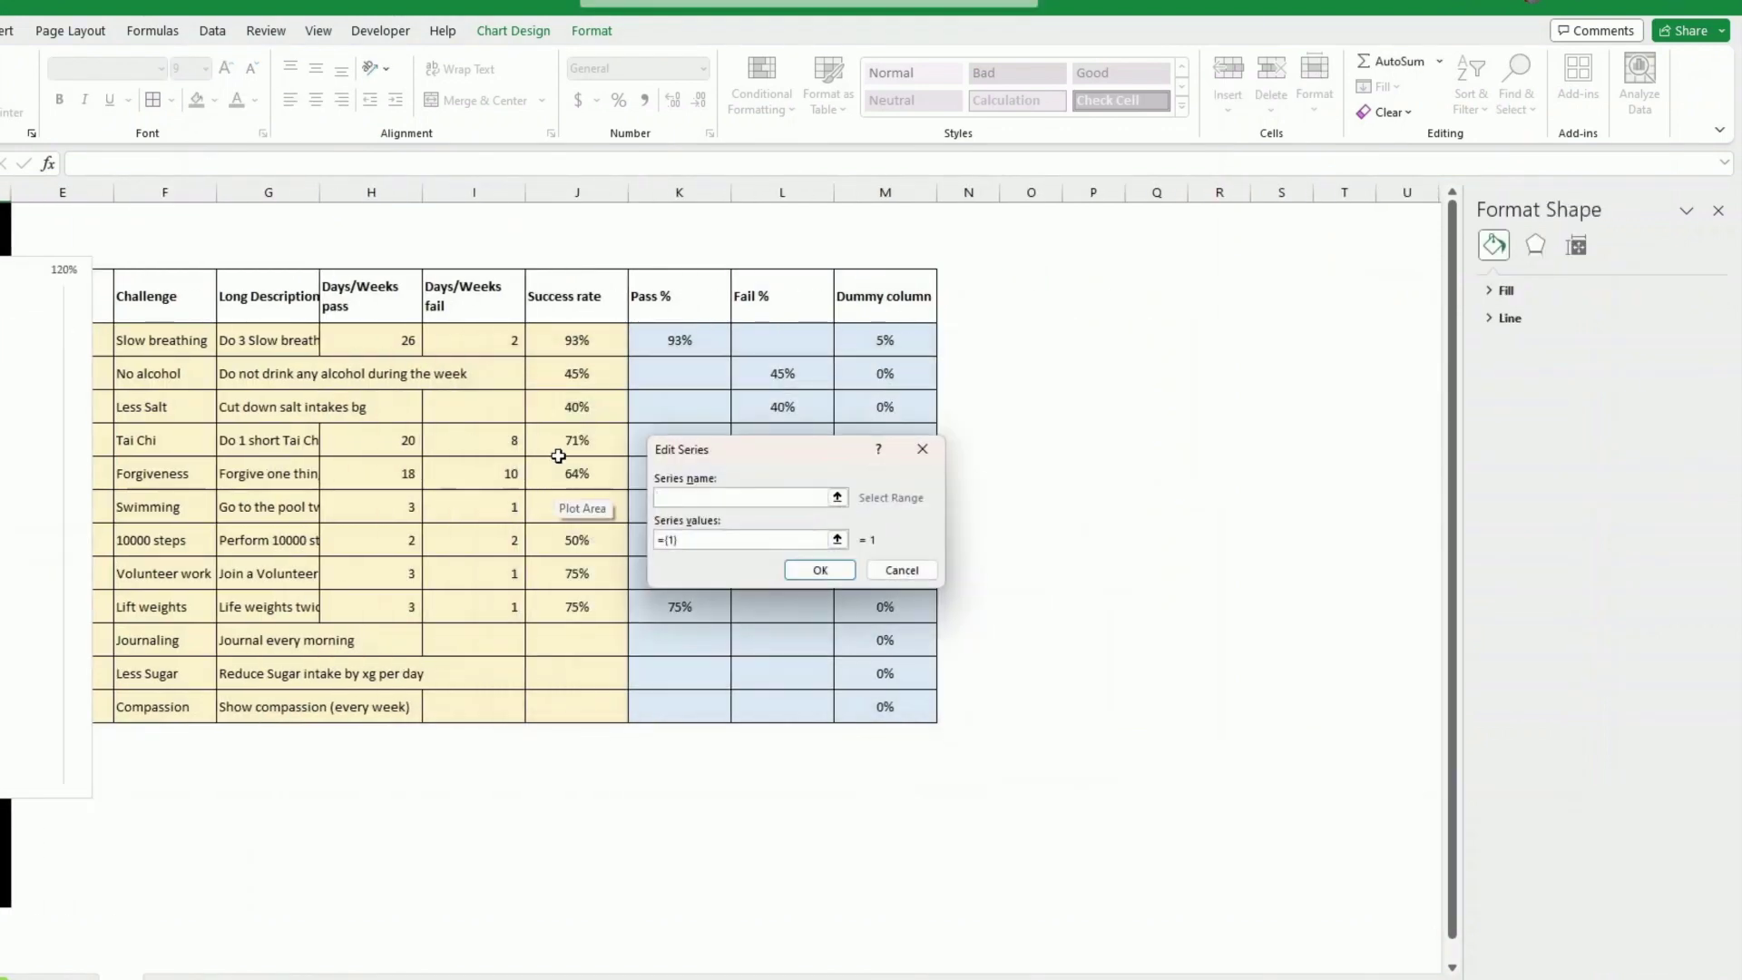
type("Pass")
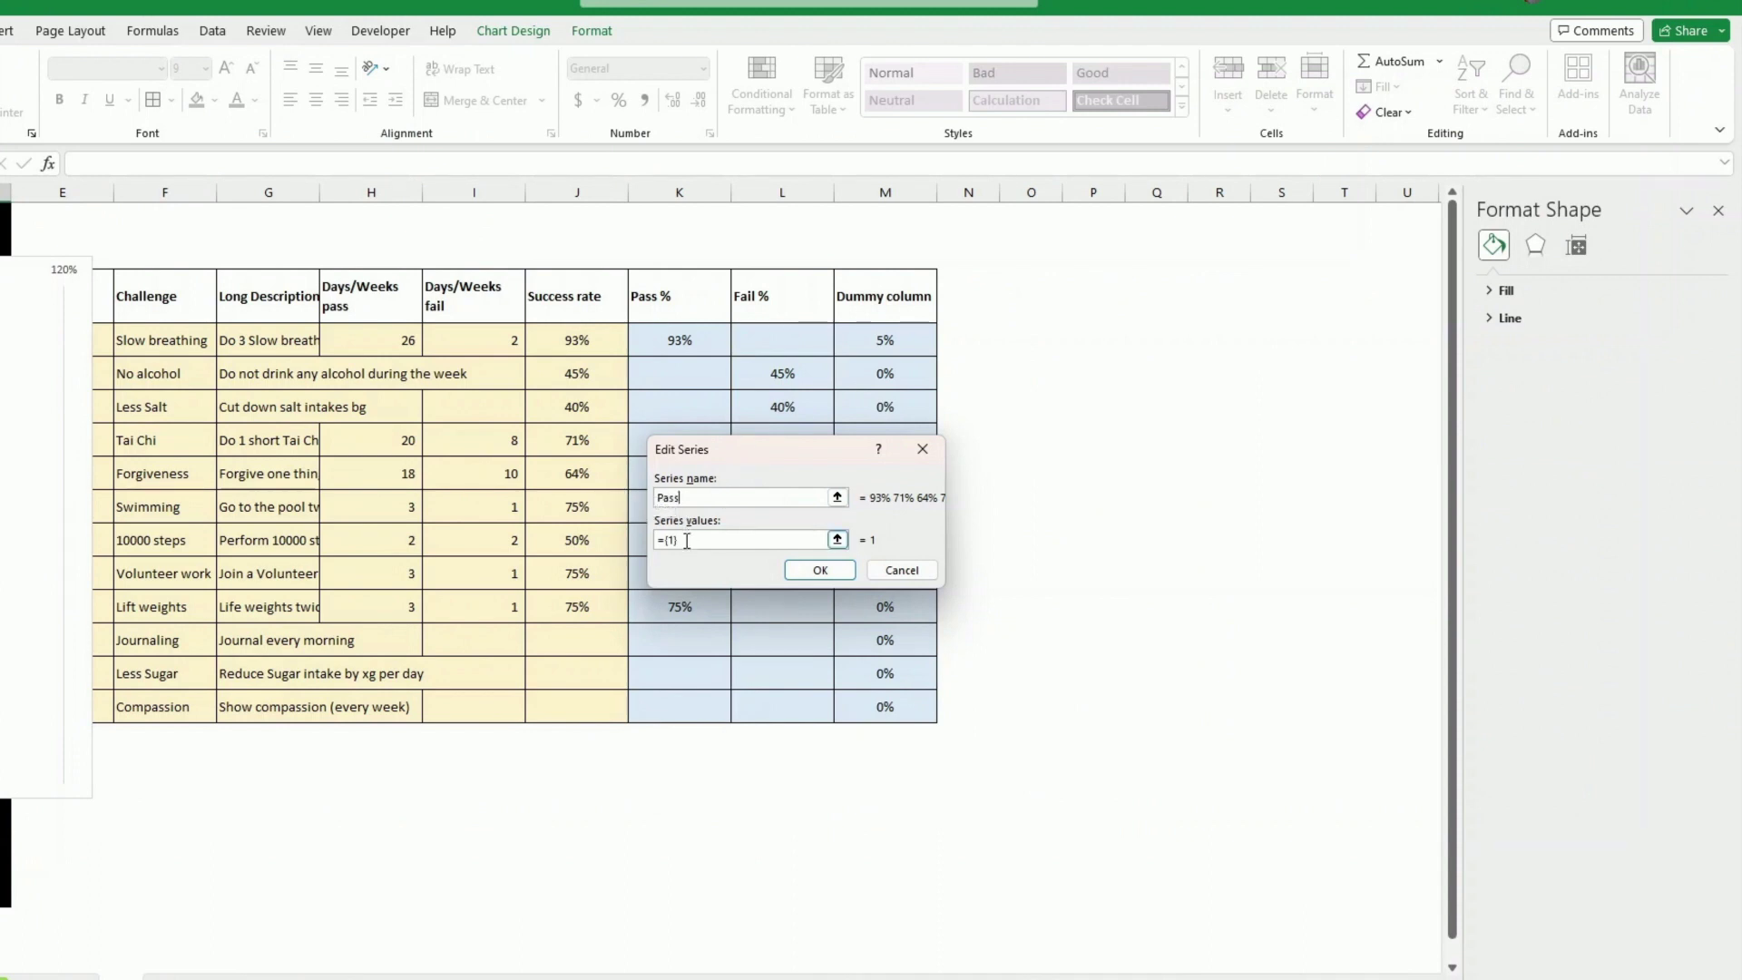
key("BackSpace")
key("BackSpace")
key("BackSpace")
key("BackSpace")
left_click_drag(672, 344, 672, 710)
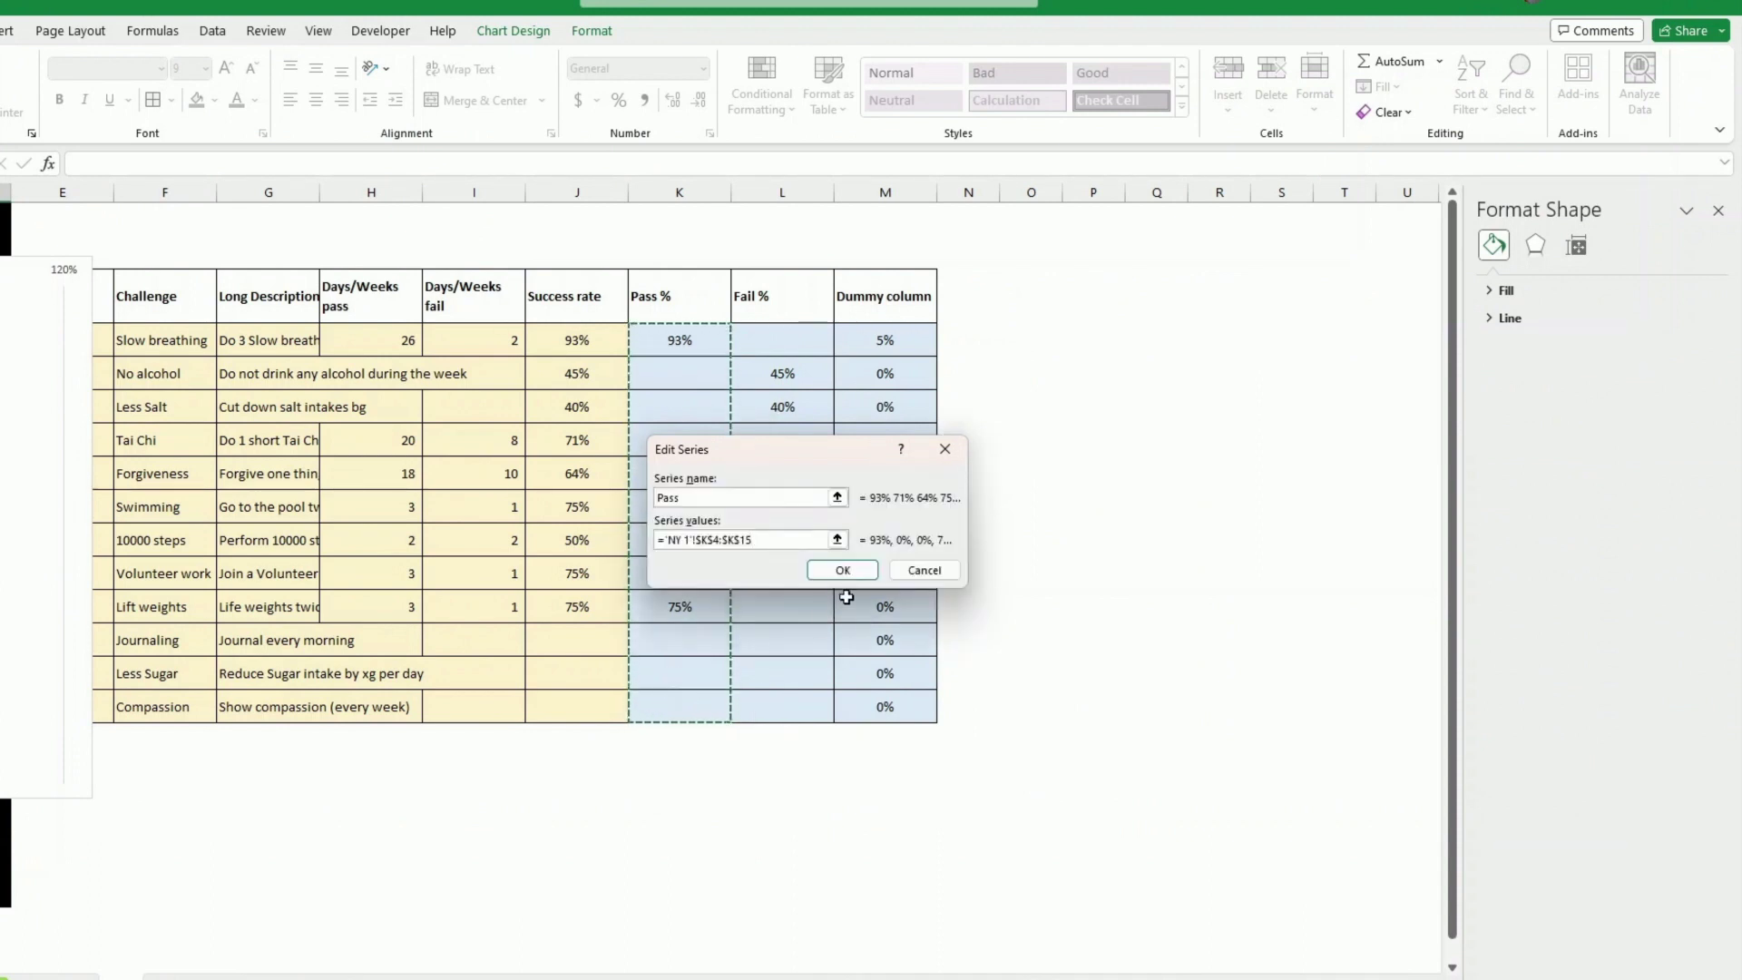
left_click(842, 569)
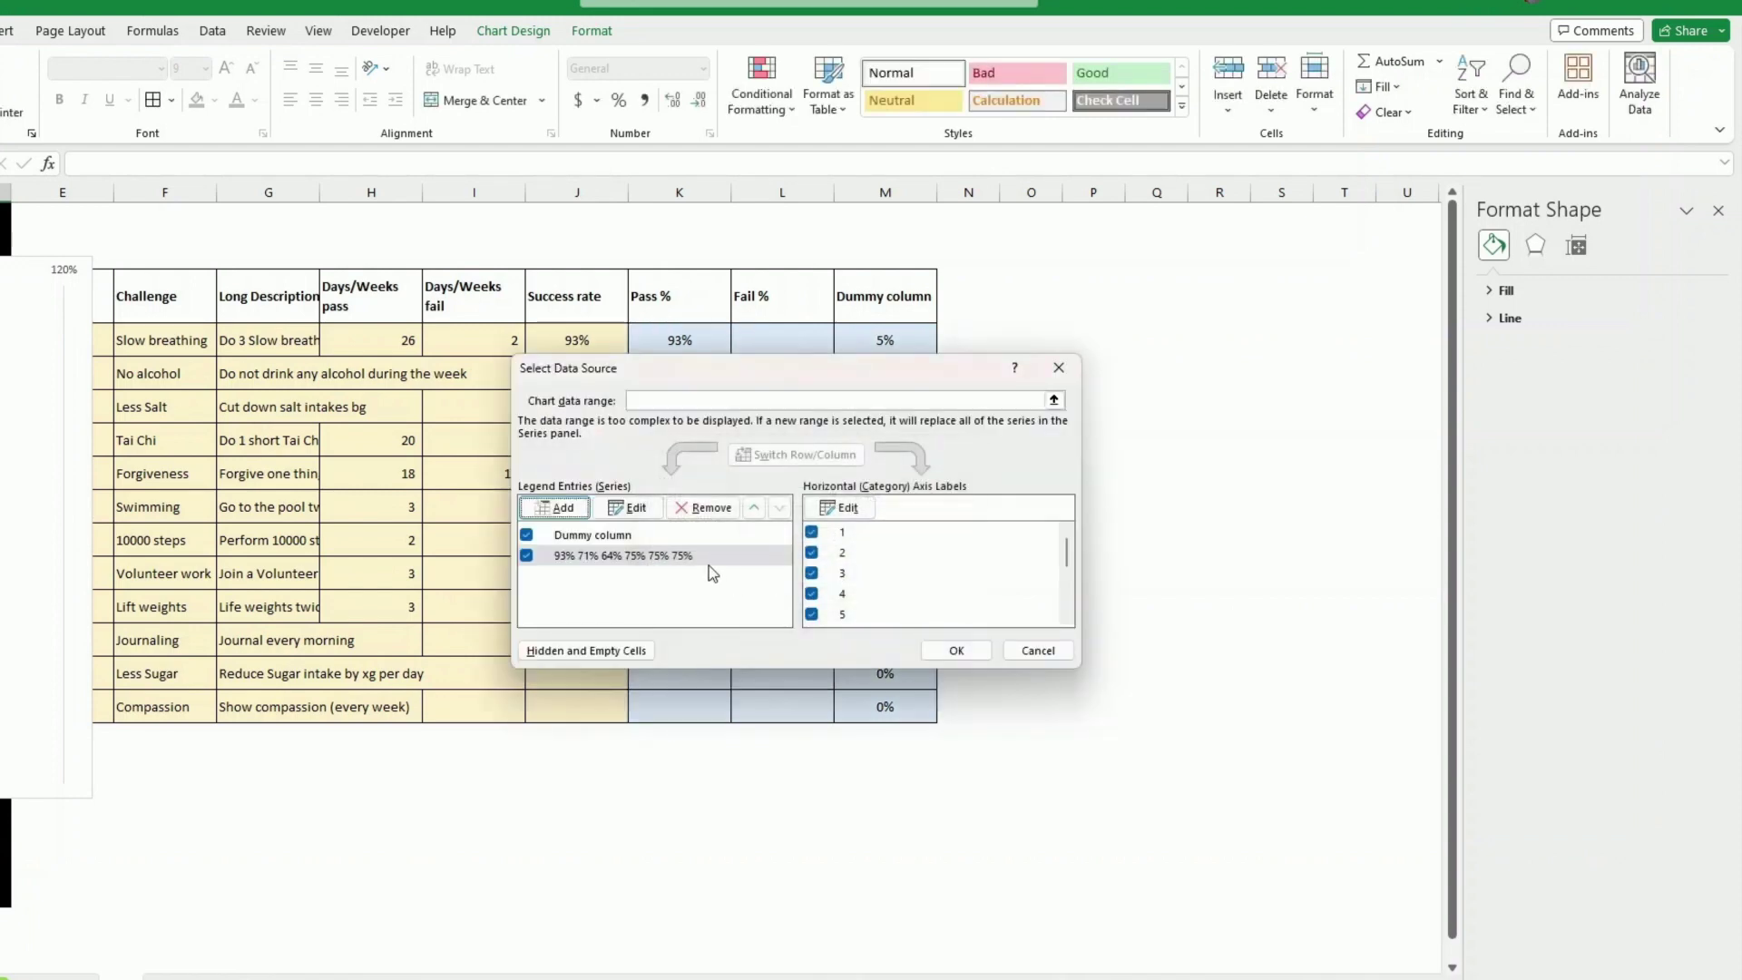
Step: Add a data series named Fail with values from L4:L15 and apply the chart's data source changes
left_click(555, 507)
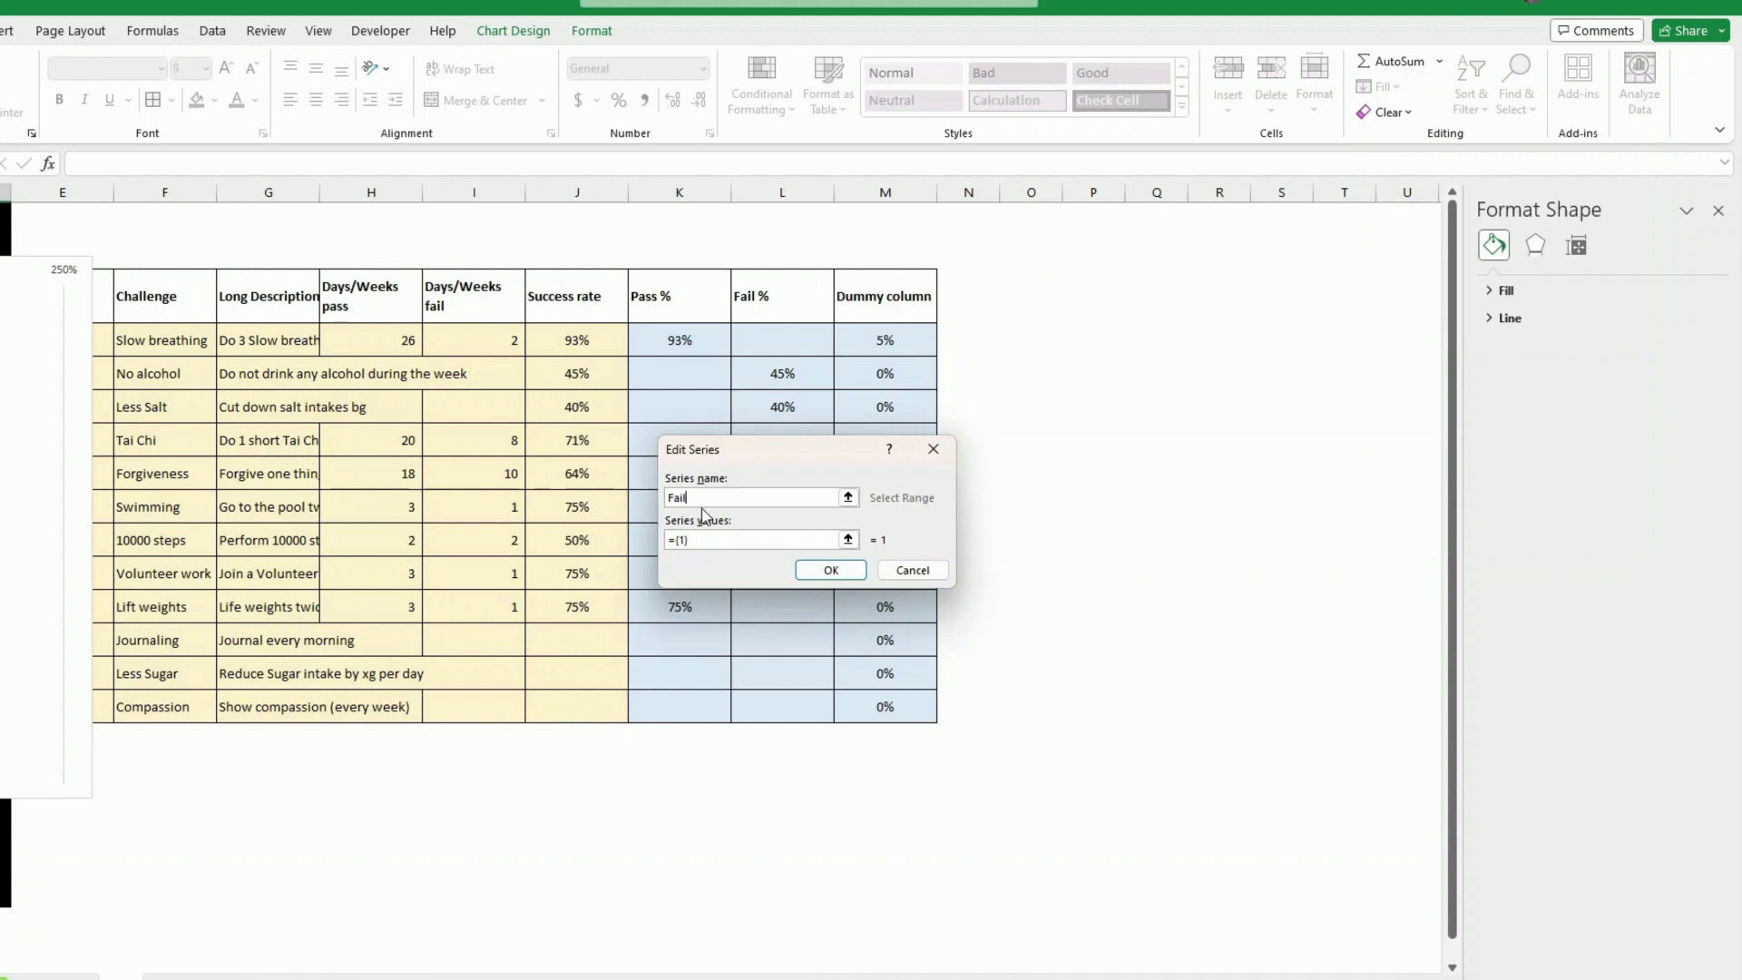
left_click(718, 539)
left_click_drag(787, 349, 797, 703)
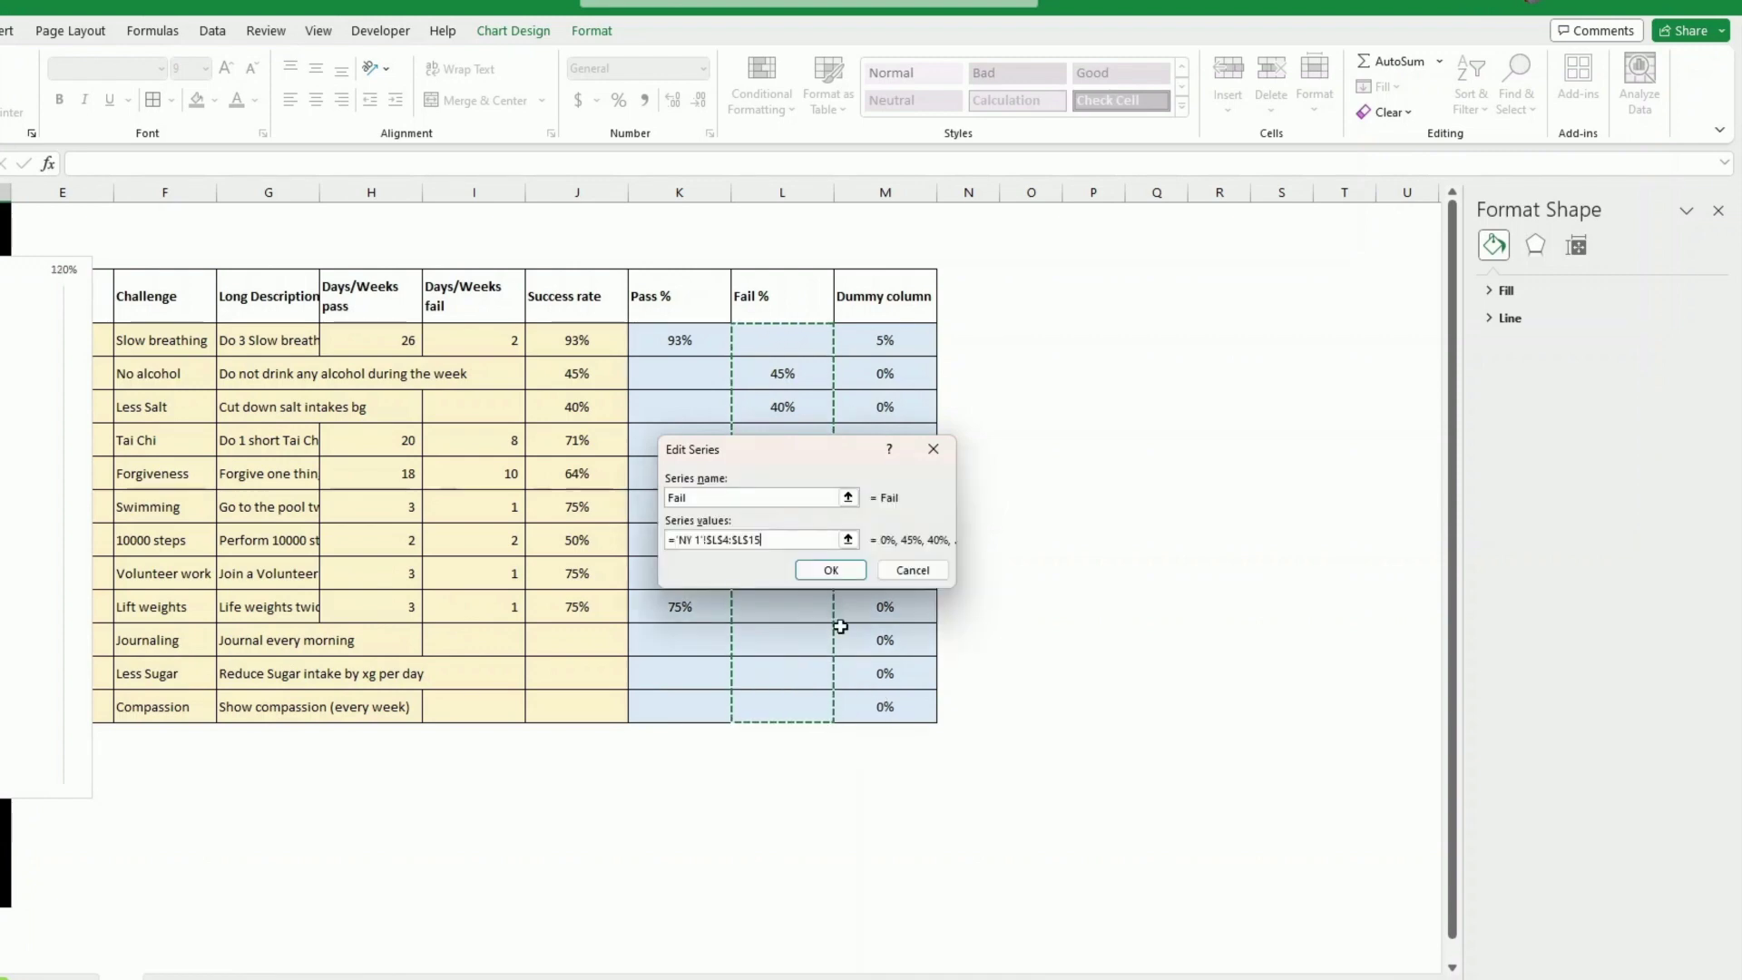
left_click(831, 569)
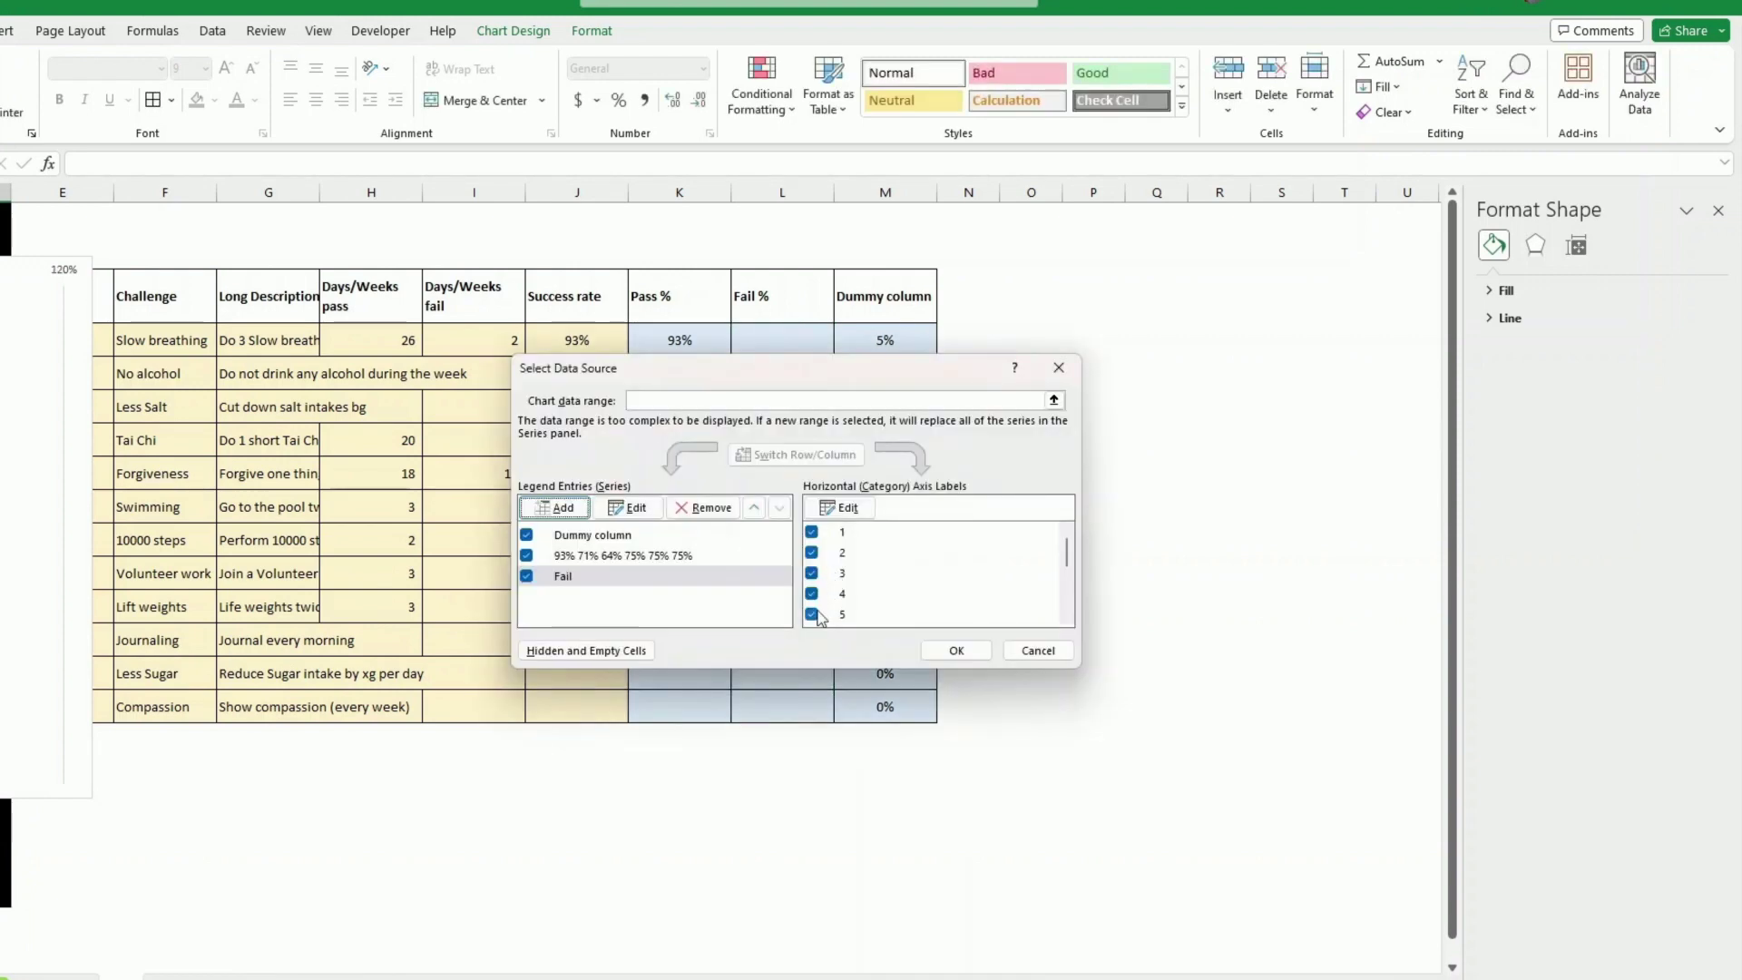
left_click(953, 651)
Step: Set January's value in the Dummy column back to 0%
left_click_drag(373, 840, 7, 843)
left_click(1367, 350)
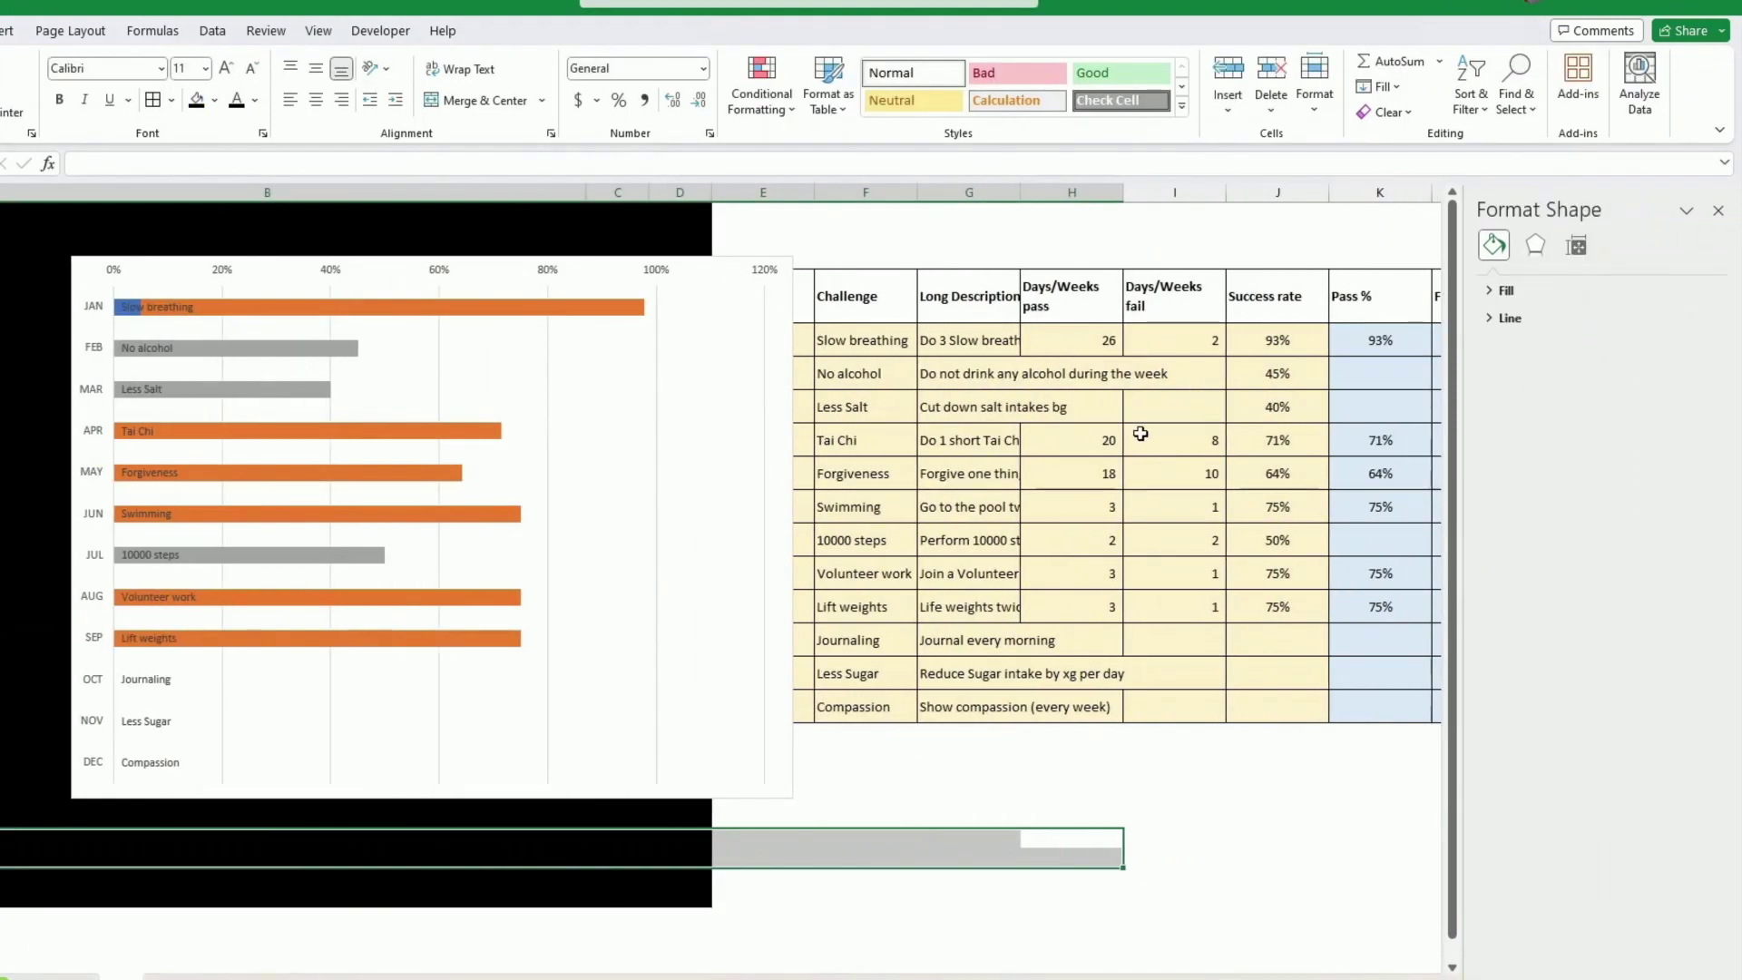
left_click(1718, 210)
left_click(1598, 343)
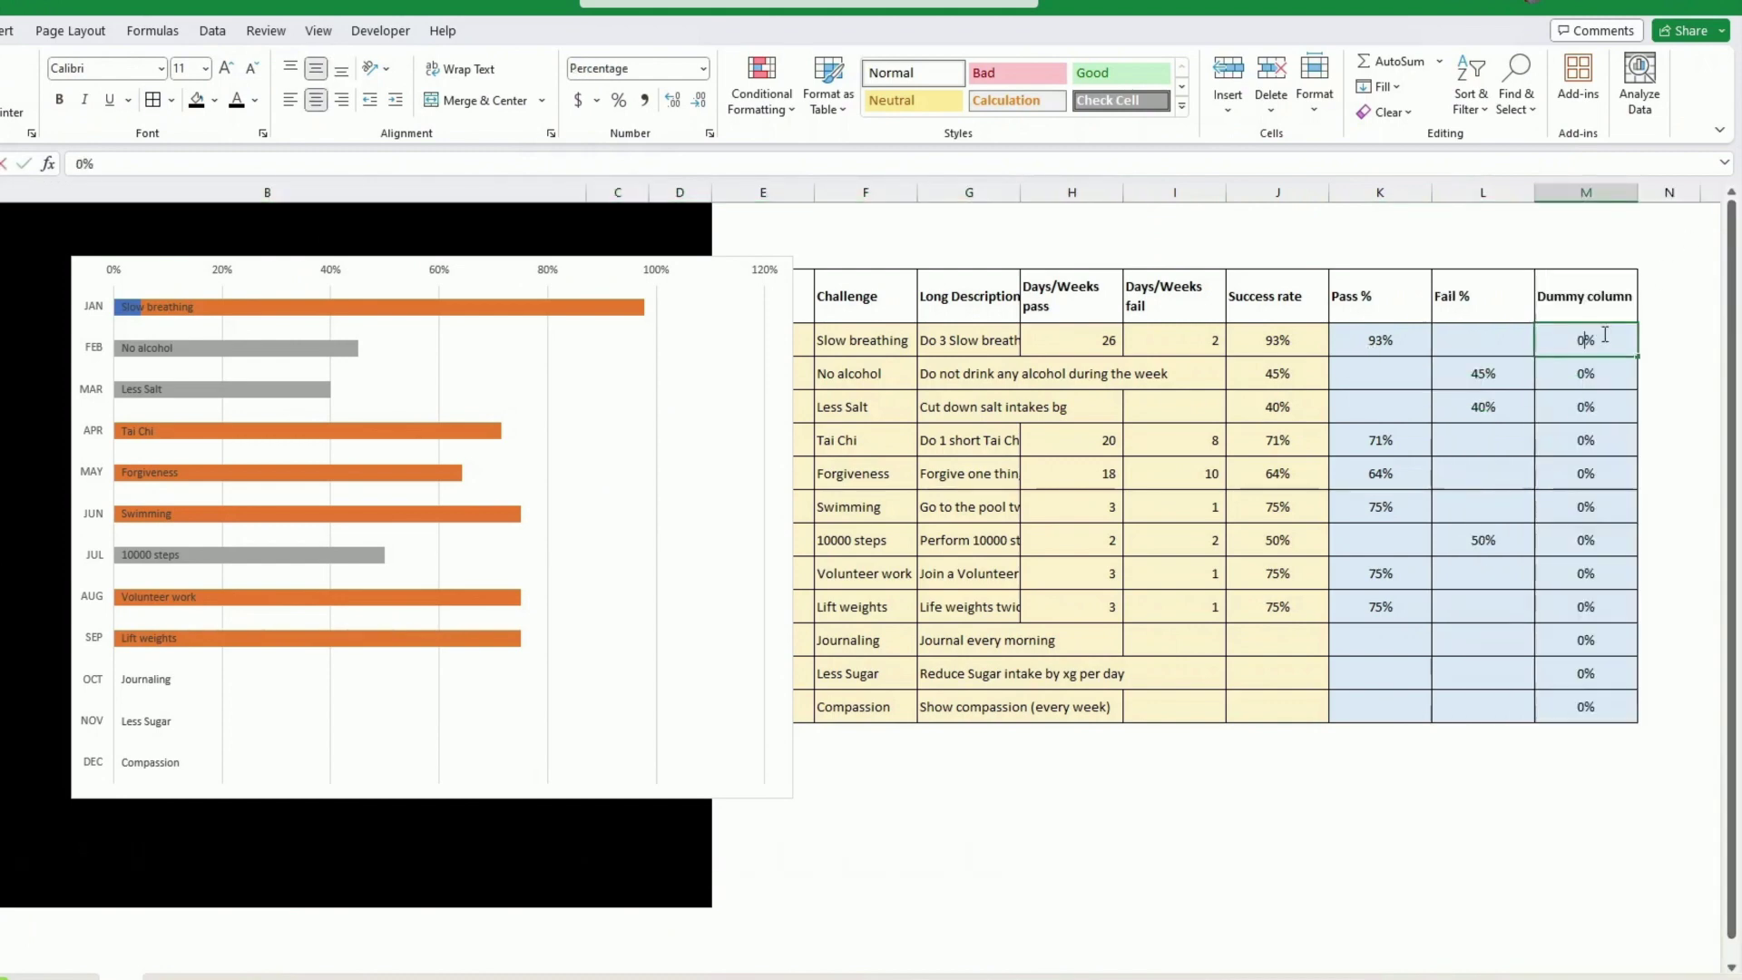
type("0")
key("Return")
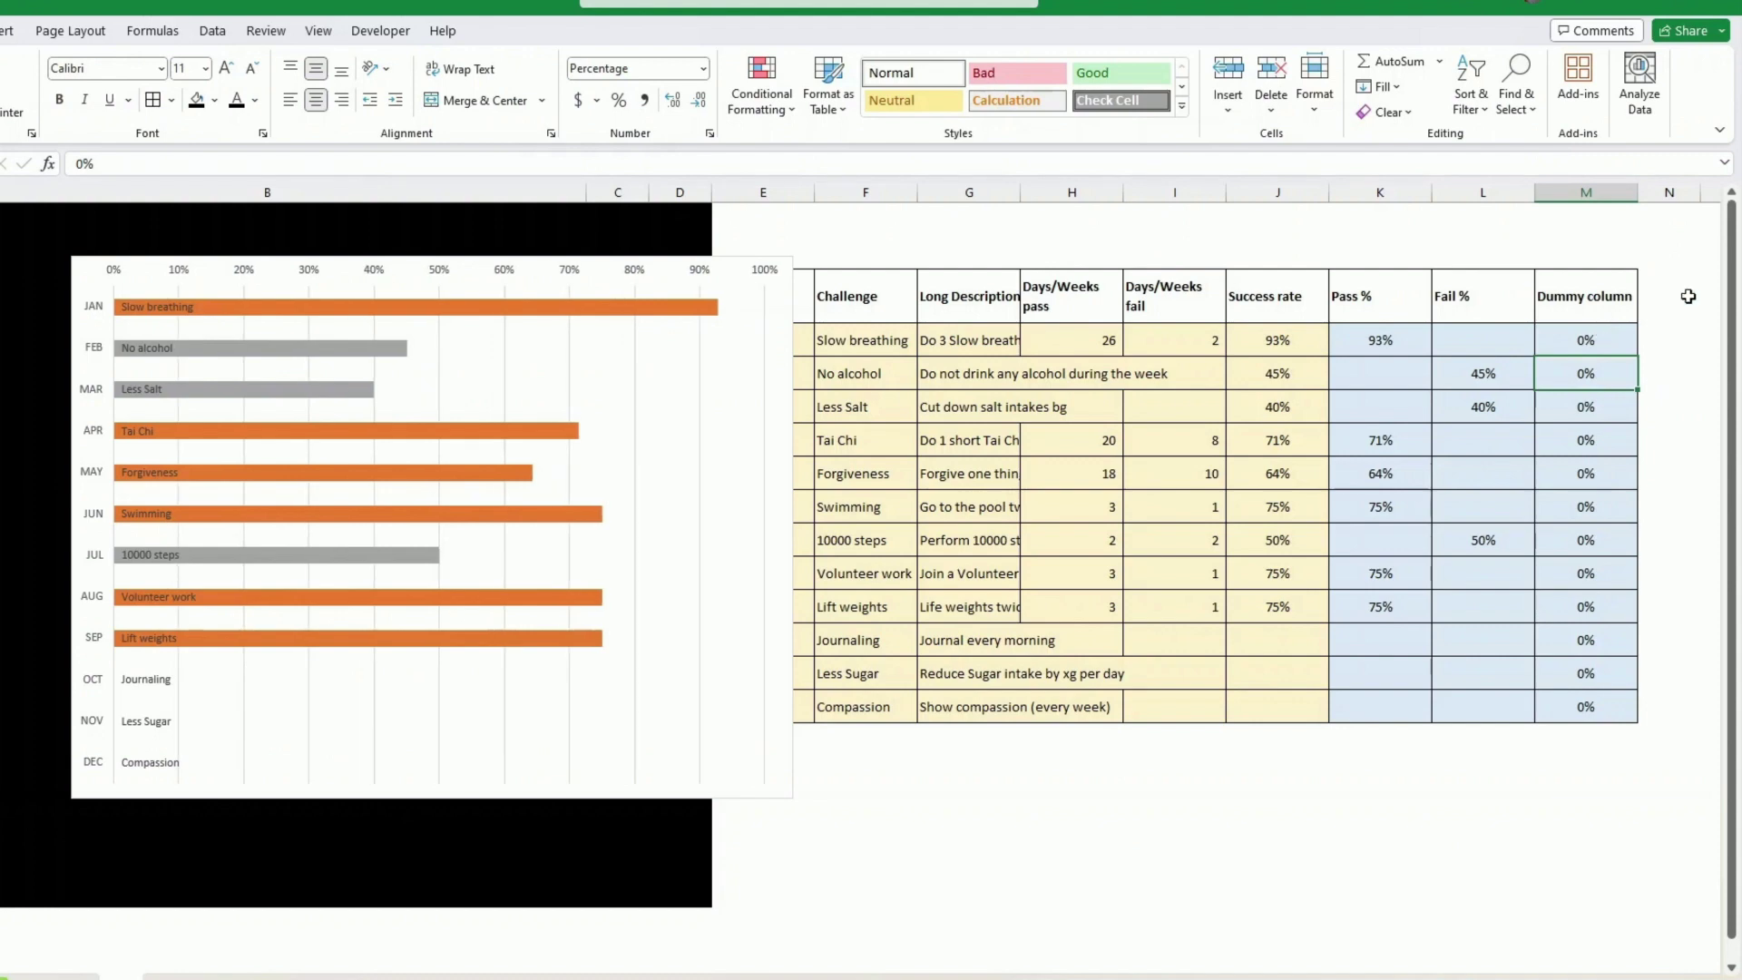
key("alt+Tab")
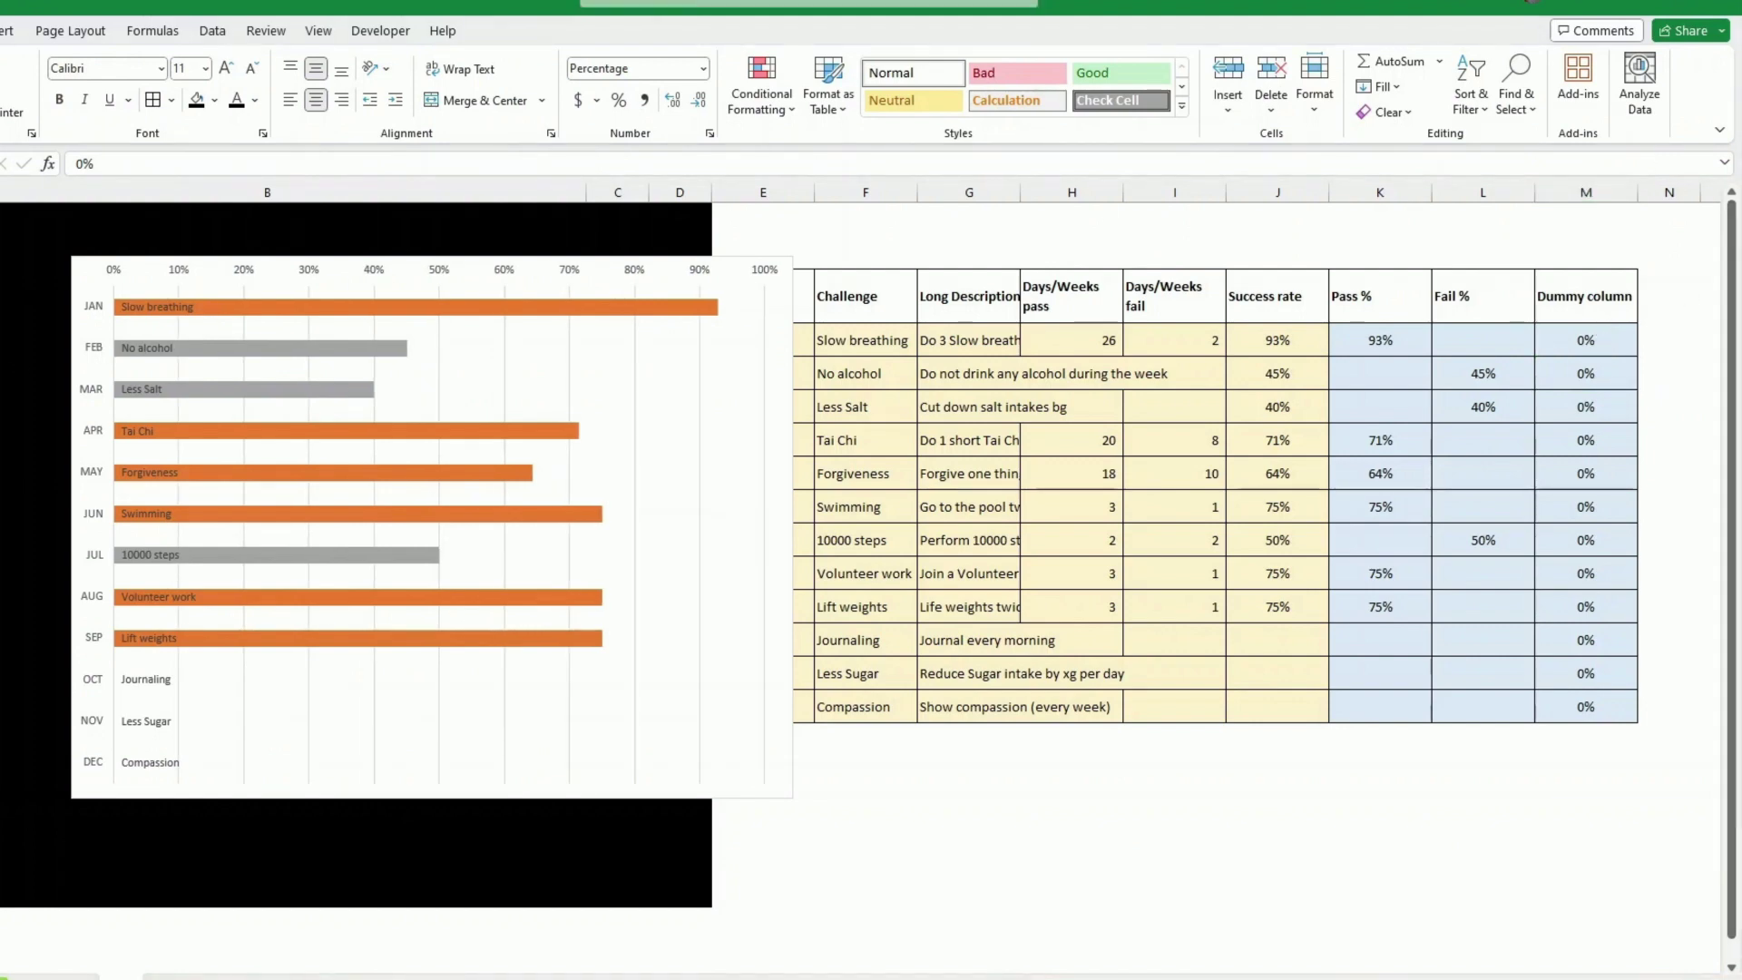
Step: Set the gap width of the chart's bar series to 50%
right_click(317, 644)
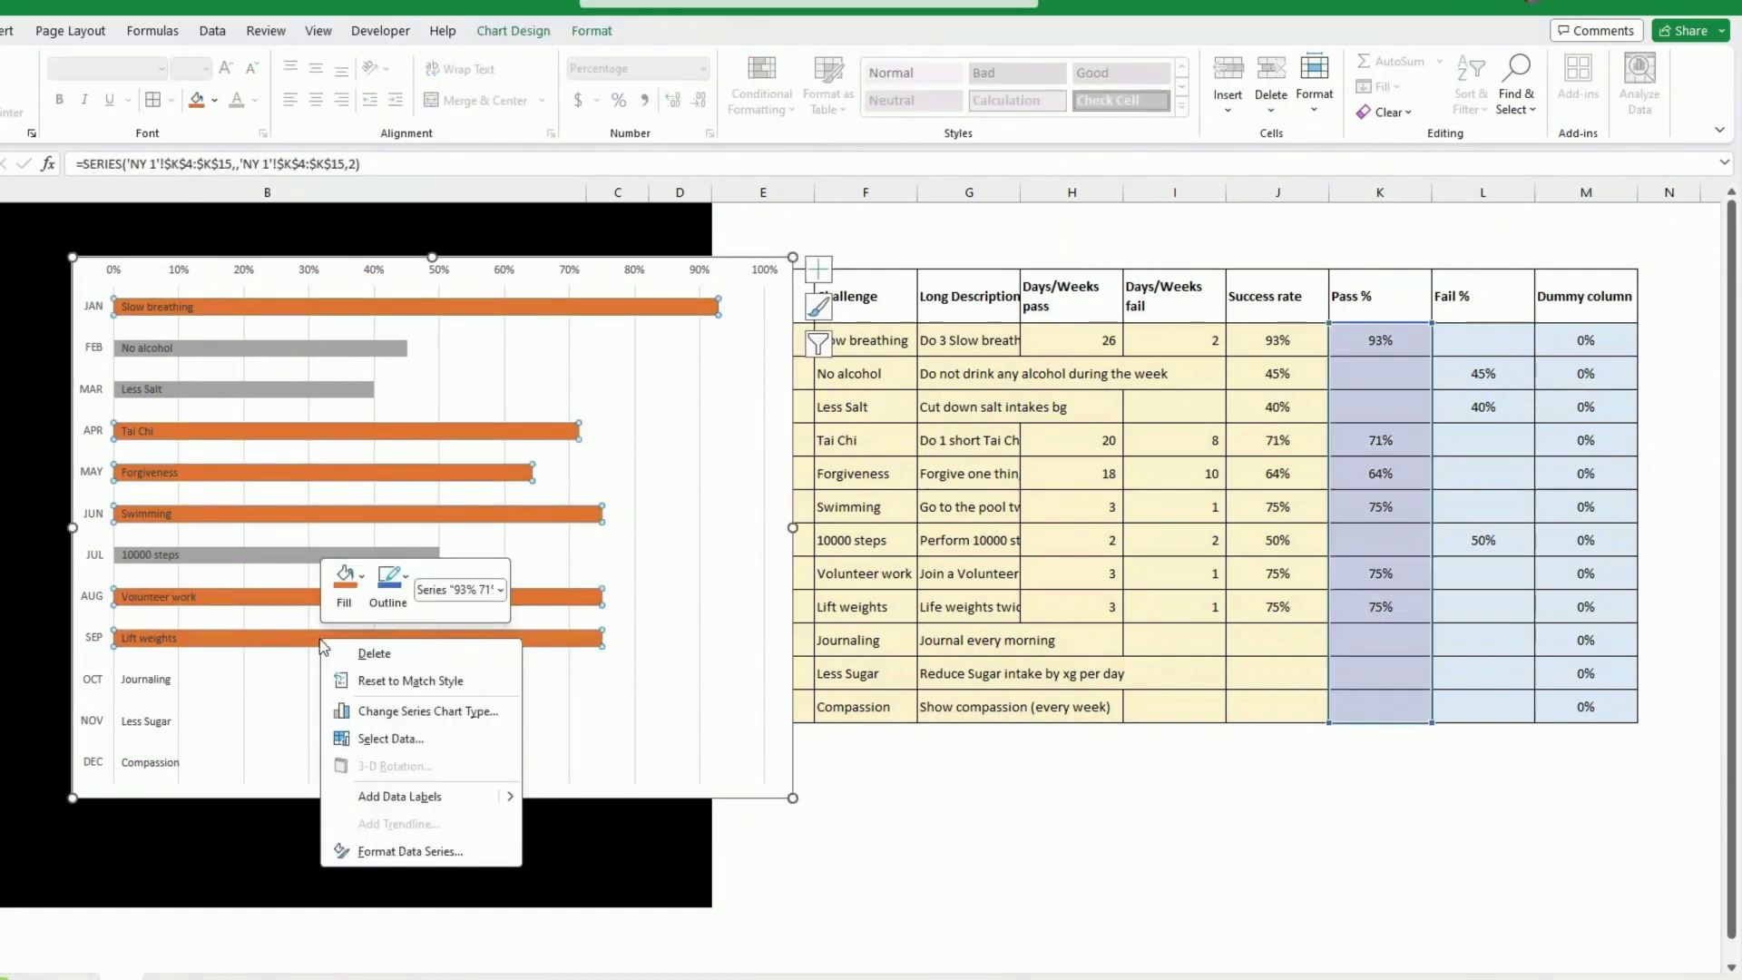
left_click(403, 851)
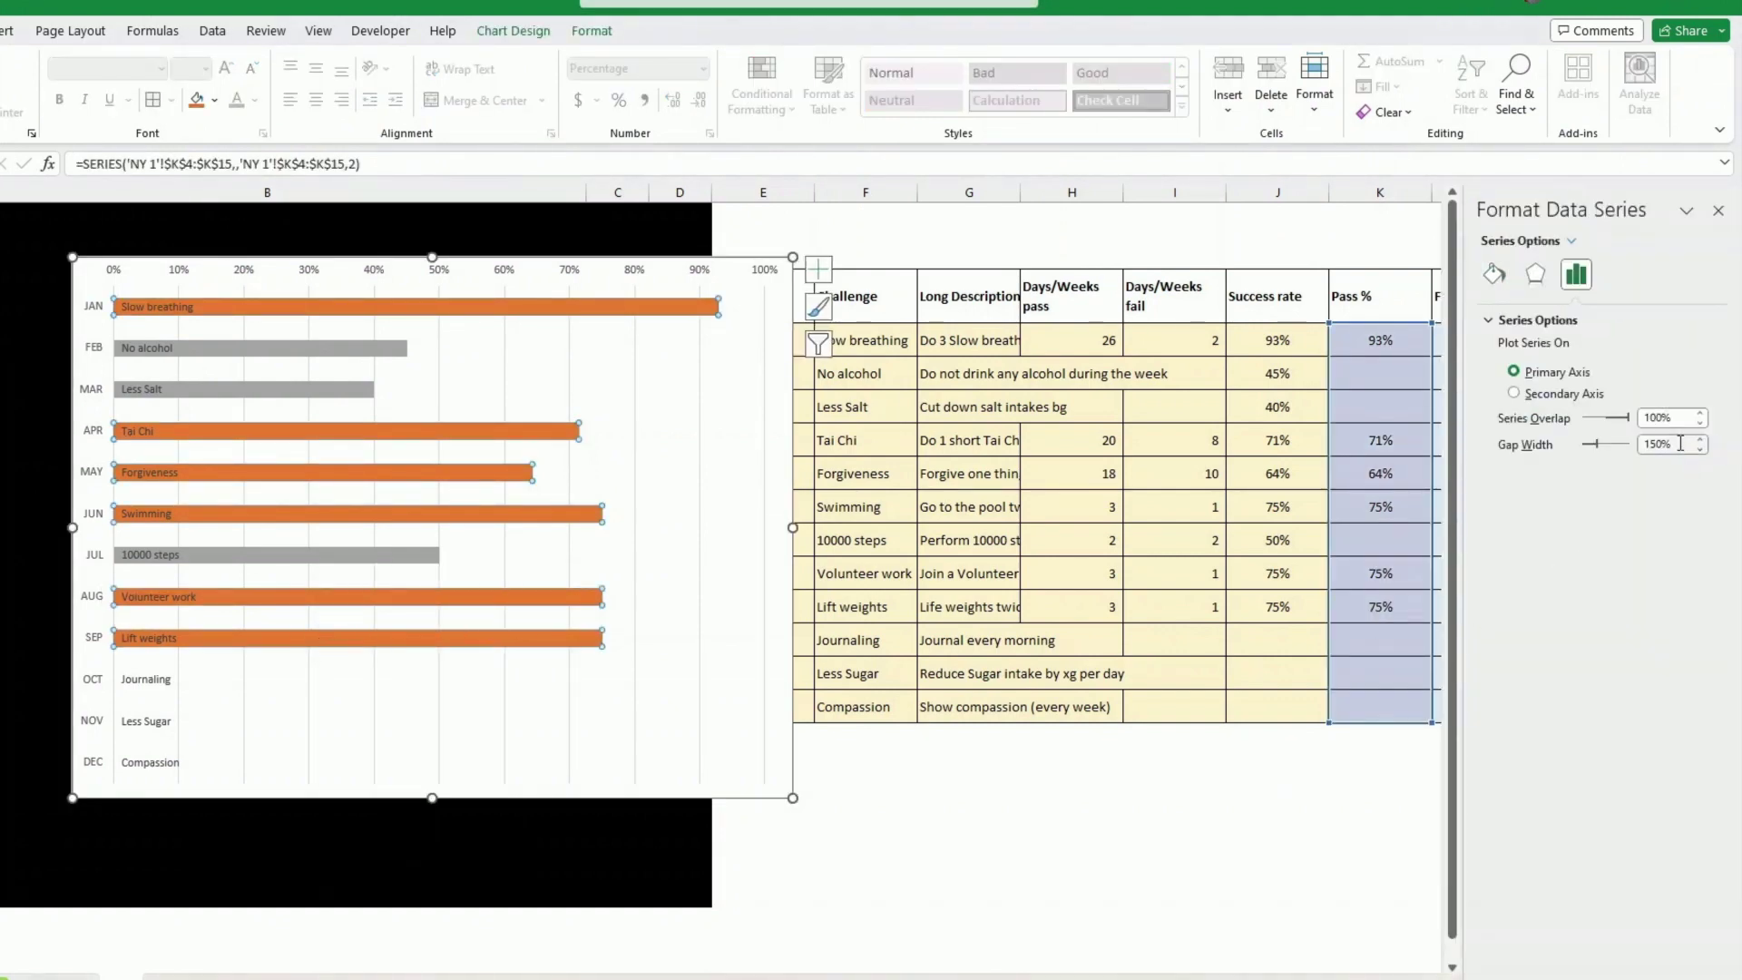
left_click(1675, 443)
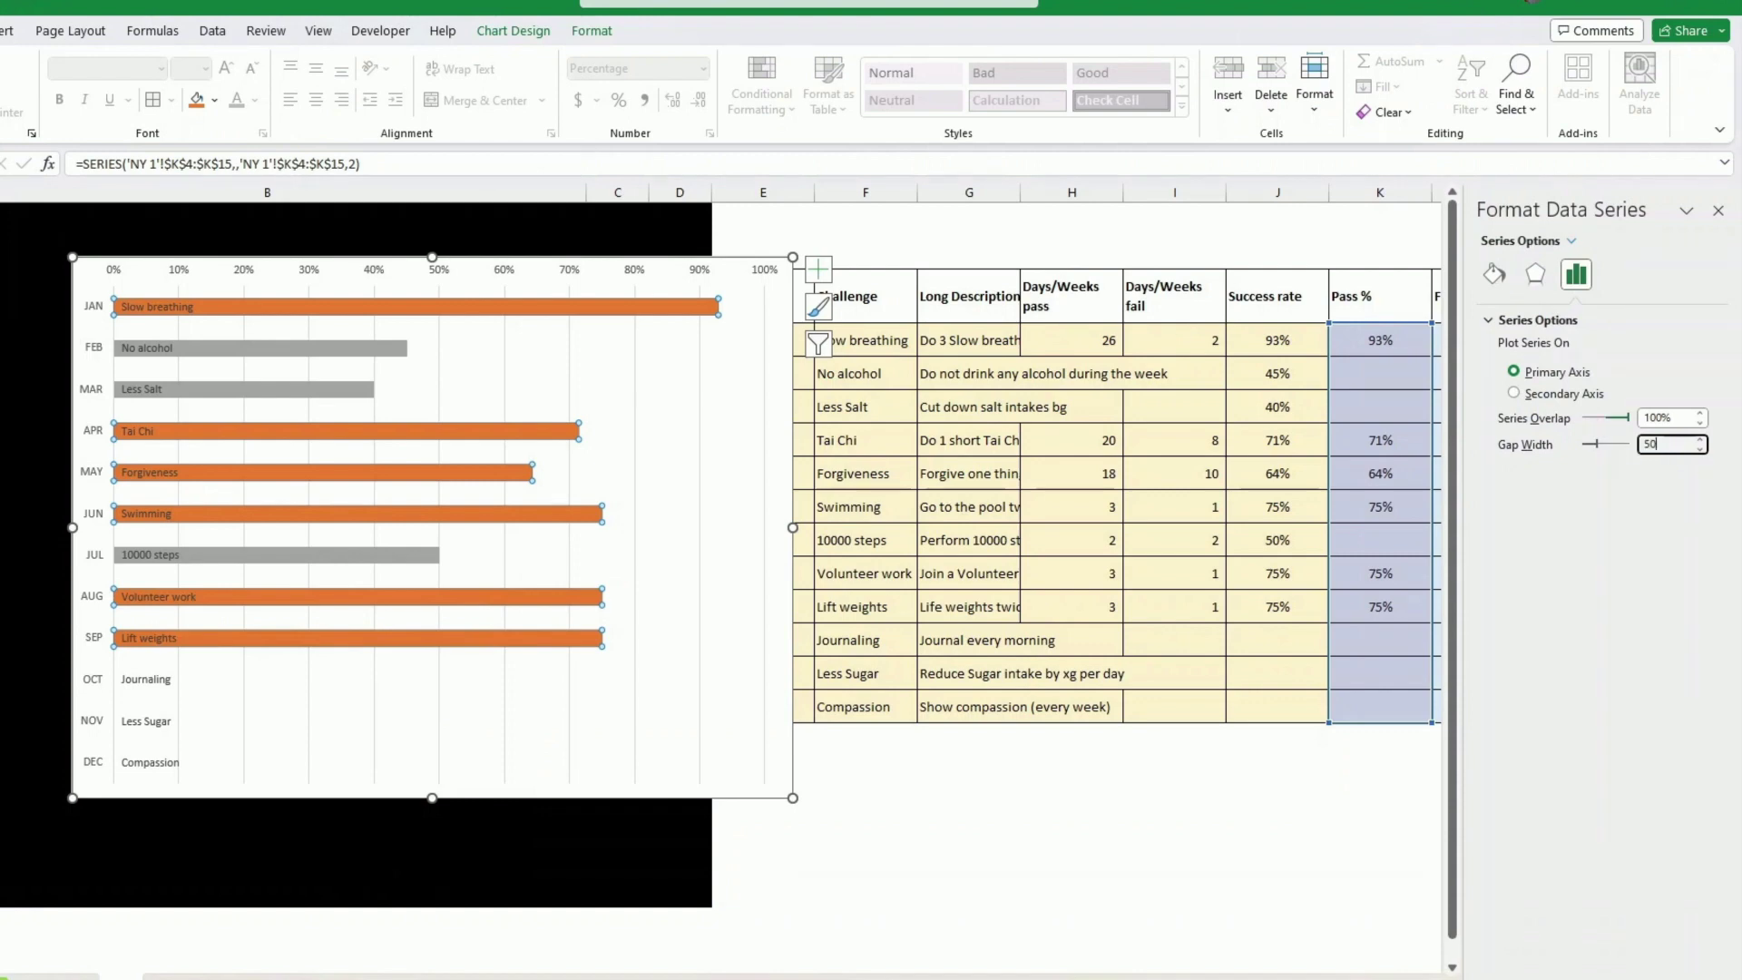
key("Return")
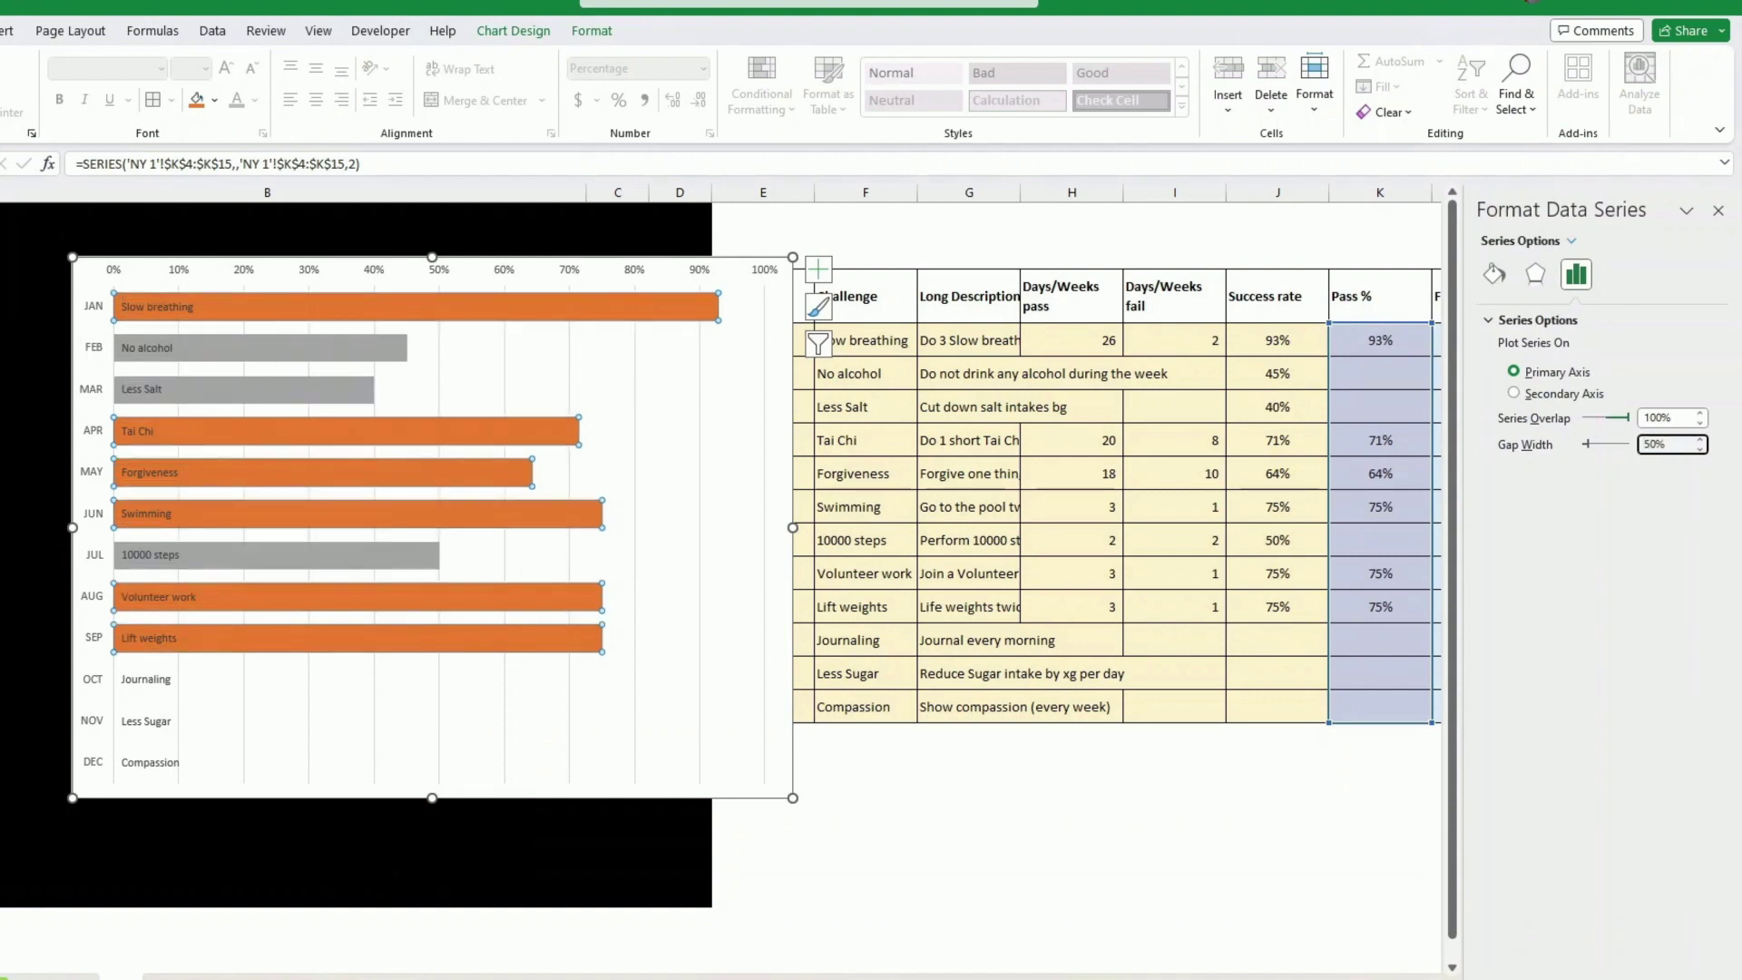
Step: Set the chart area's shape fill to No Fill
left_click(750, 258)
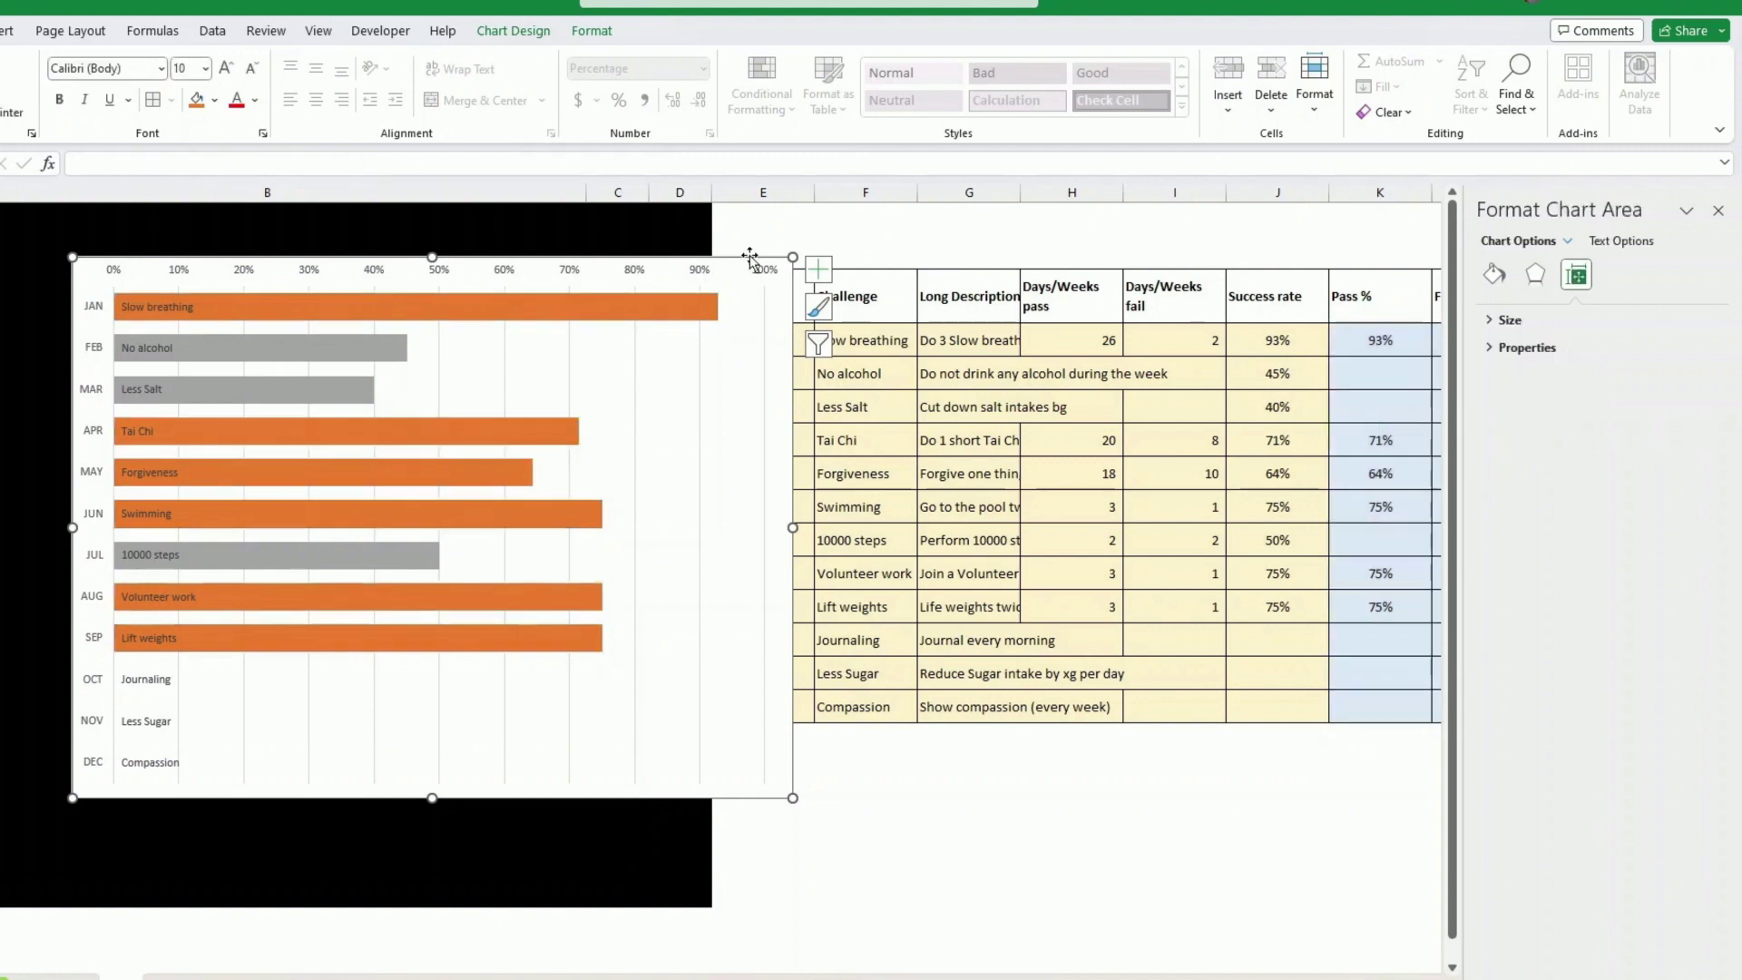
left_click(605, 35)
left_click(671, 62)
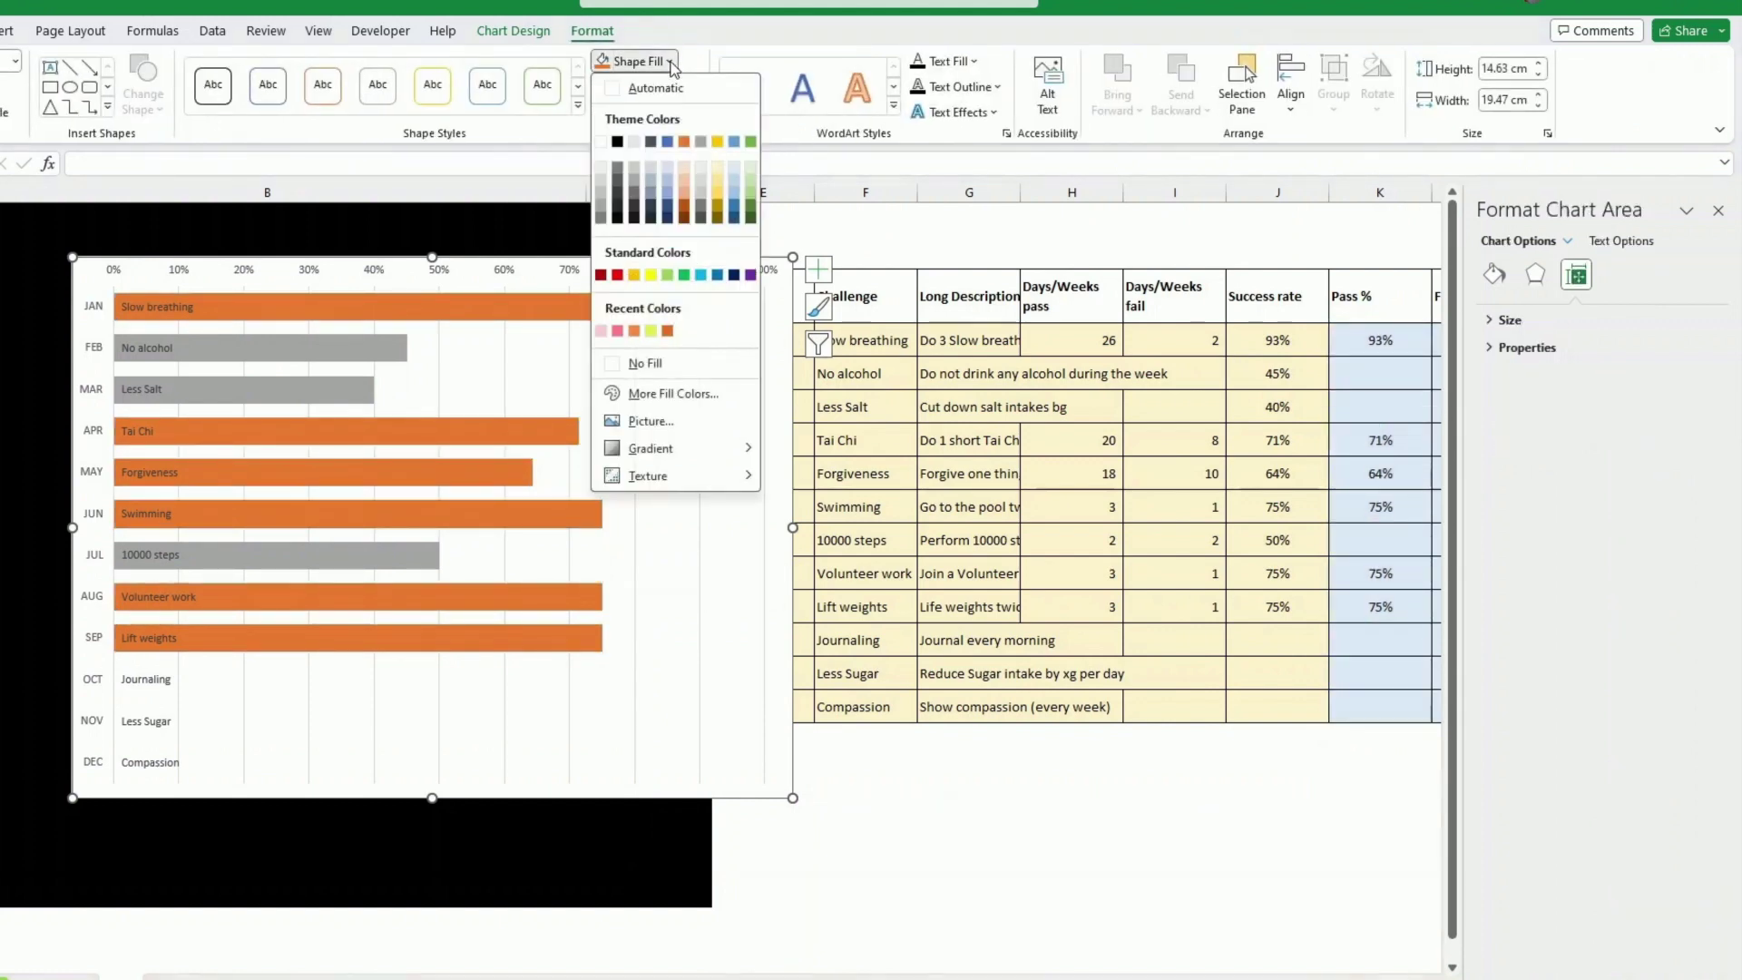
left_click(638, 368)
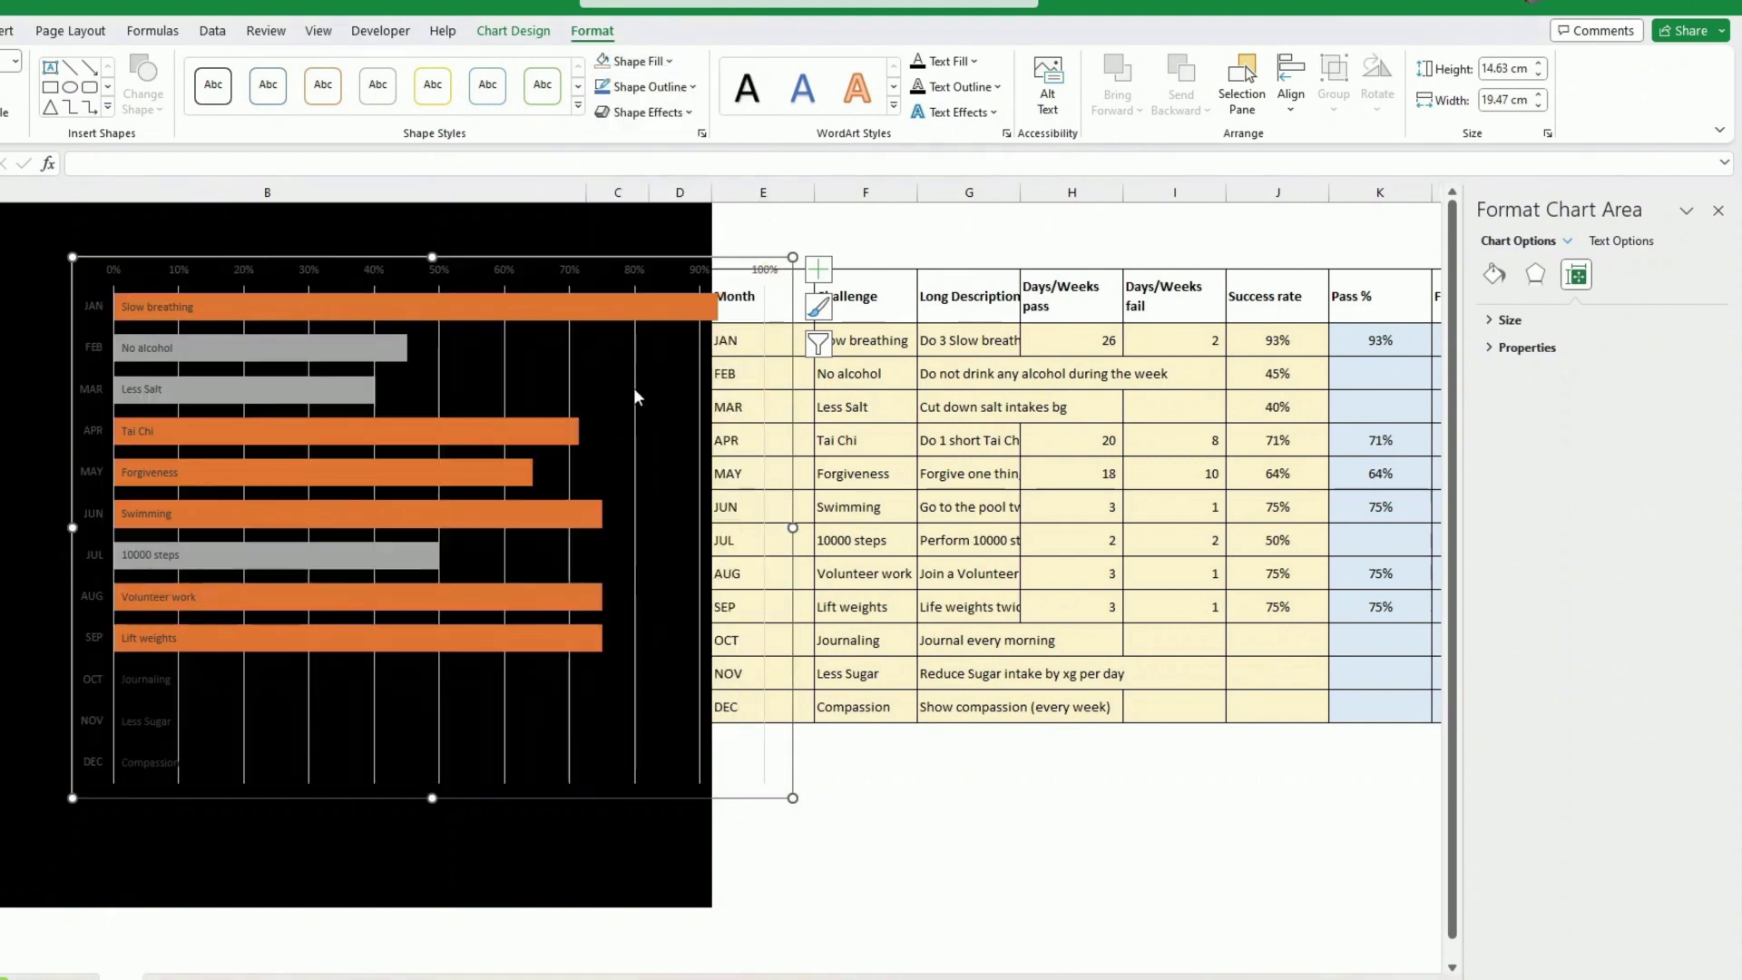
Step: Delete the chart's vertical gridlines and set the challenge name labels' text fill to white
left_click(635, 400)
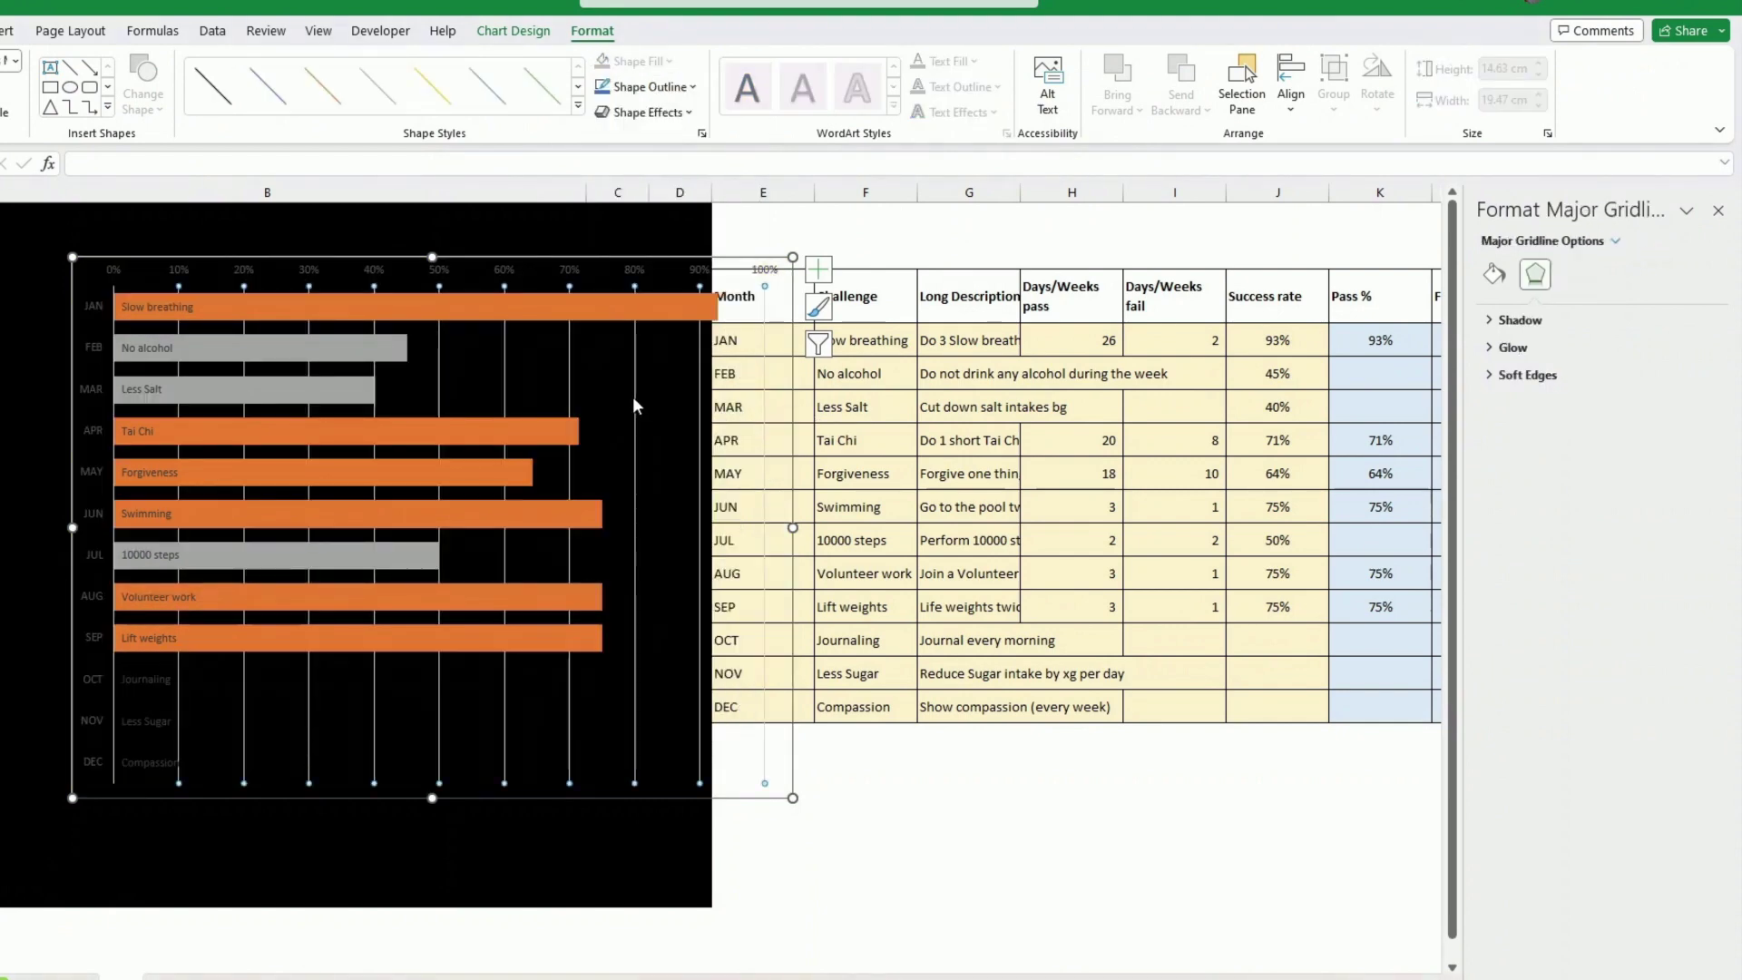
key("Delete")
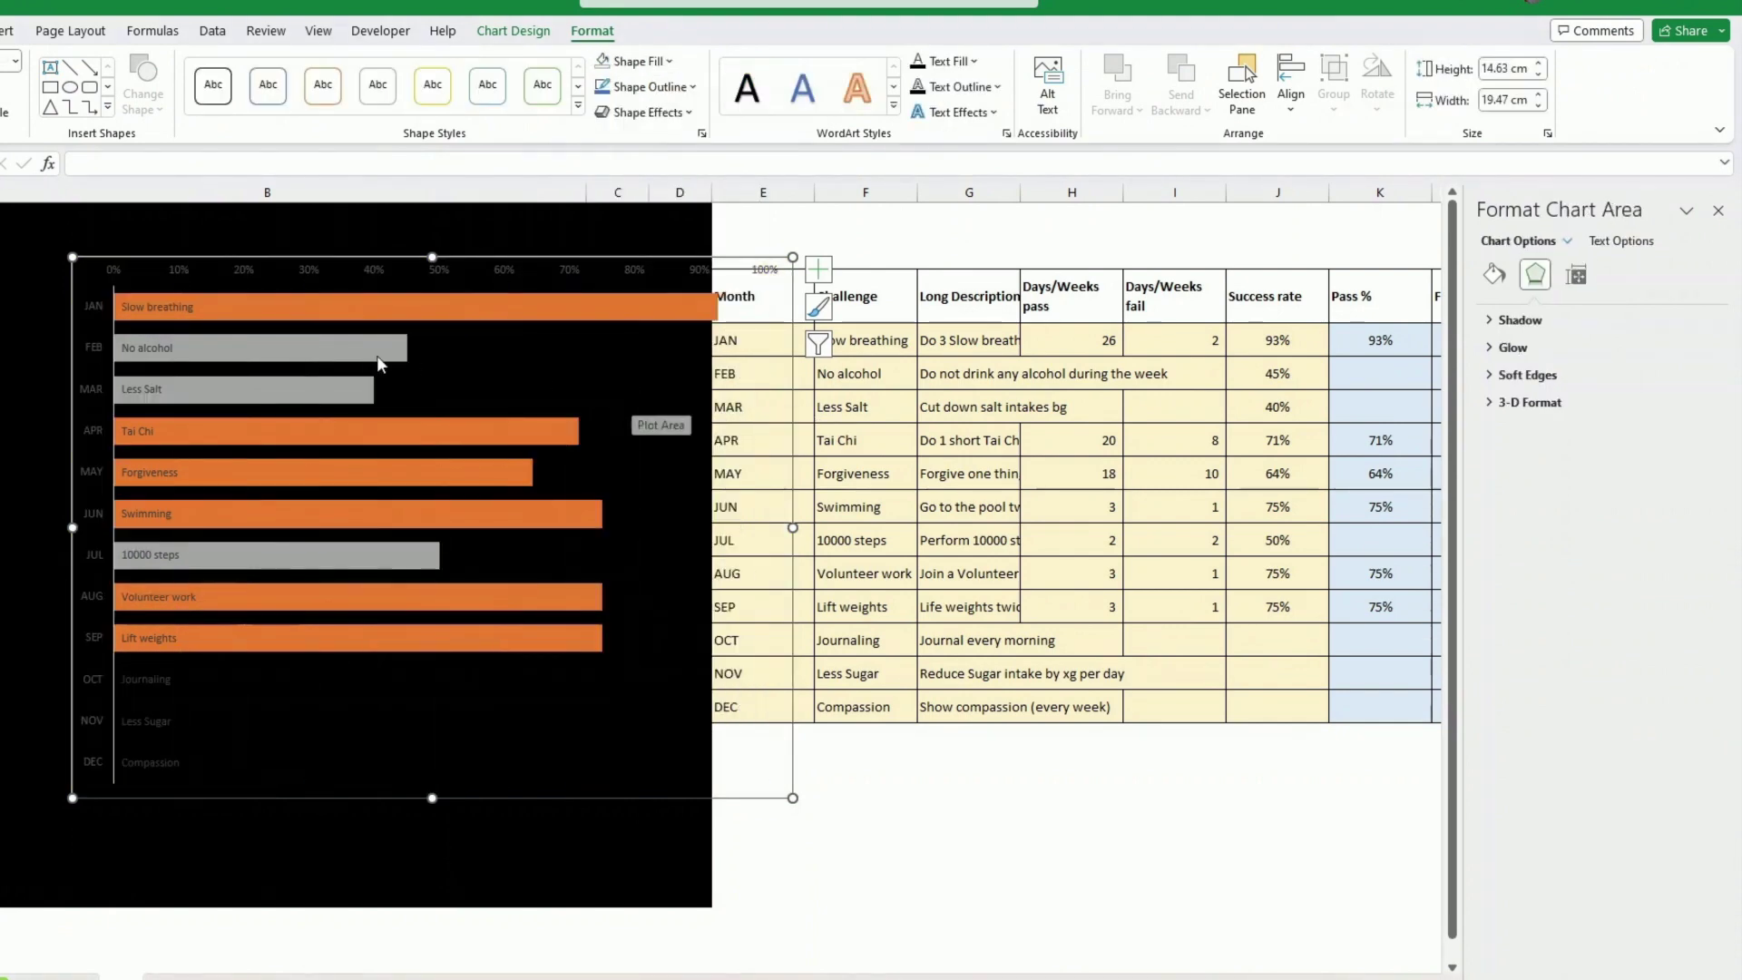
left_click(172, 302)
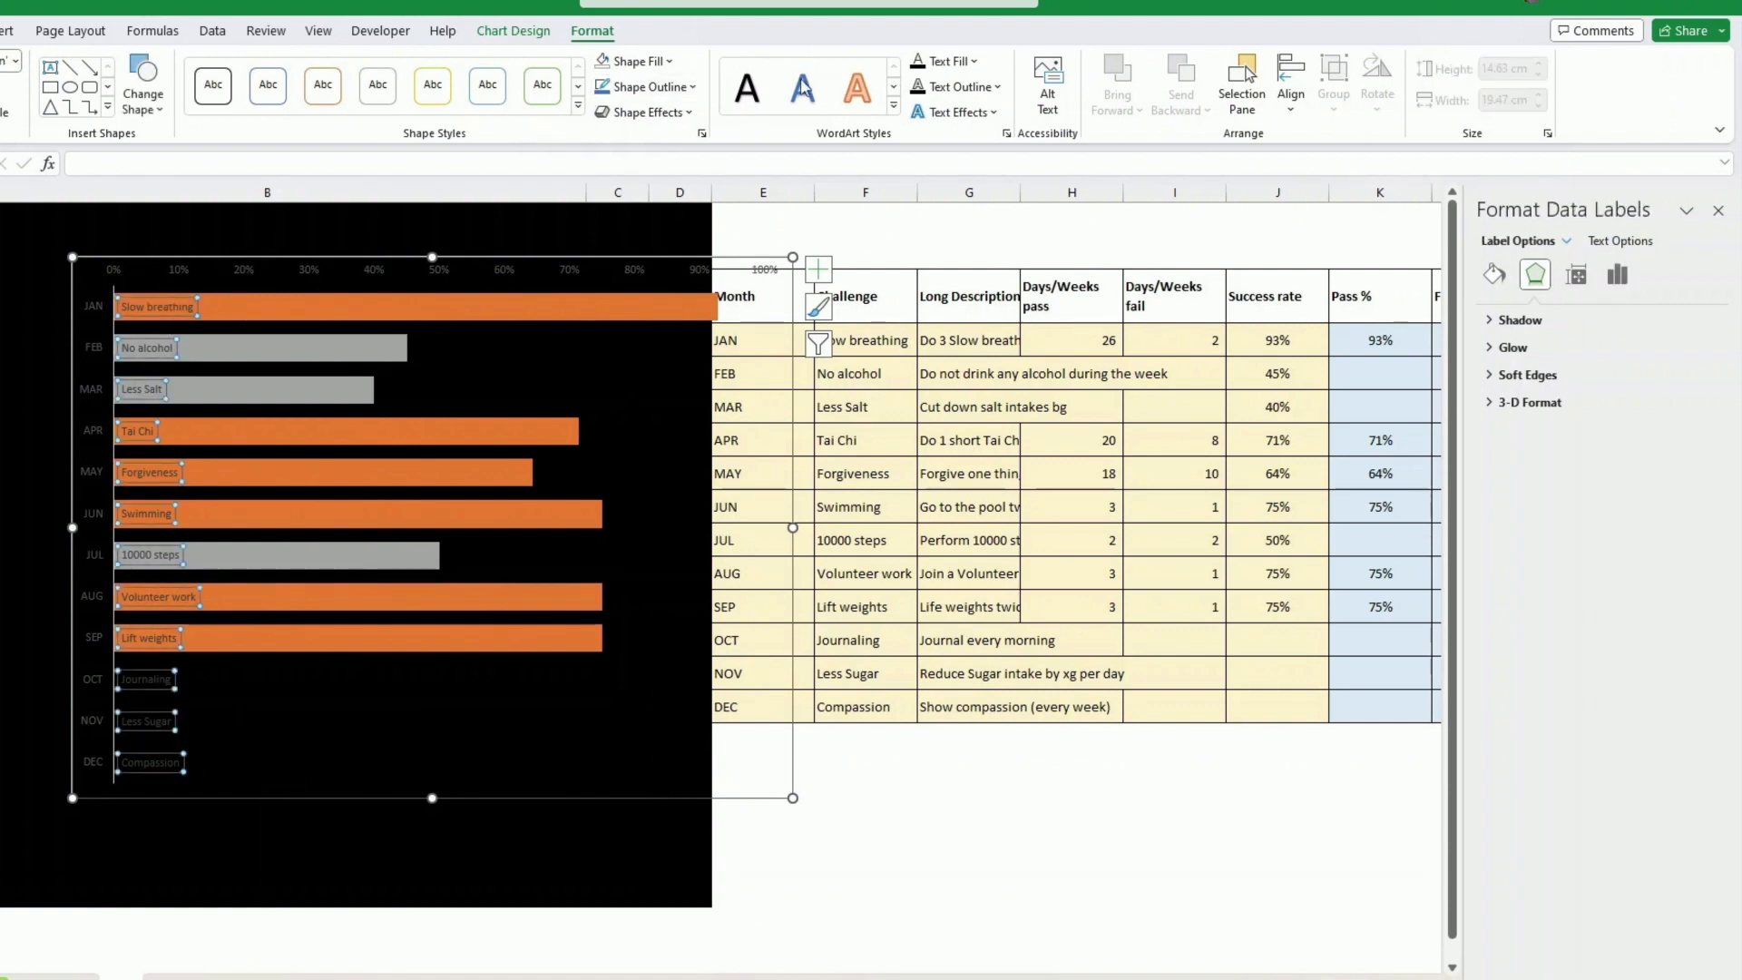
left_click(952, 62)
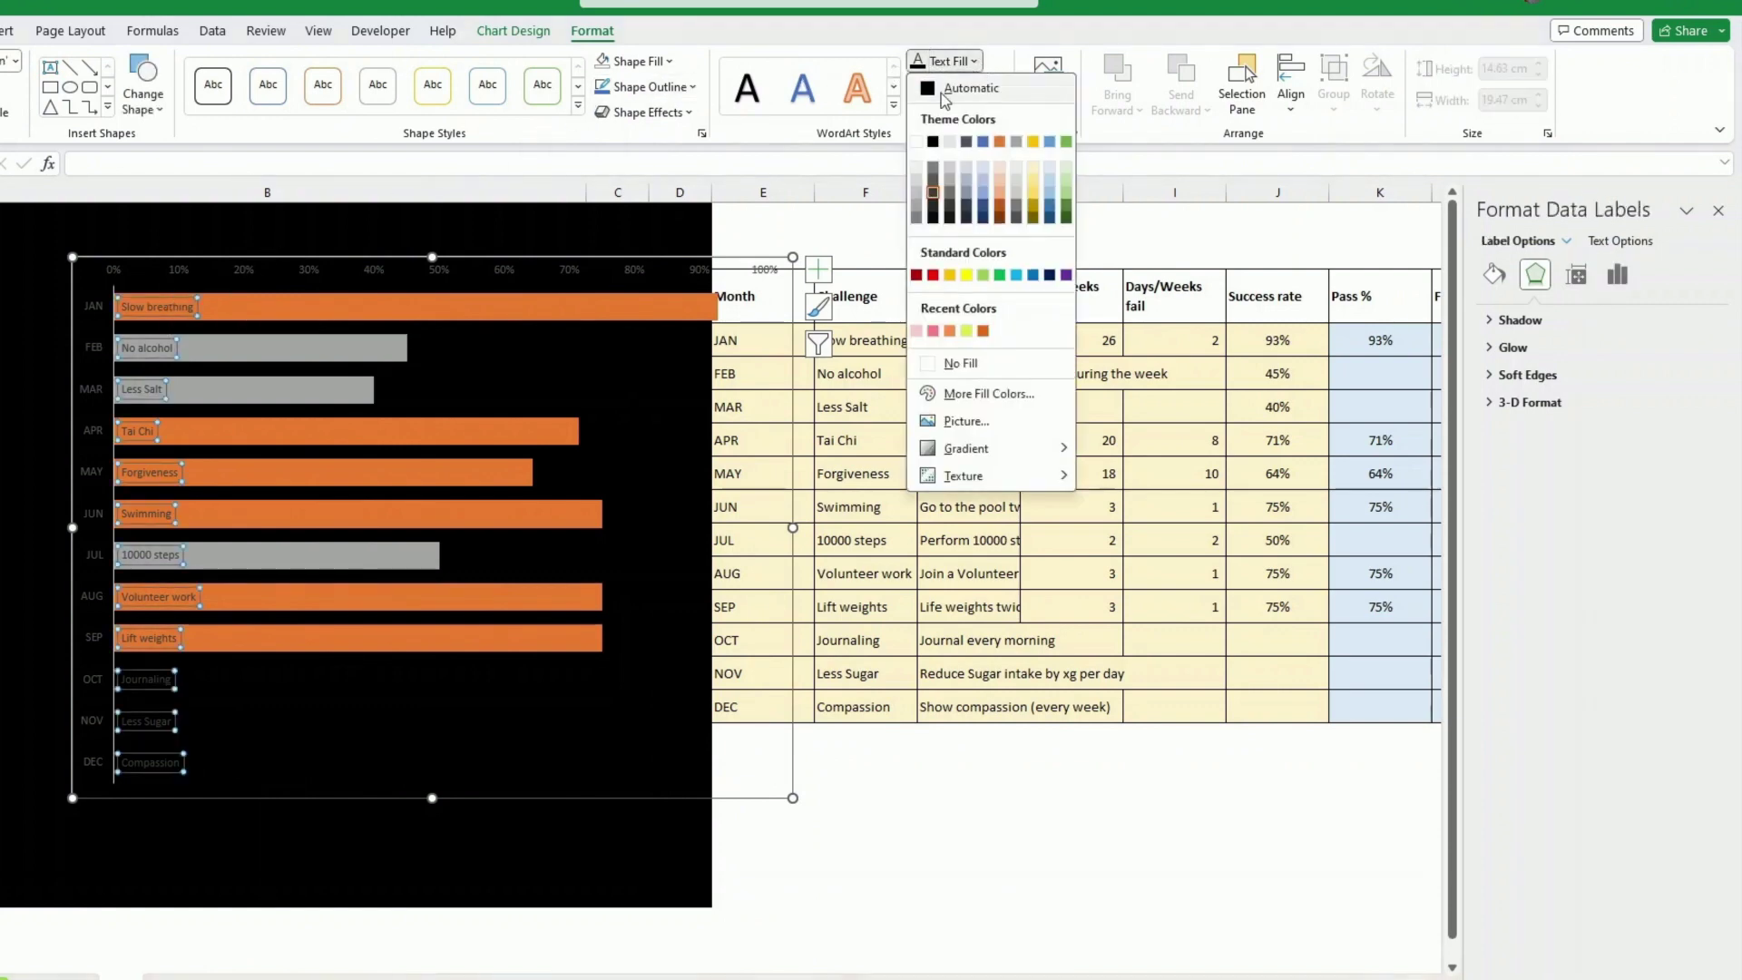
left_click(919, 154)
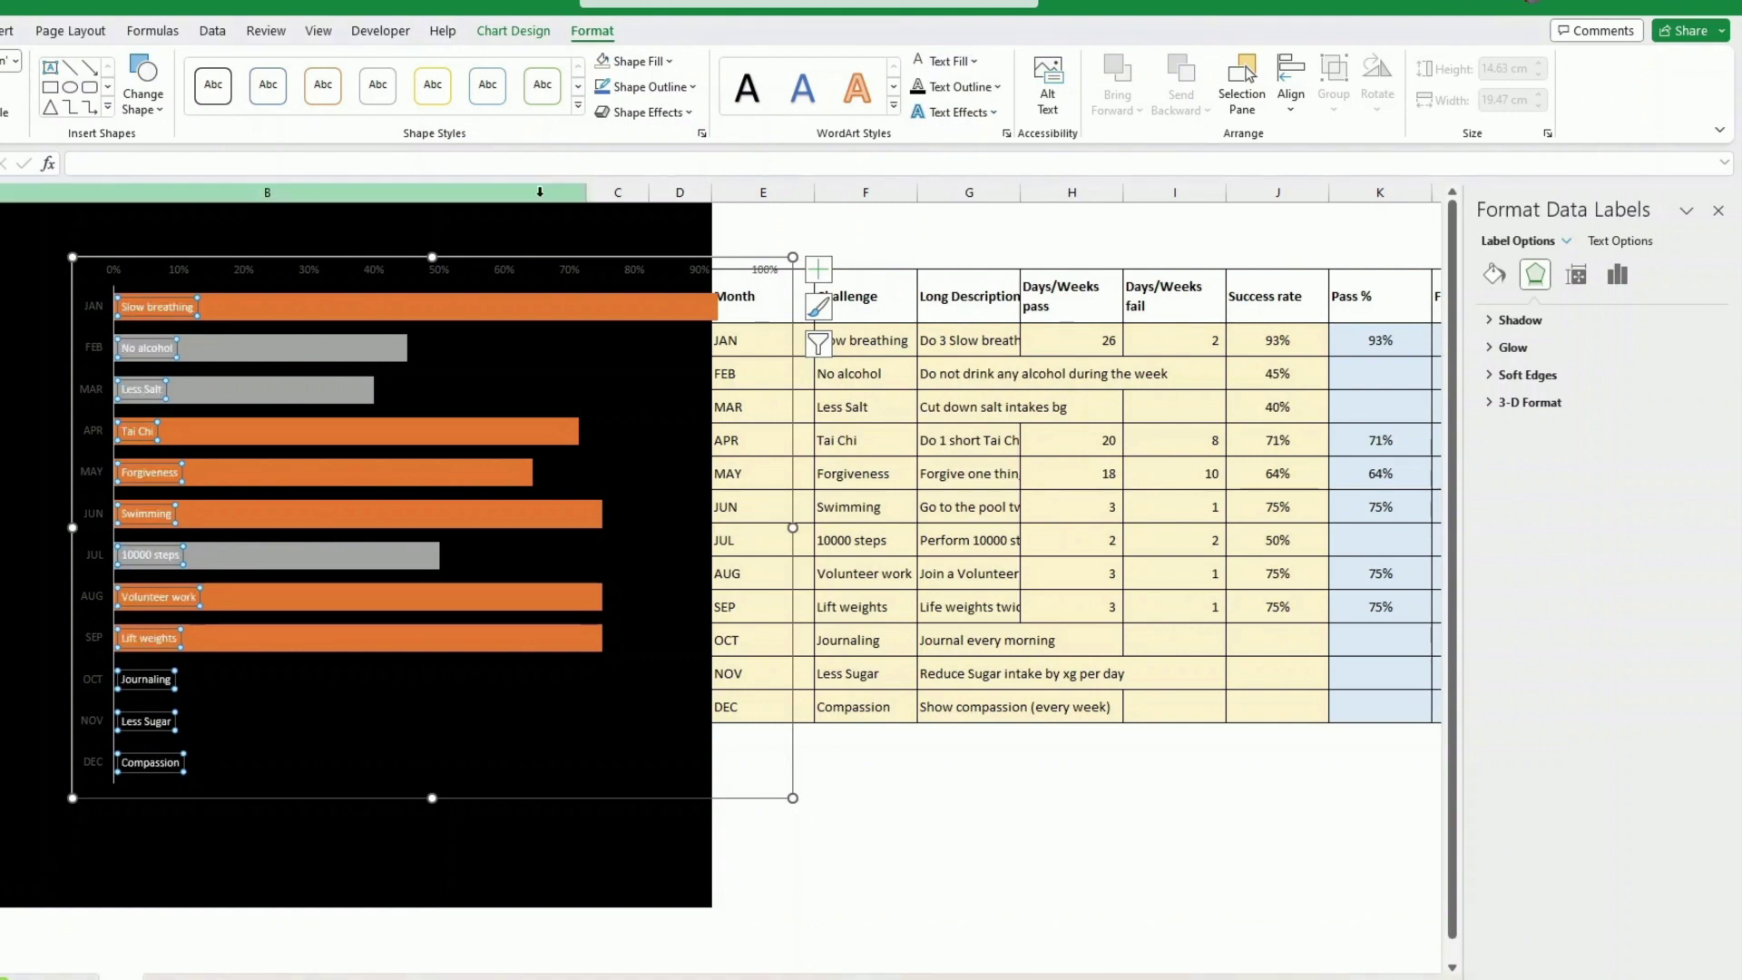
Step: Delete the percentage axis and format the month axis labels as bold white text
left_click(365, 272)
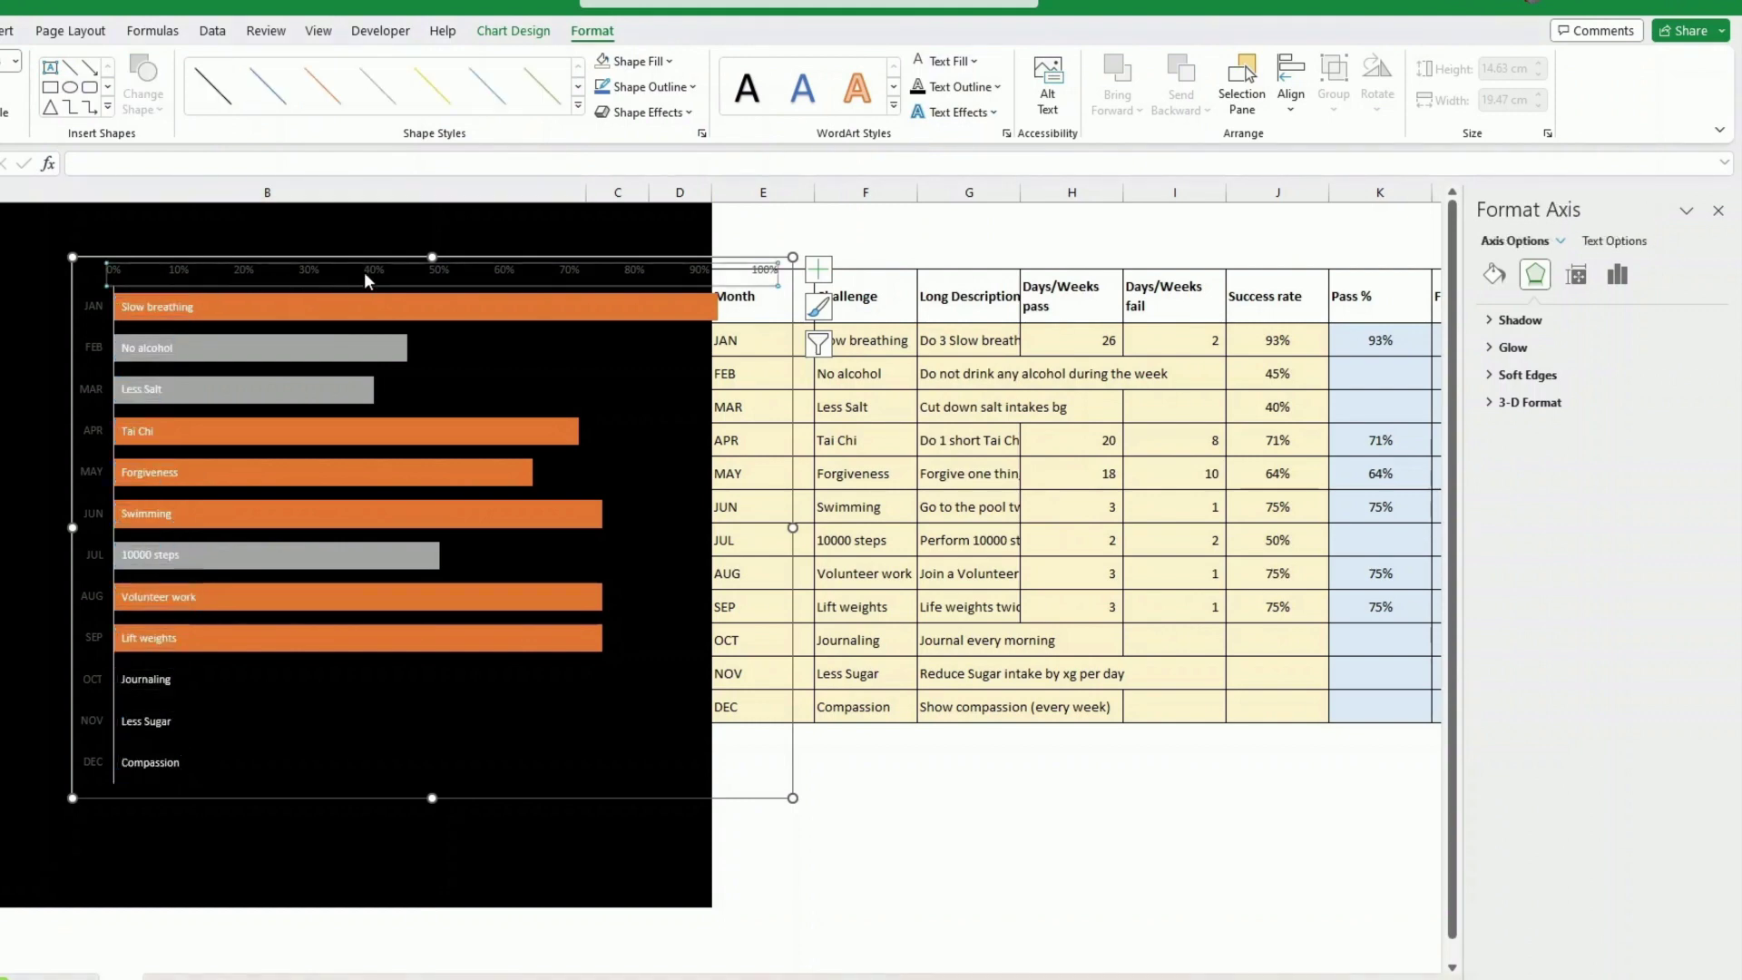
key("Delete")
left_click(97, 392)
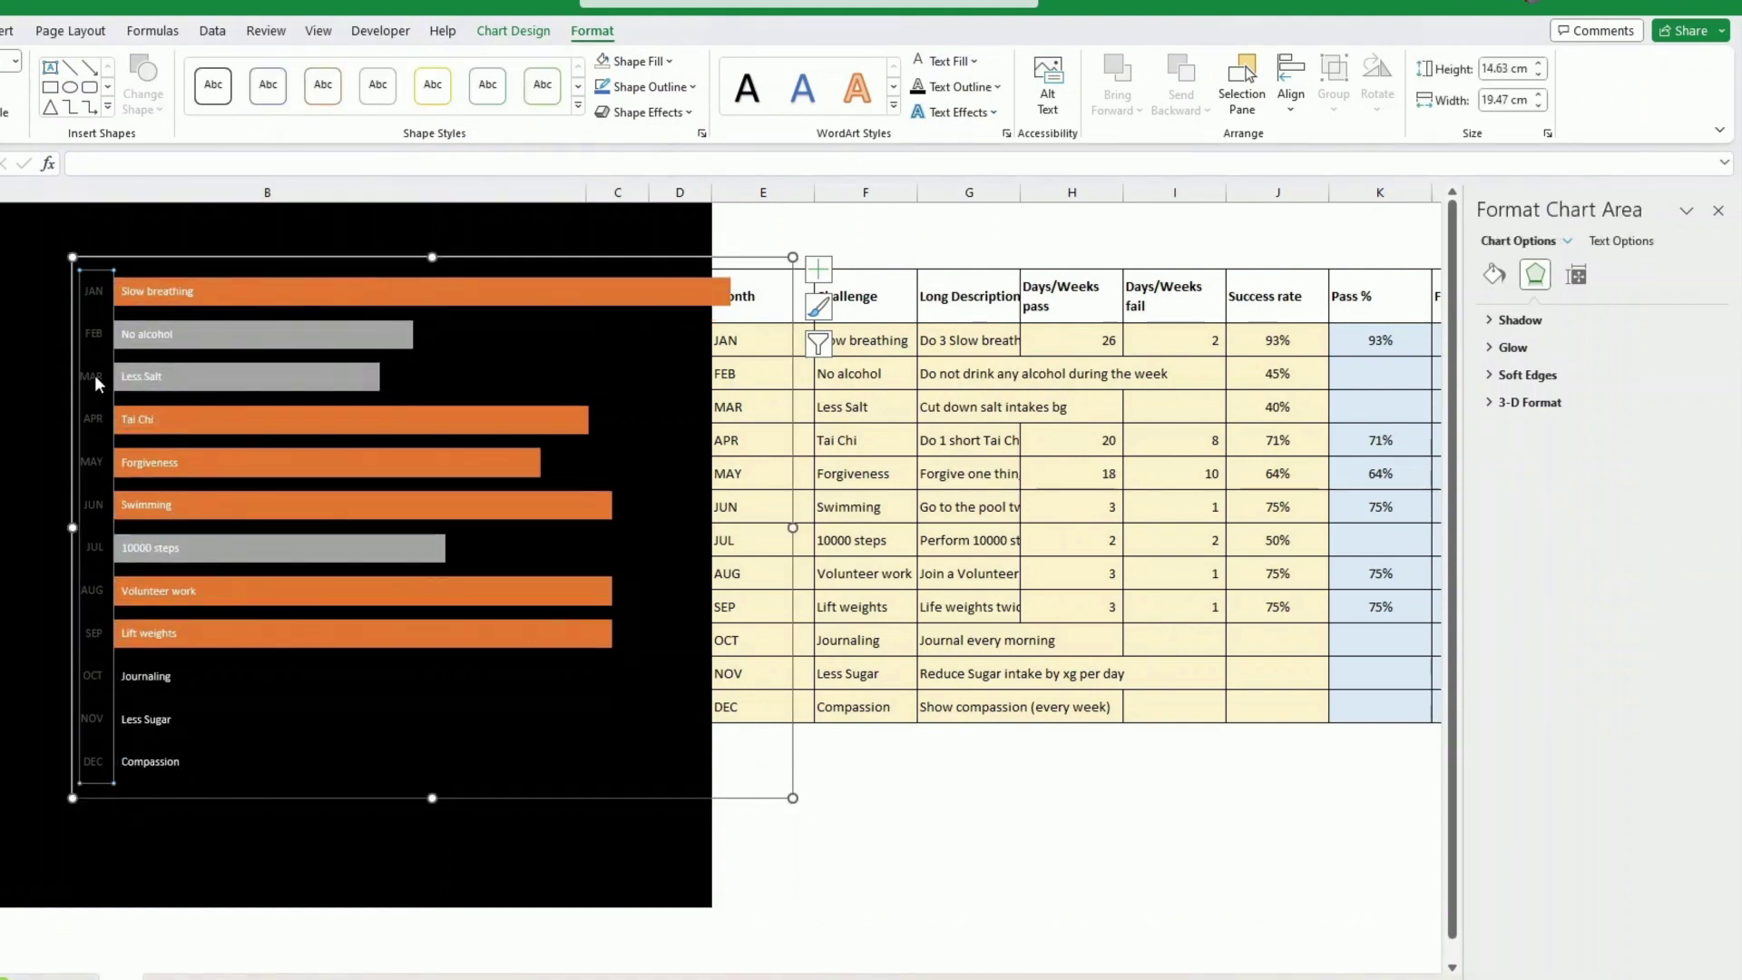
left_click(918, 62)
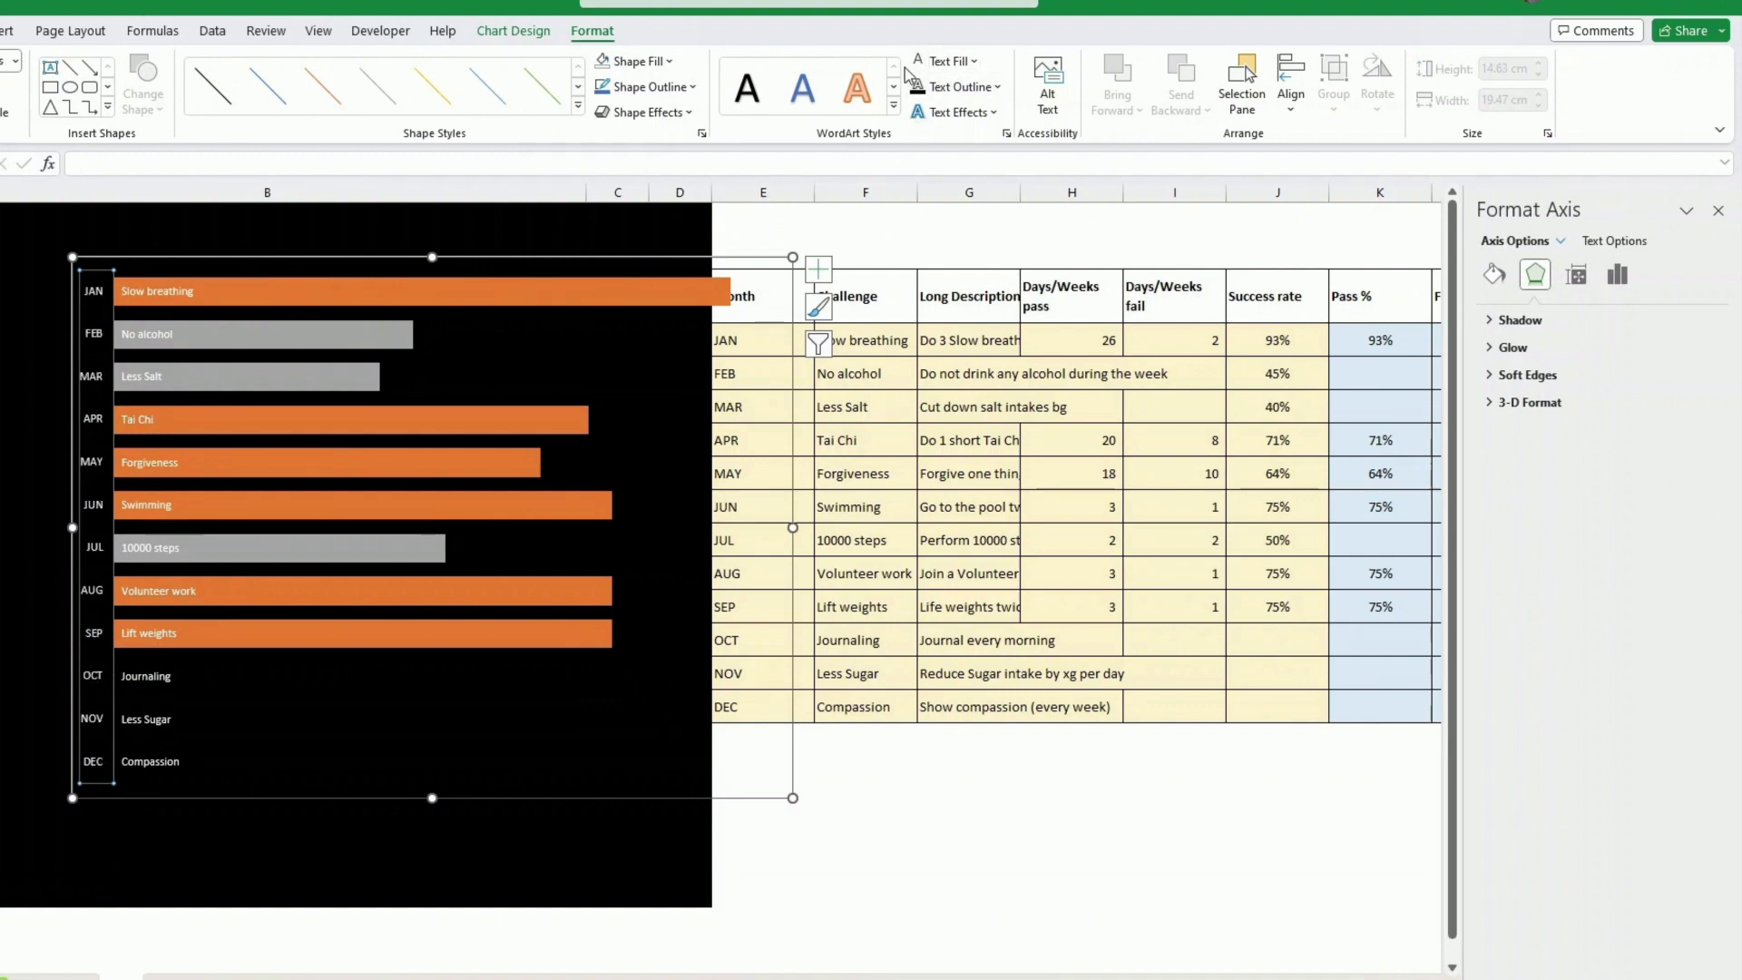
key("ctrl+b")
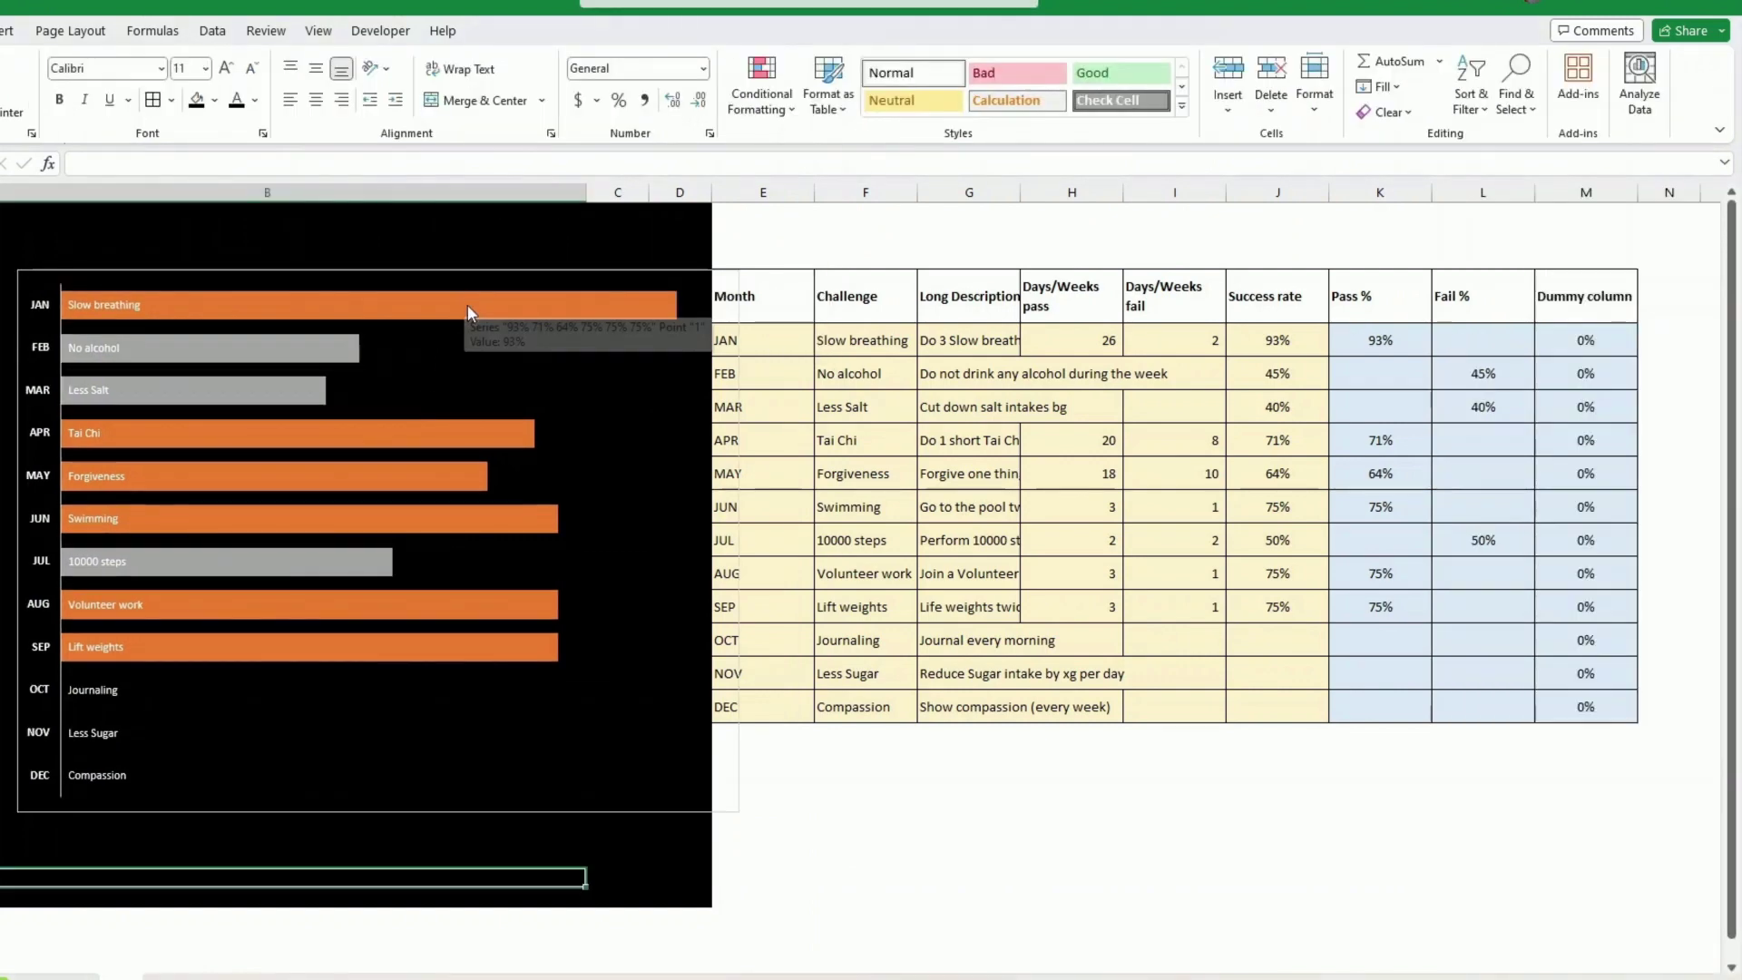
Step: Add data labels to the Pass series bars
left_click(468, 306)
right_click(470, 313)
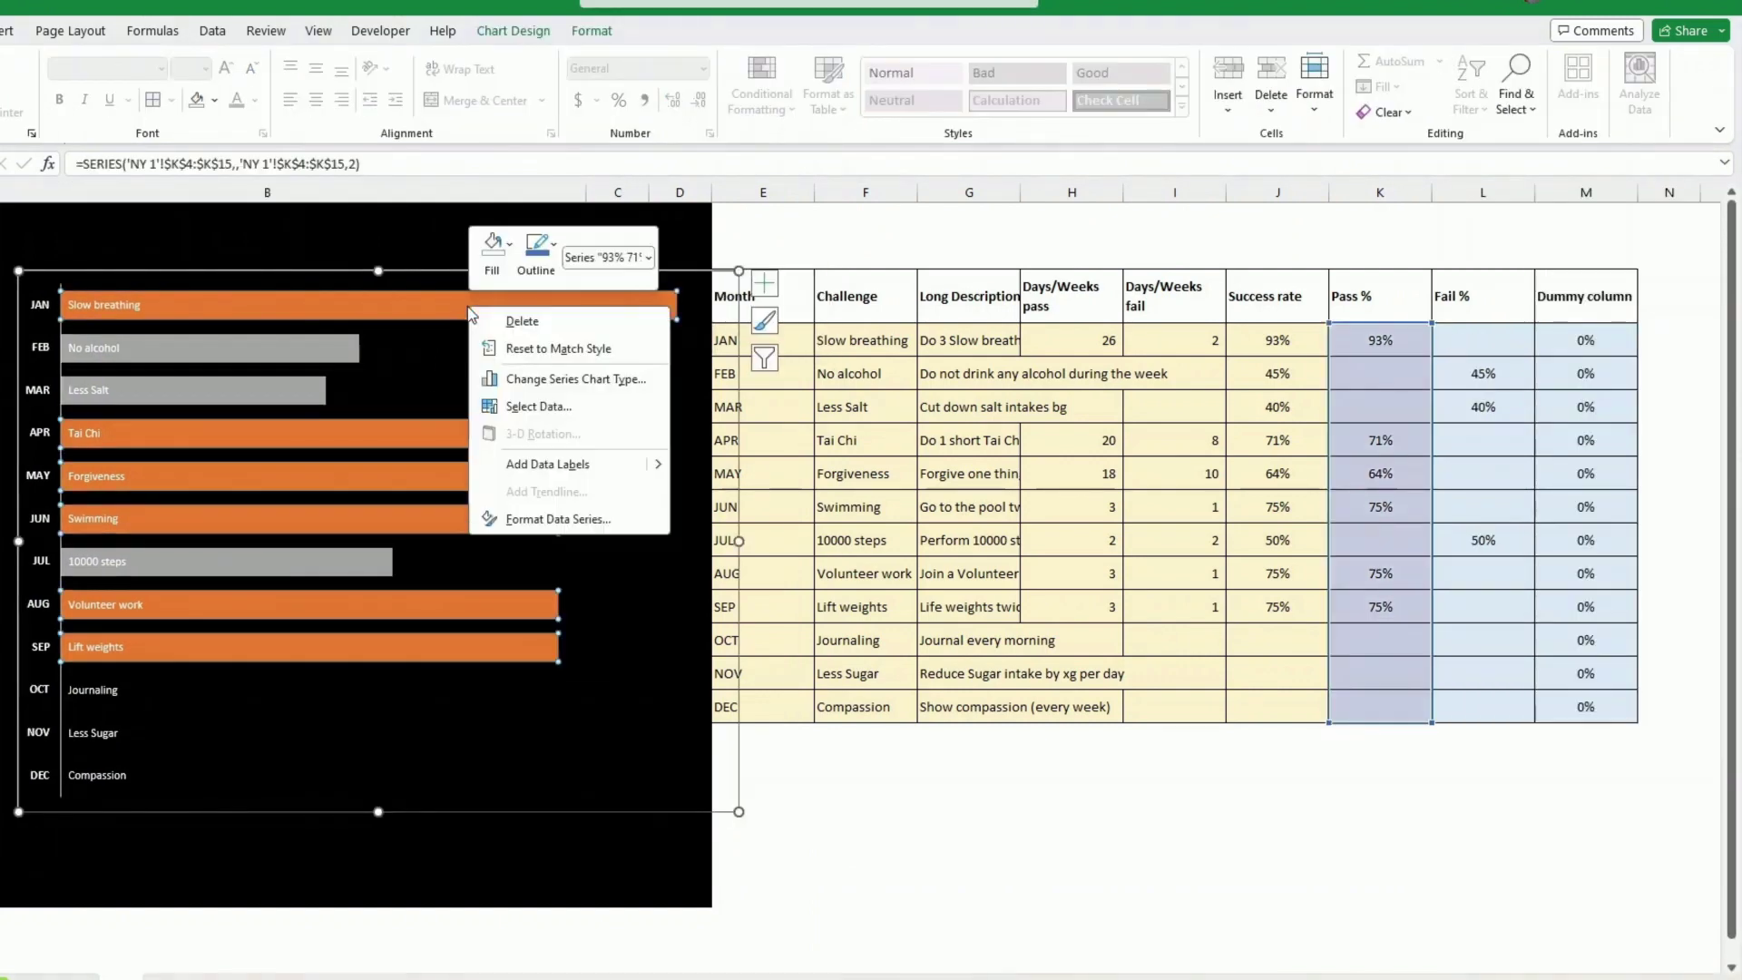
left_click(561, 464)
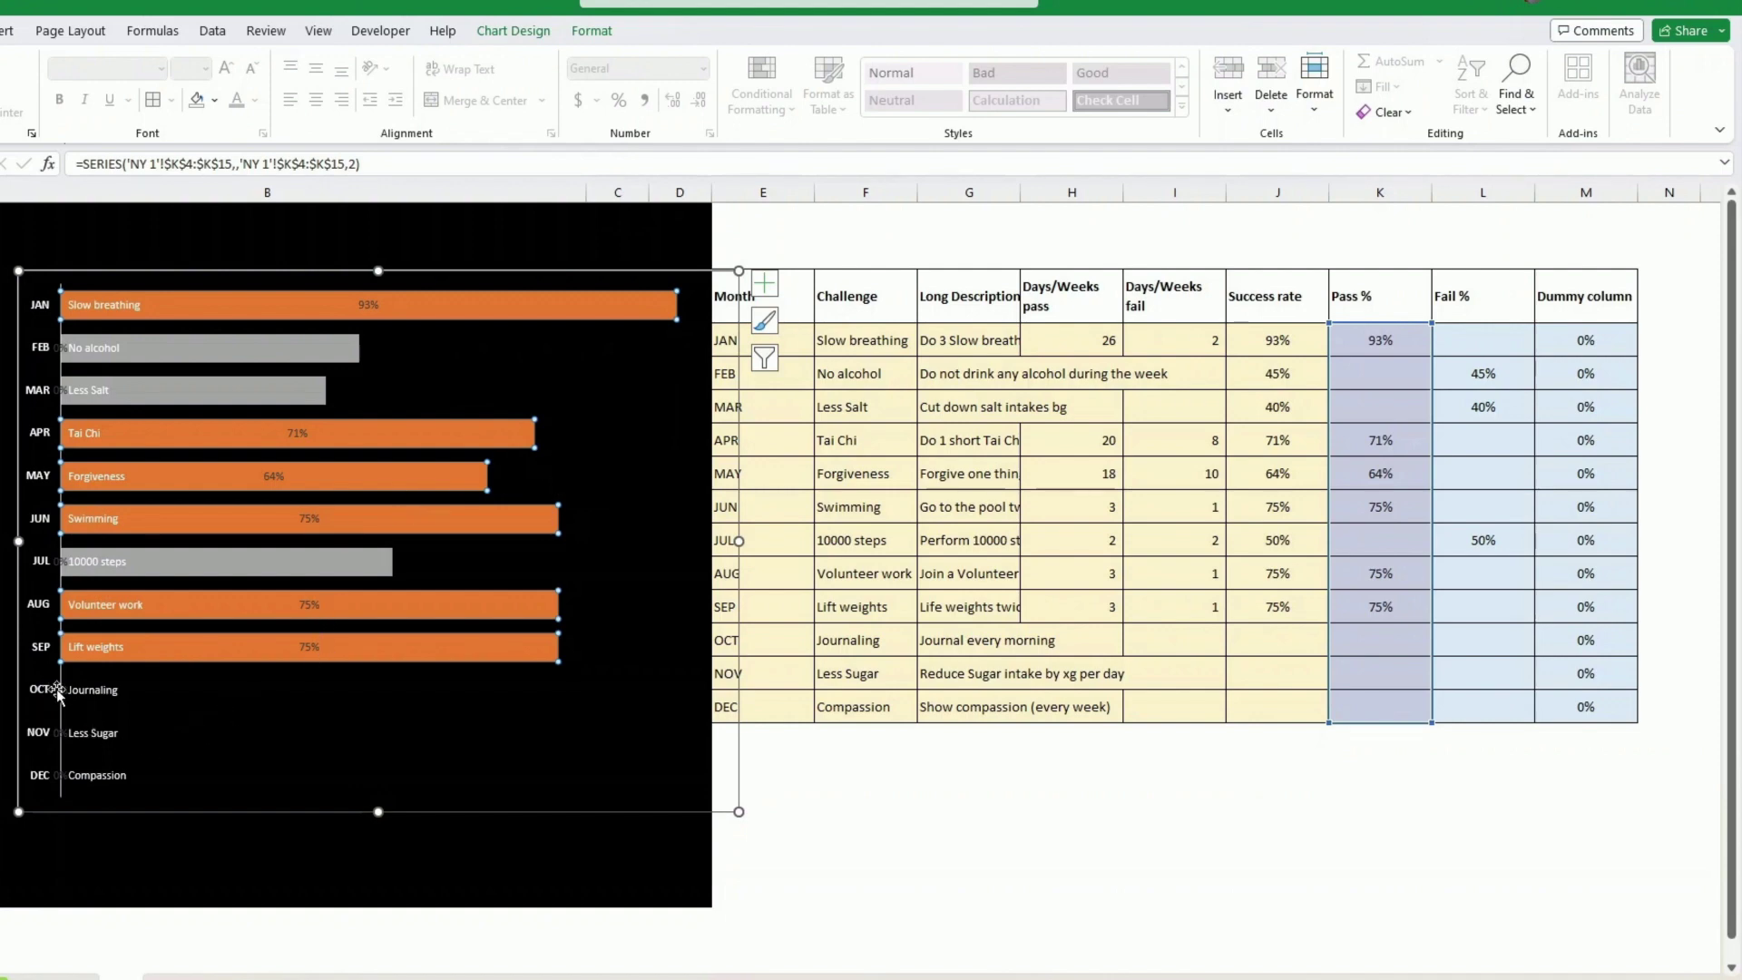
Step: Make the Pass series labels take their text from cells K4:K15 instead of showing the series value
left_click(320, 640)
right_click(320, 649)
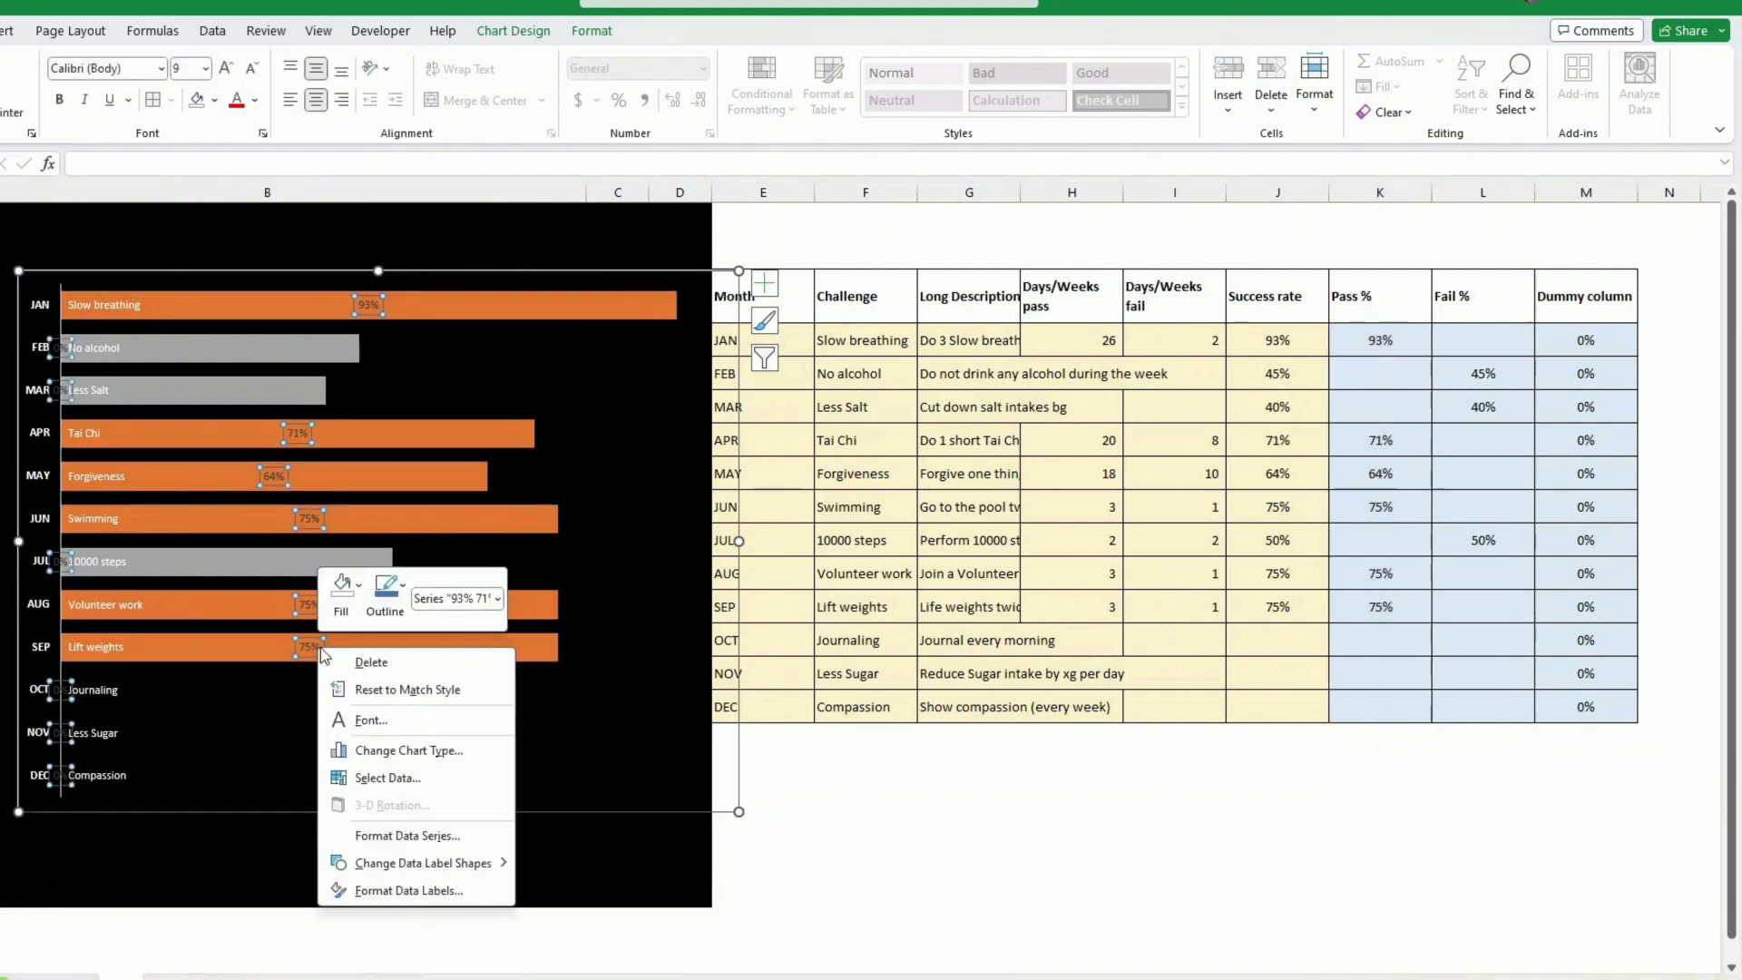
left_click(408, 891)
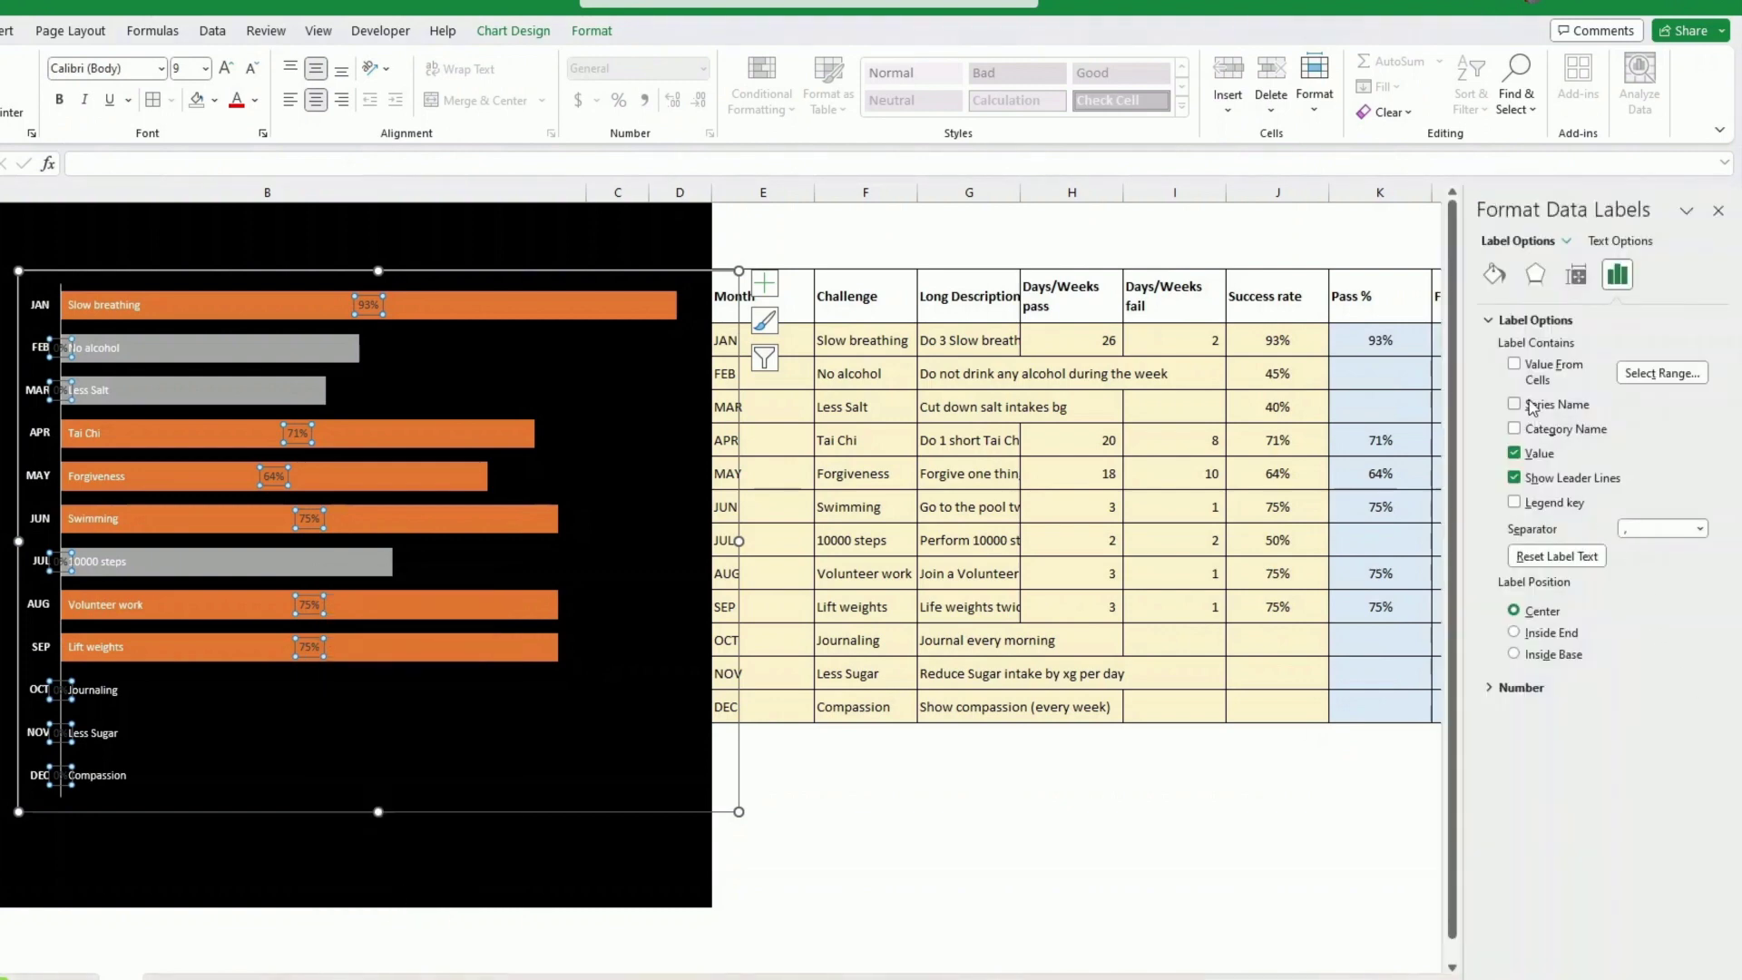
left_click(1514, 365)
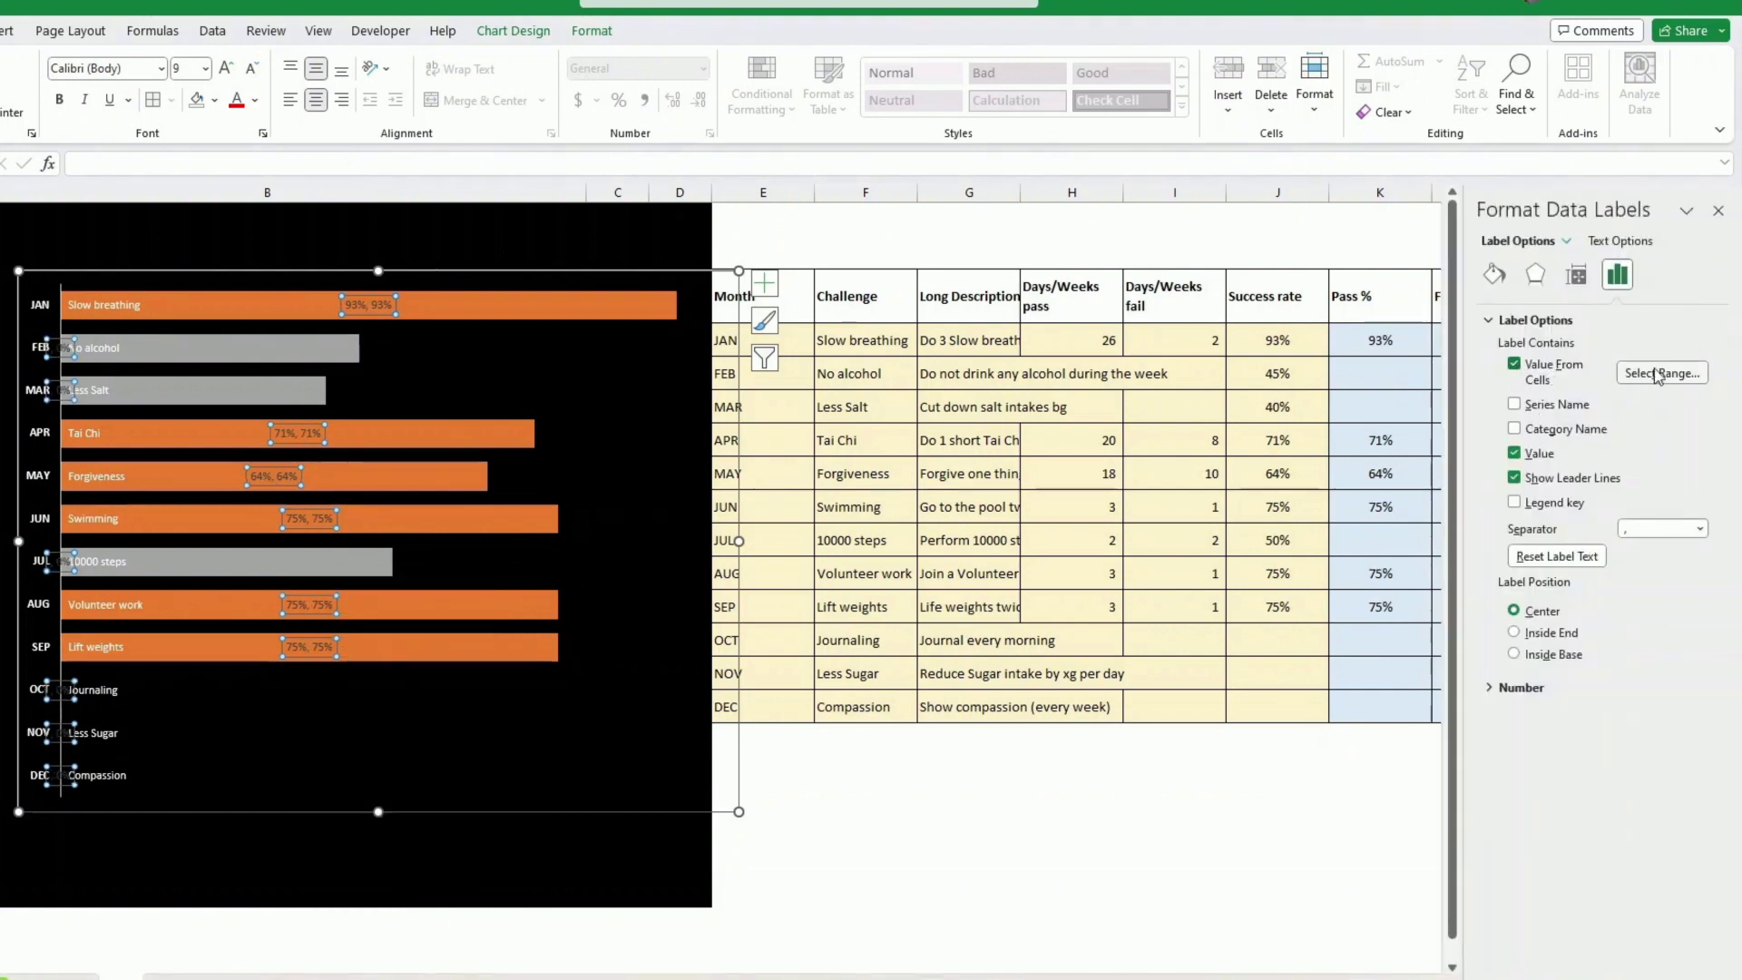
left_click(1659, 373)
left_click_drag(1388, 338, 1386, 708)
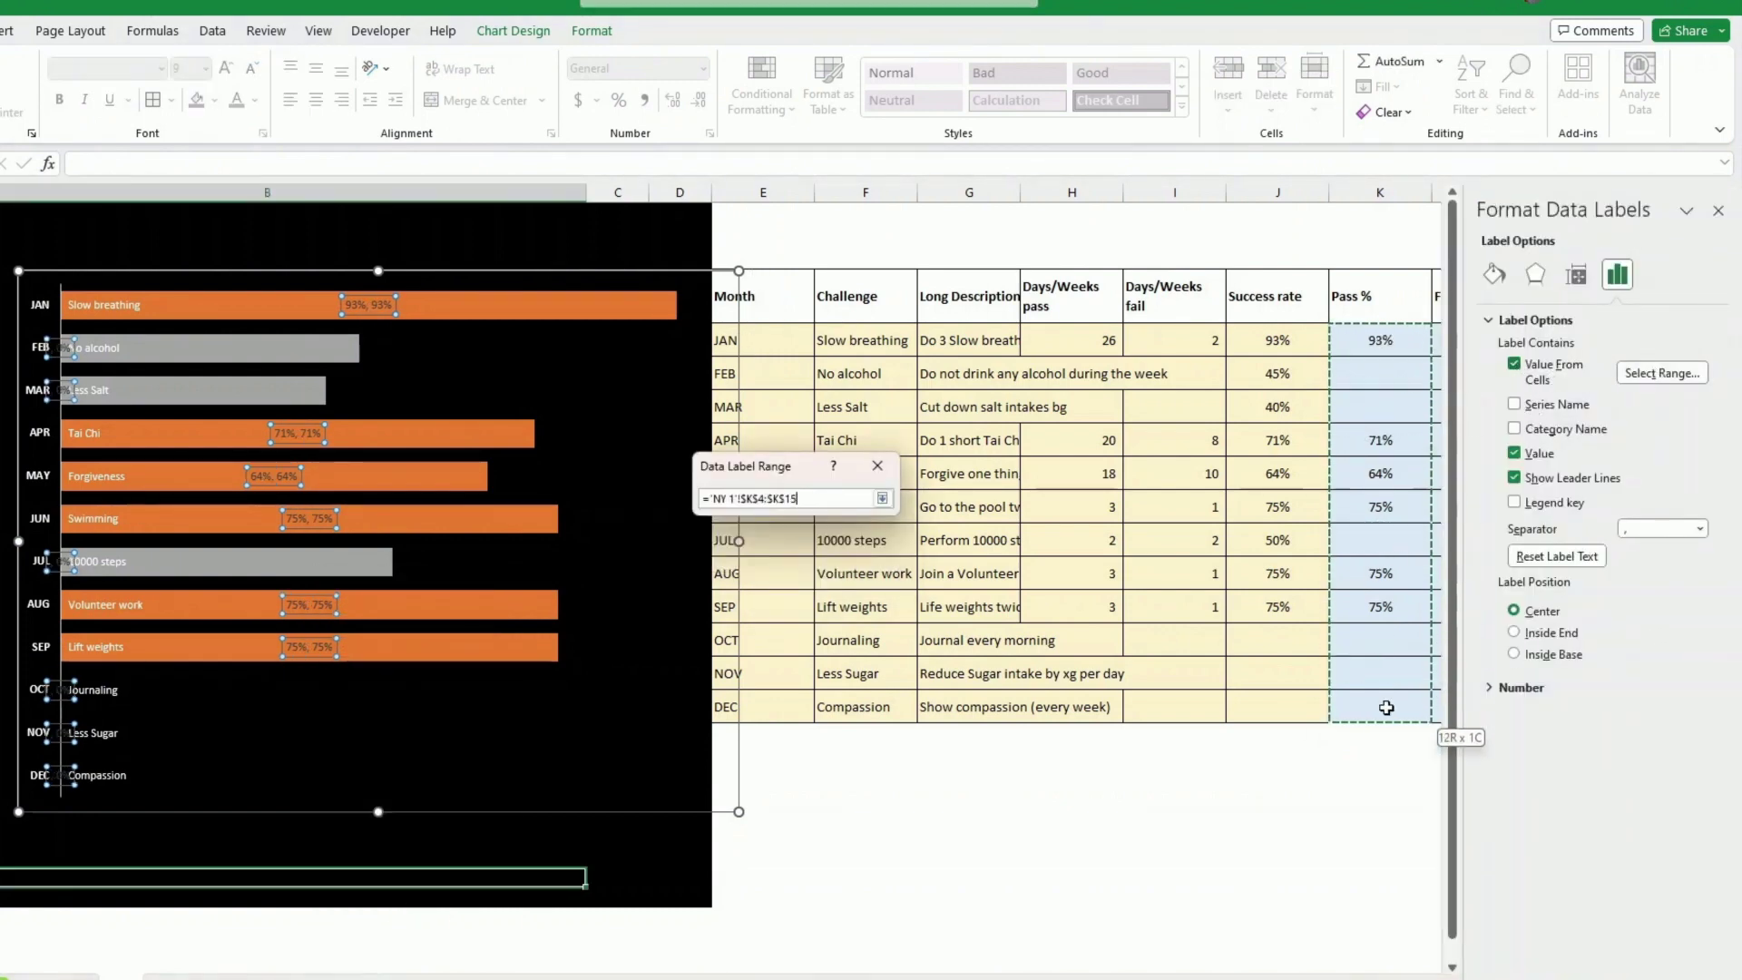
left_click(767, 552)
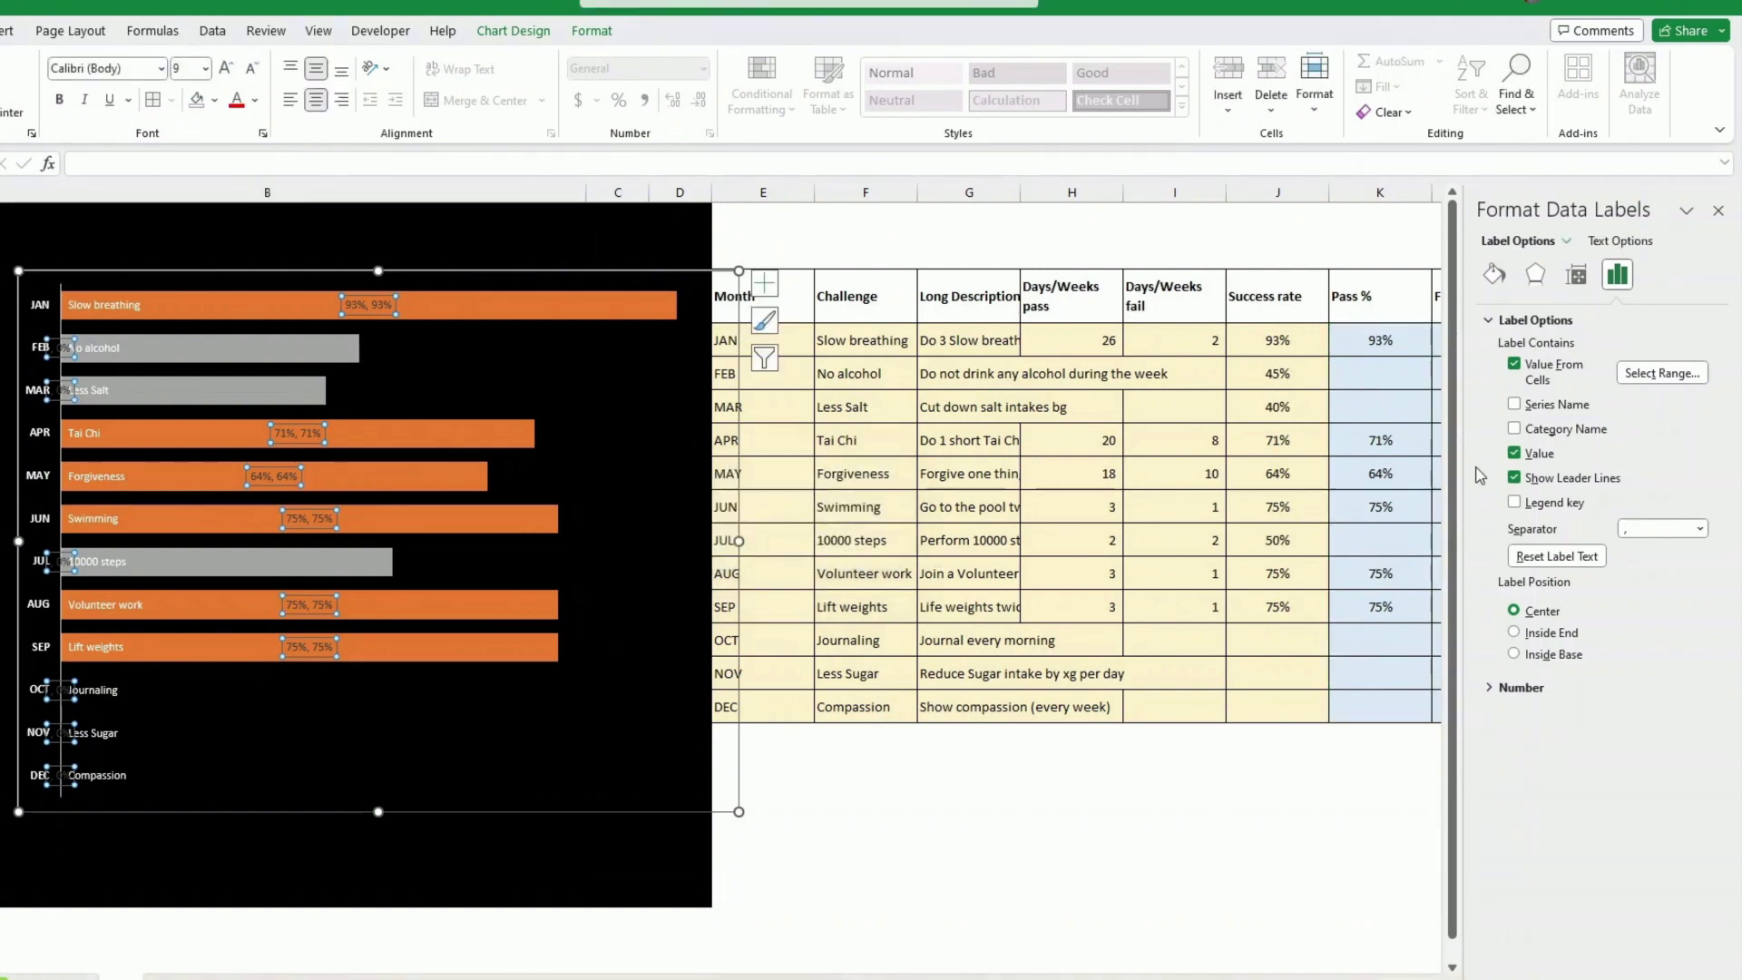
left_click(1515, 452)
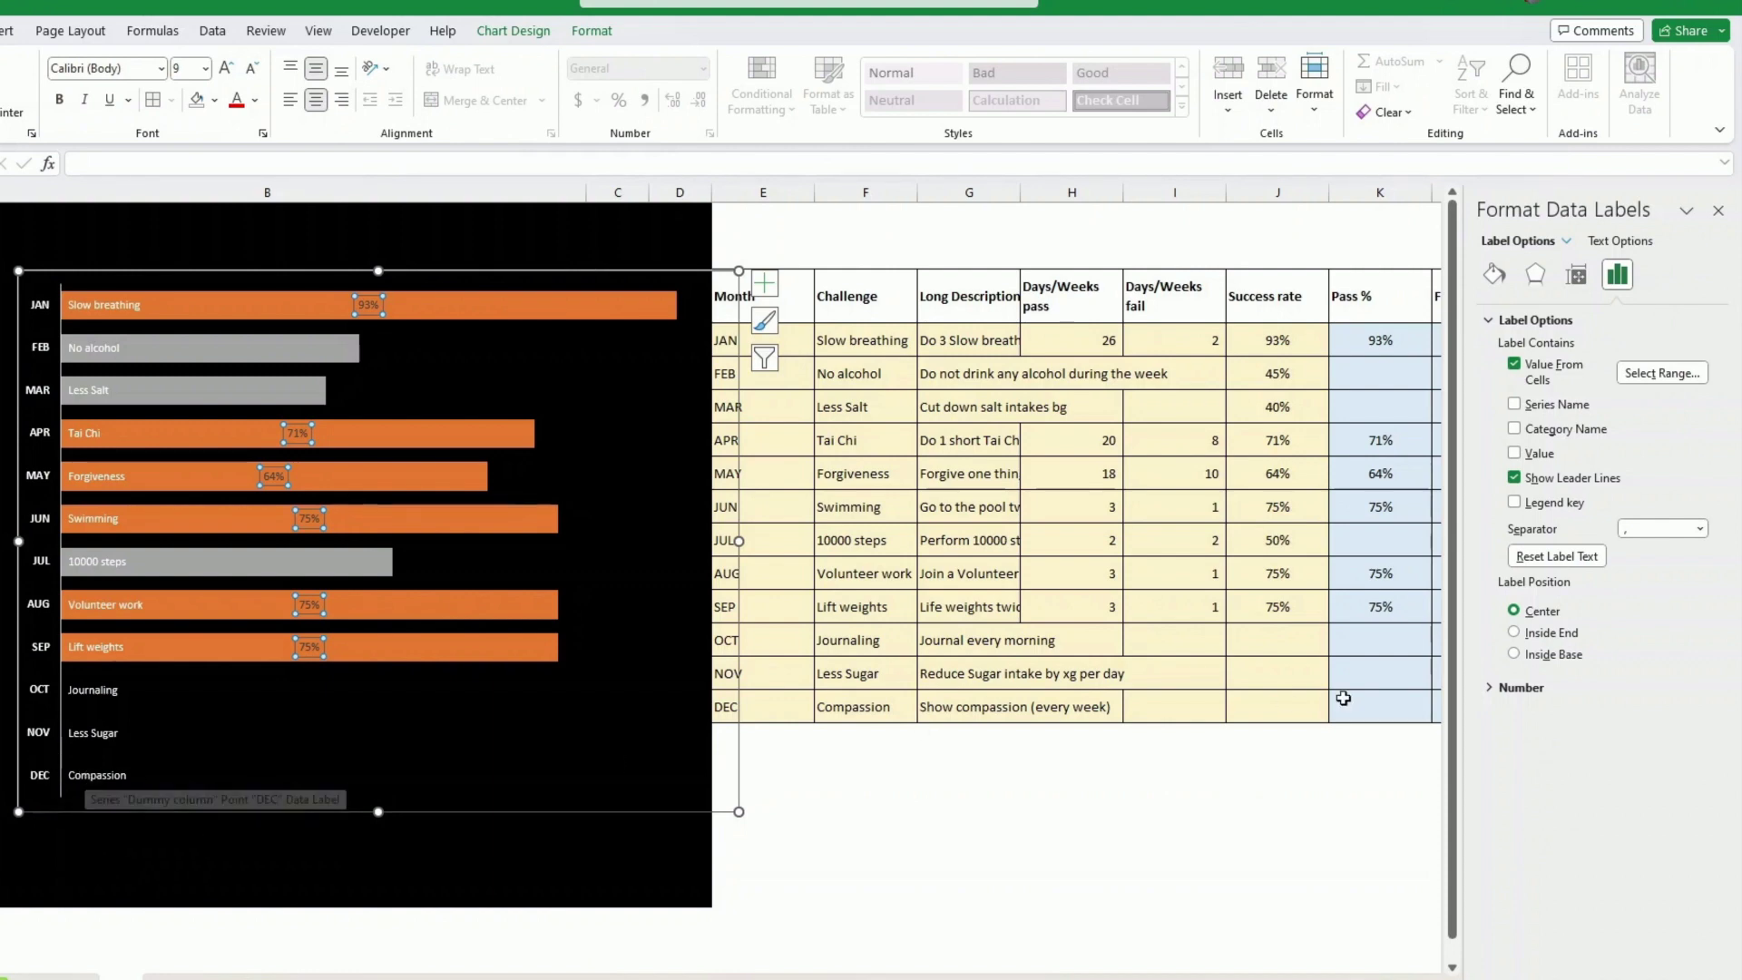
Step: Position the Pass series labels at Inside End and set their text fill to white
left_click(1515, 634)
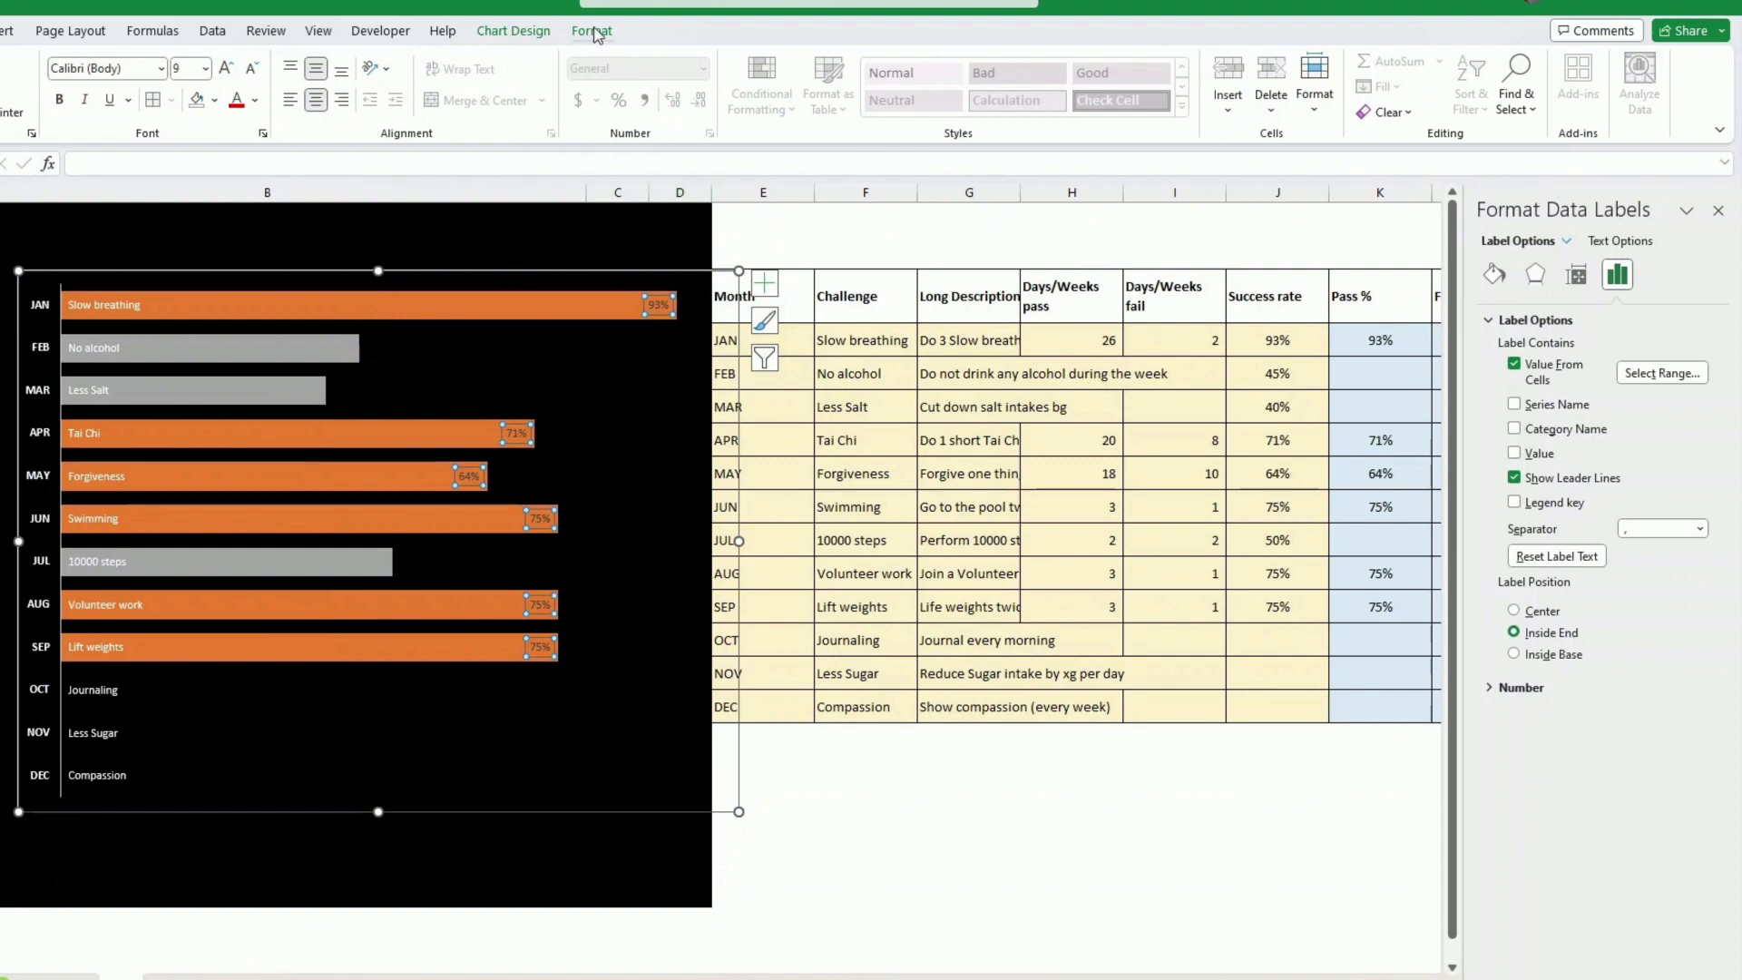
left_click(591, 31)
left_click(948, 61)
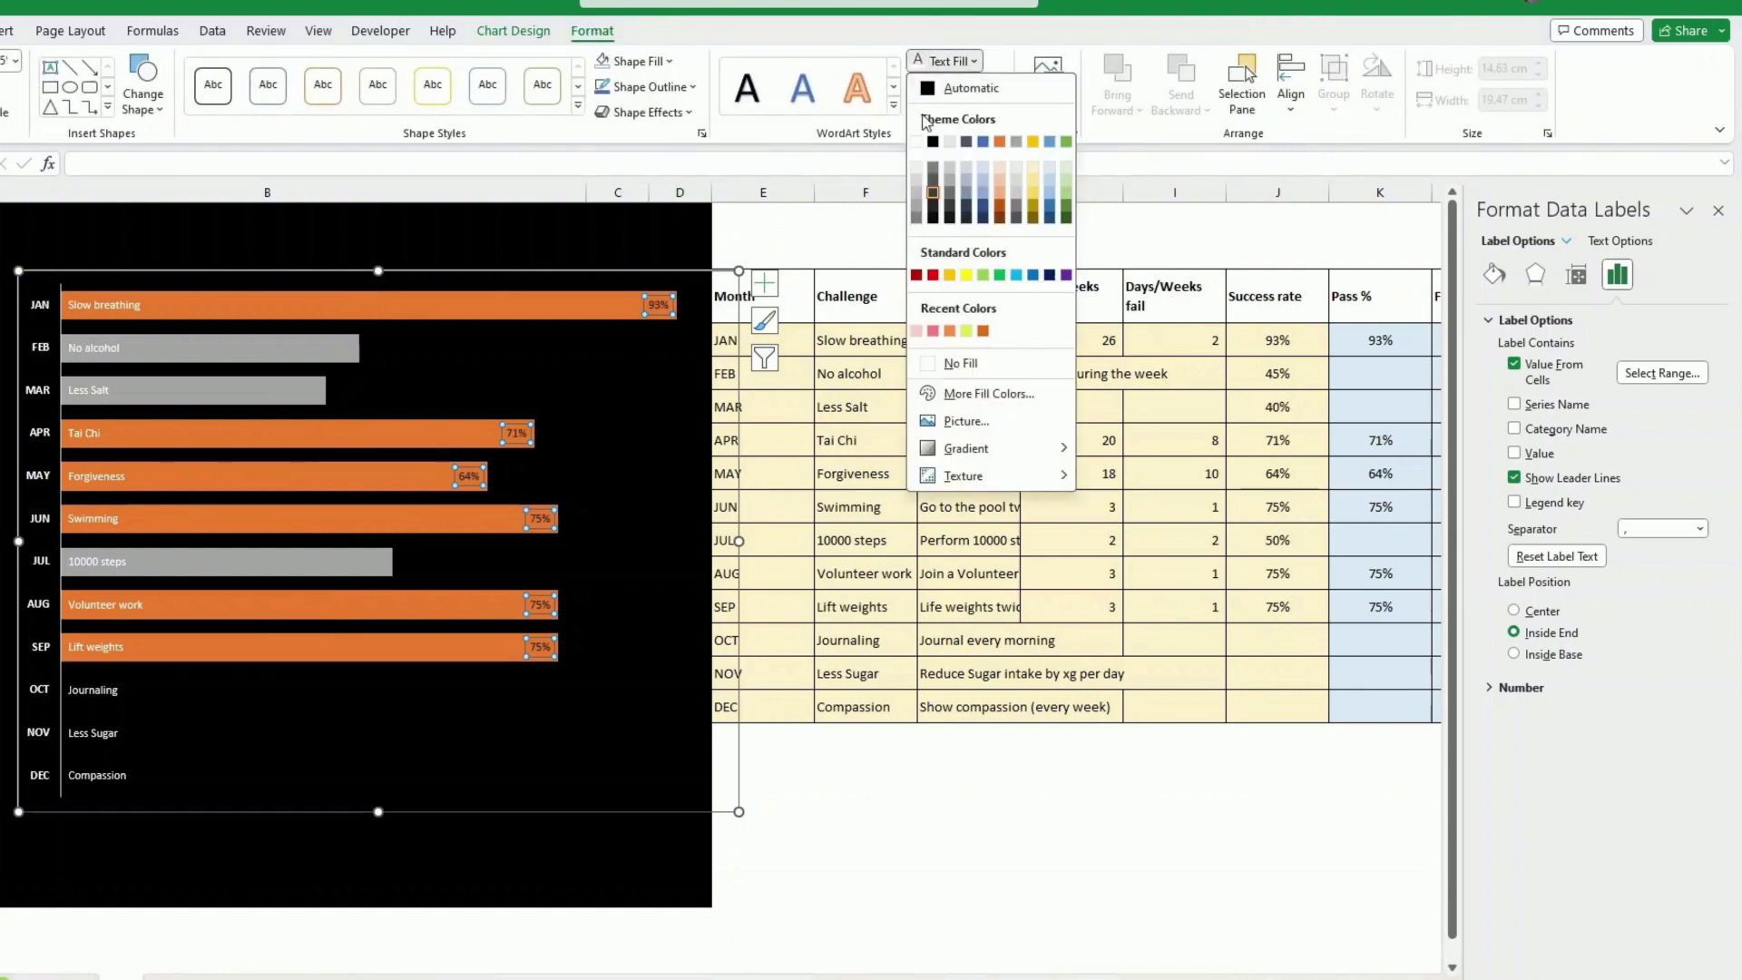
left_click(917, 142)
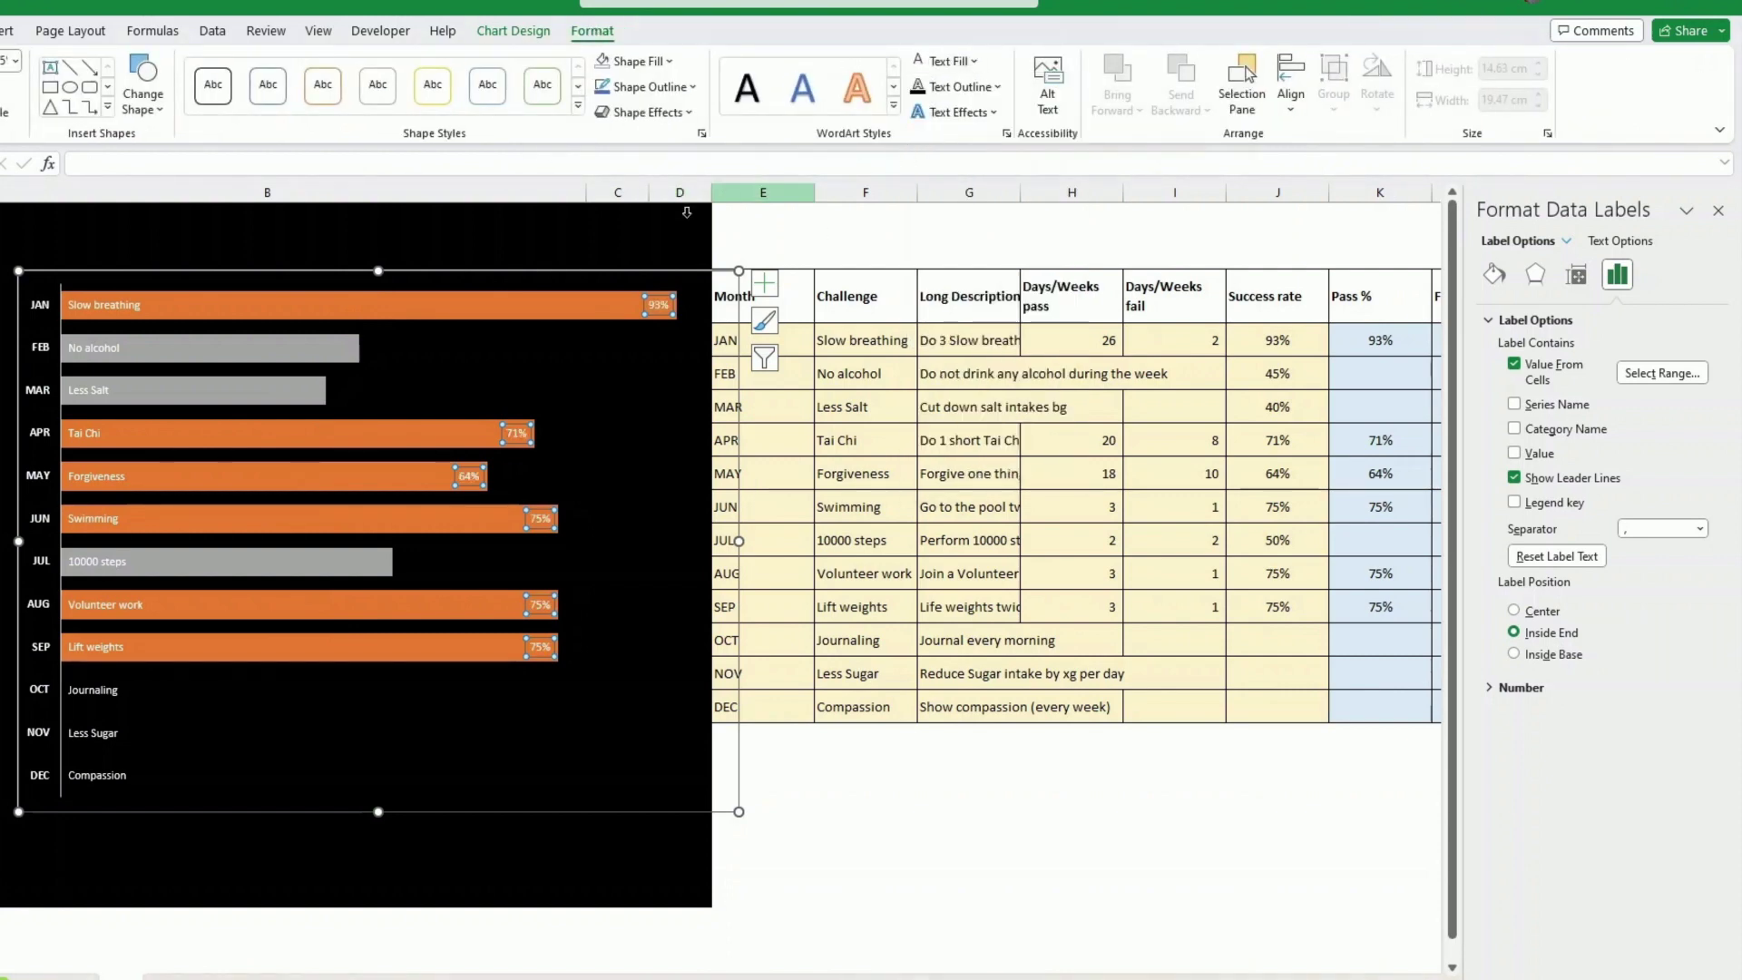
Step: Add data labels to the Fail series bars and position them at Inside End
left_click(242, 355)
right_click(243, 357)
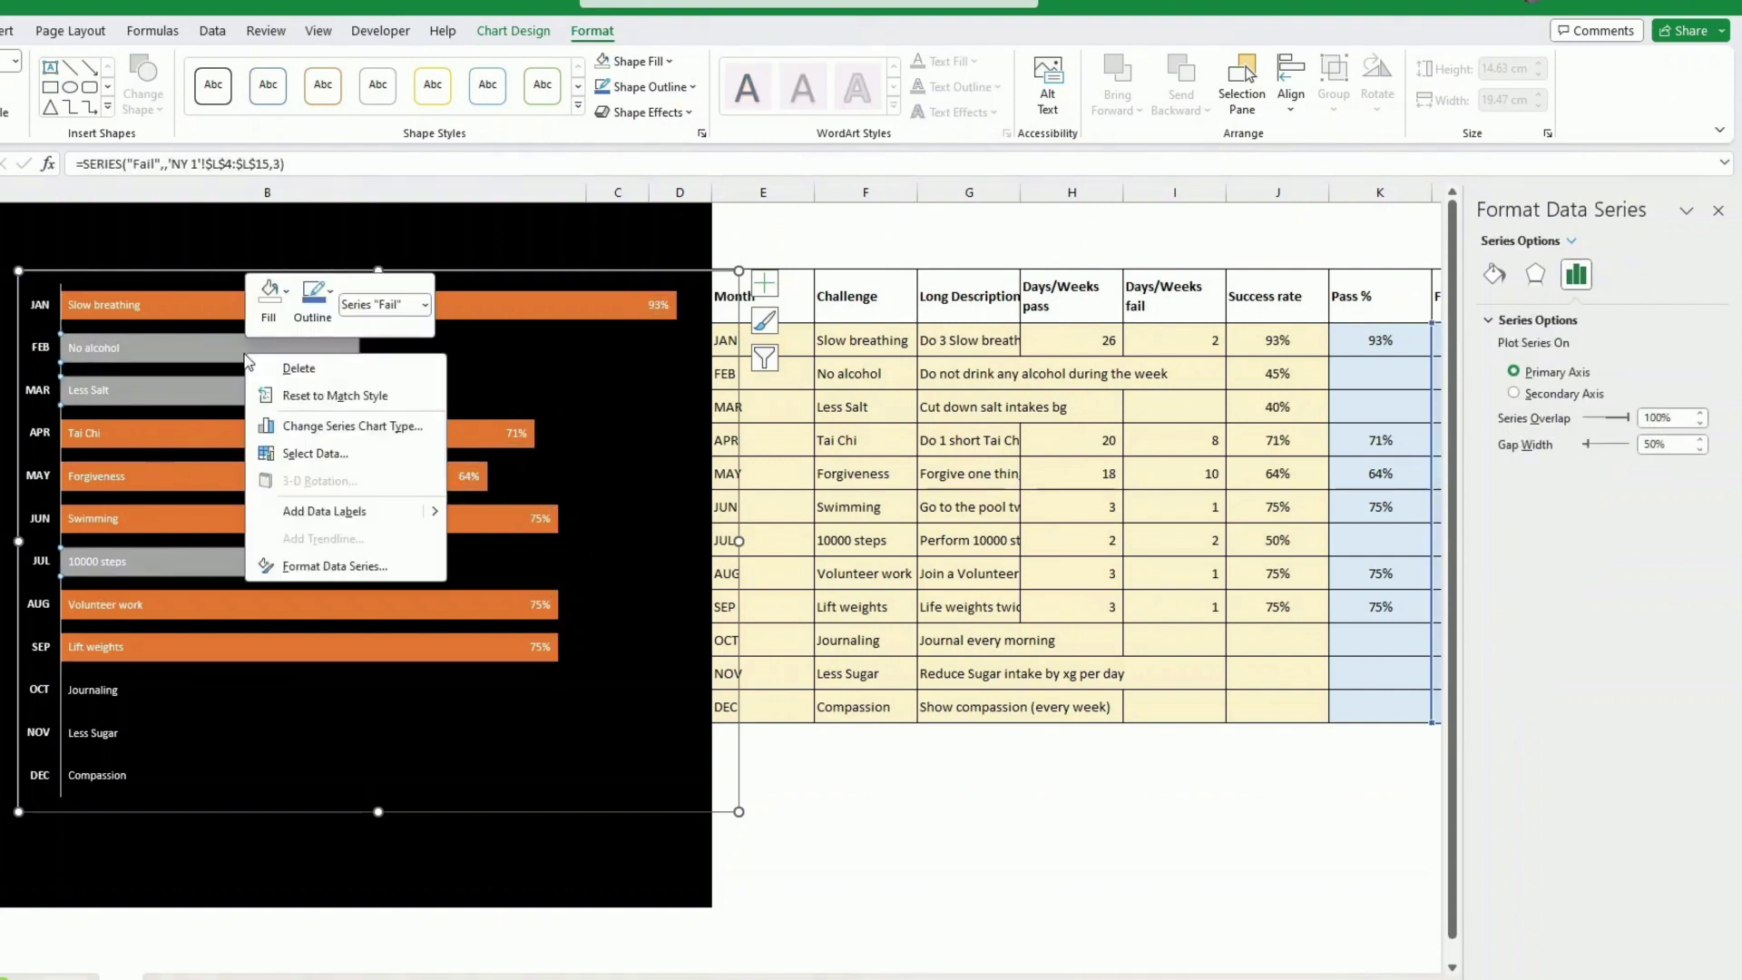
left_click(345, 511)
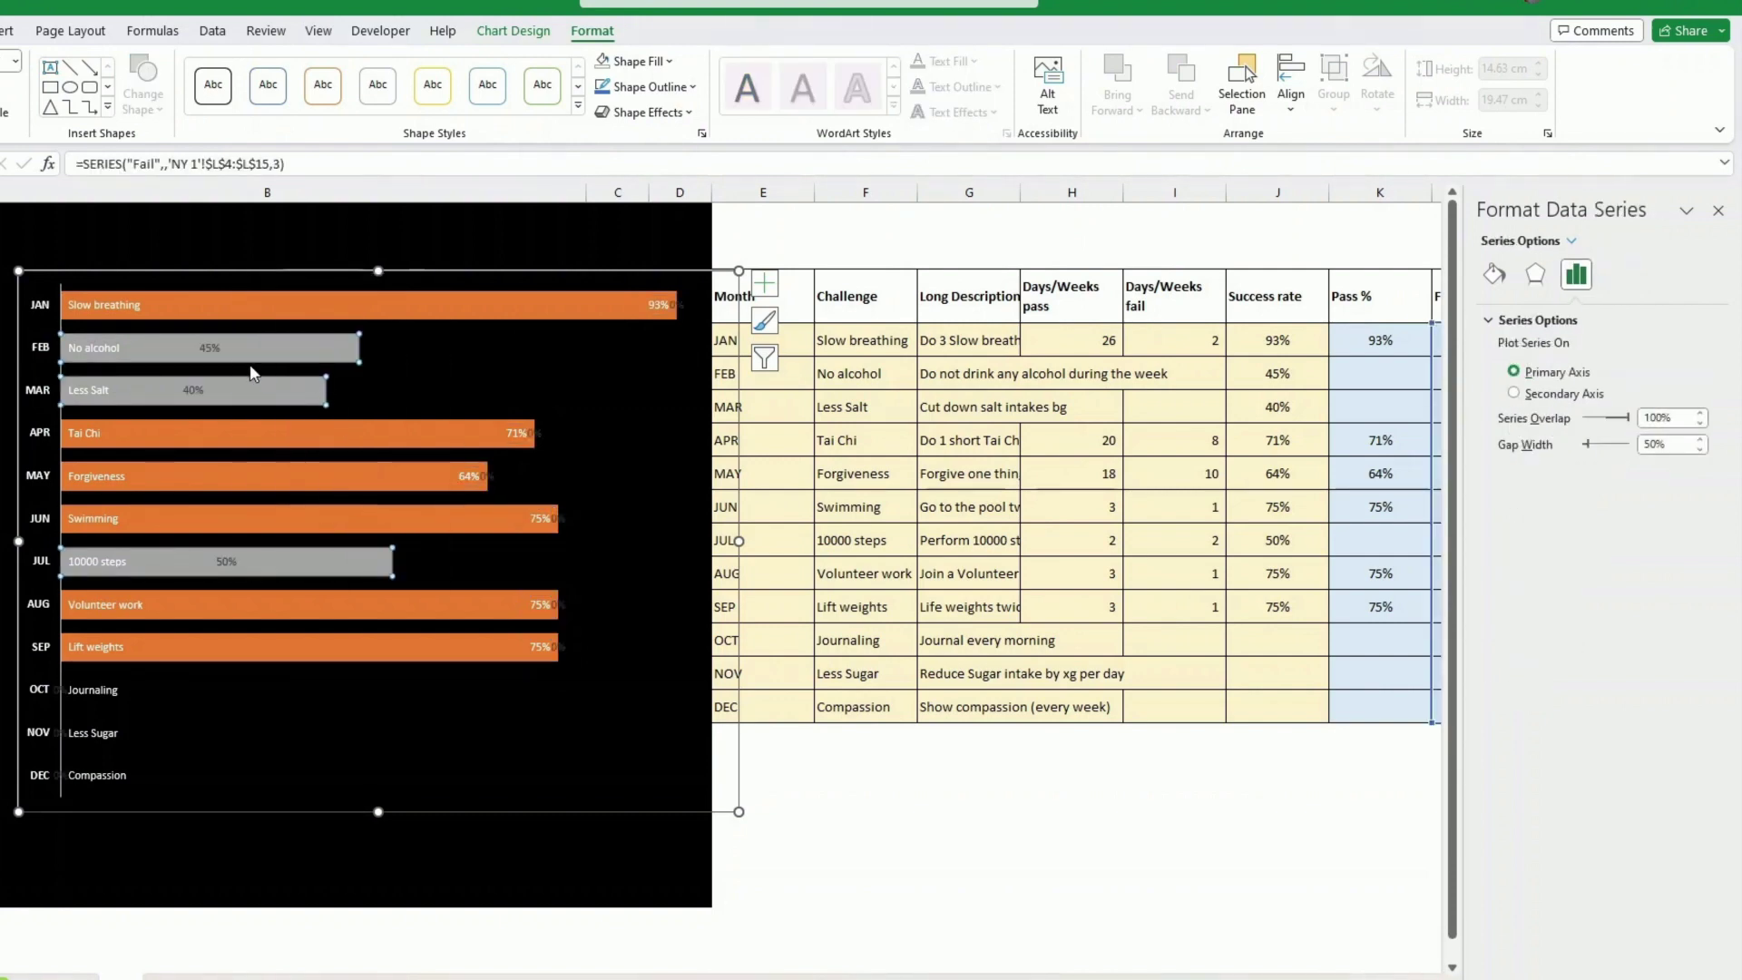
right_click(216, 348)
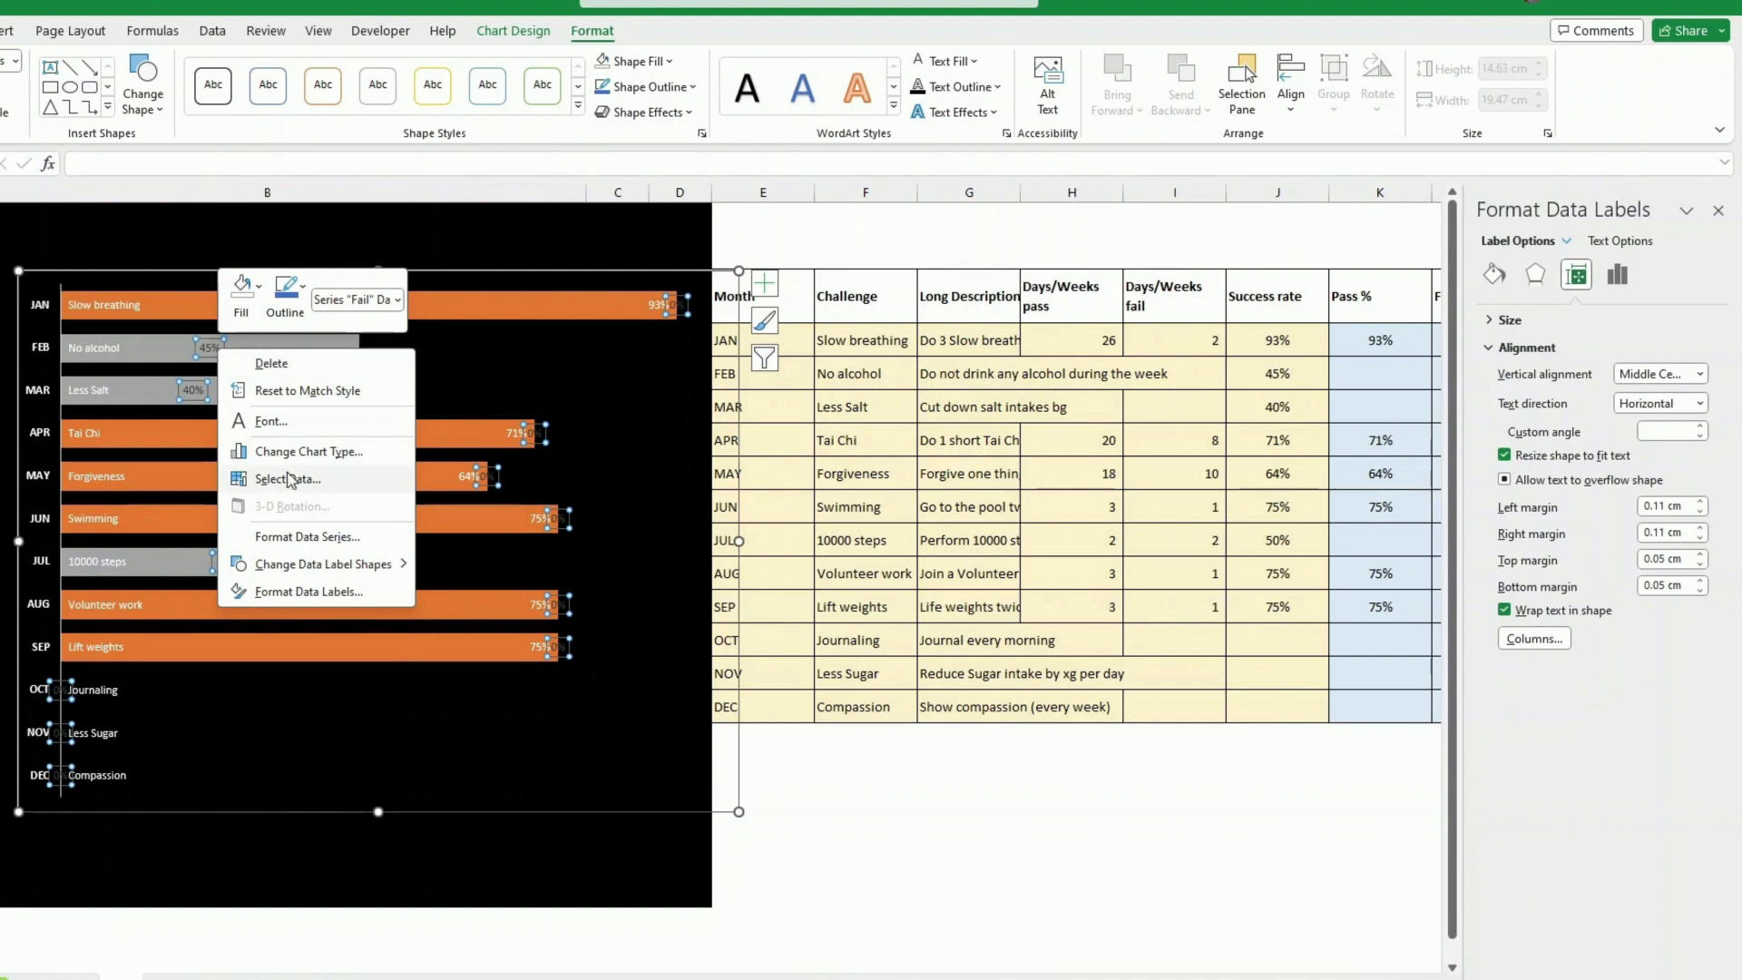
left_click(308, 591)
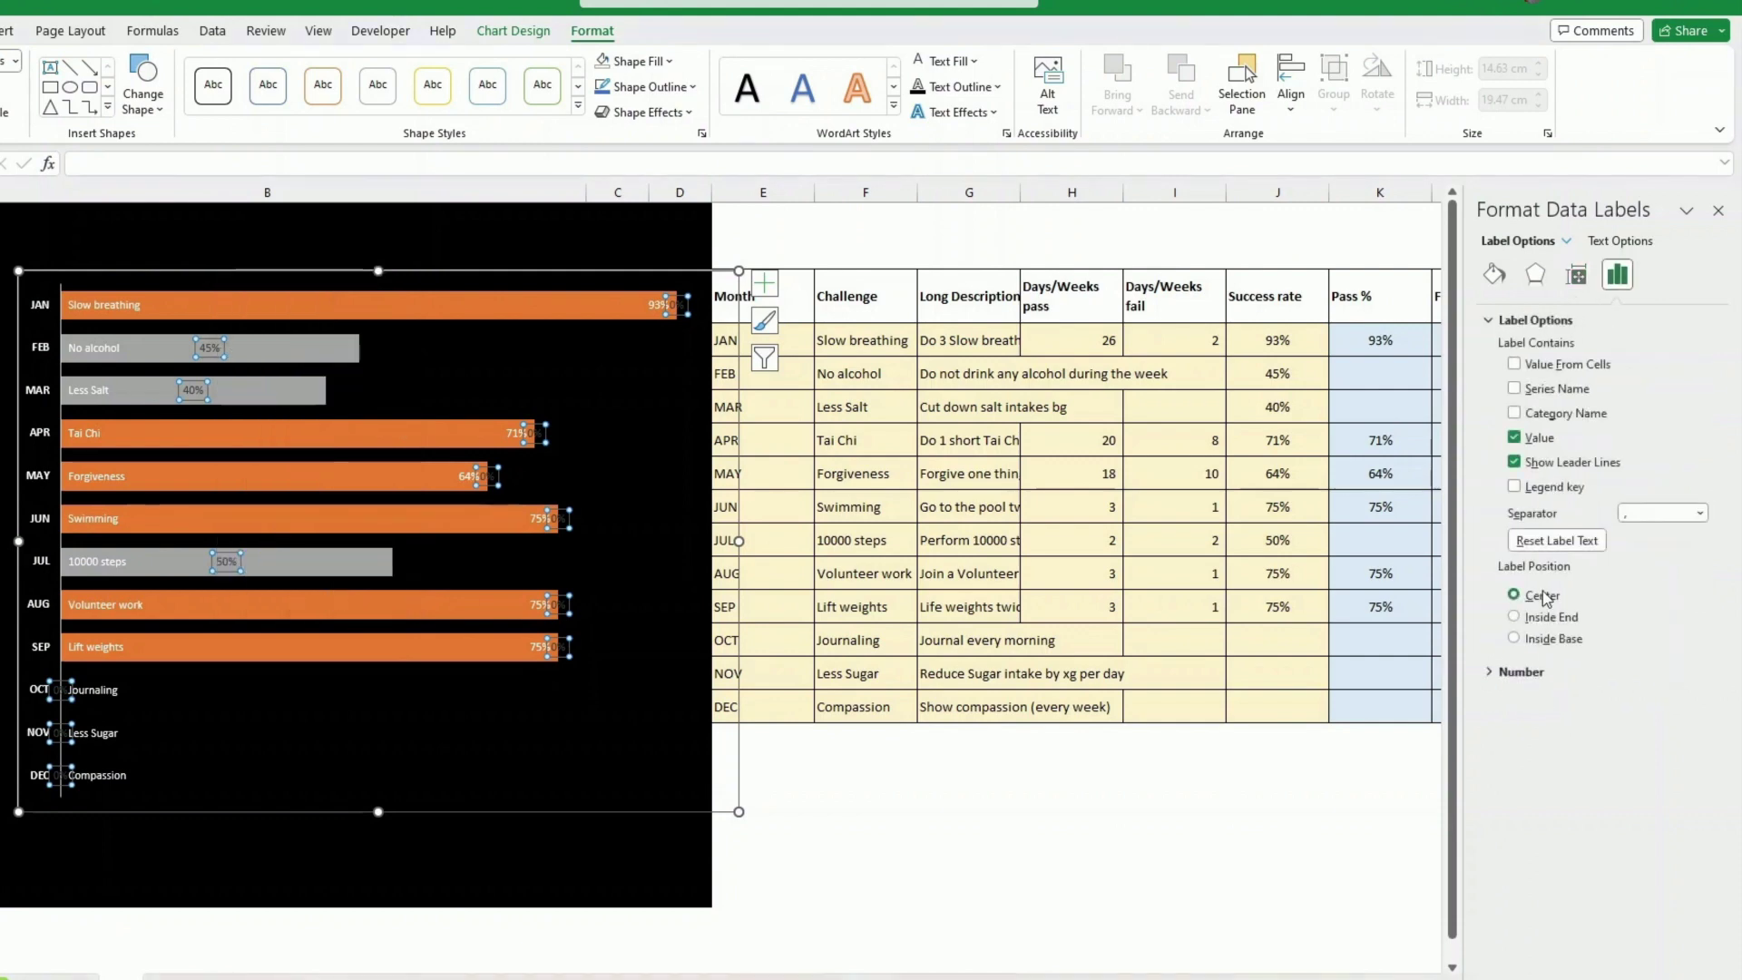
left_click(1514, 617)
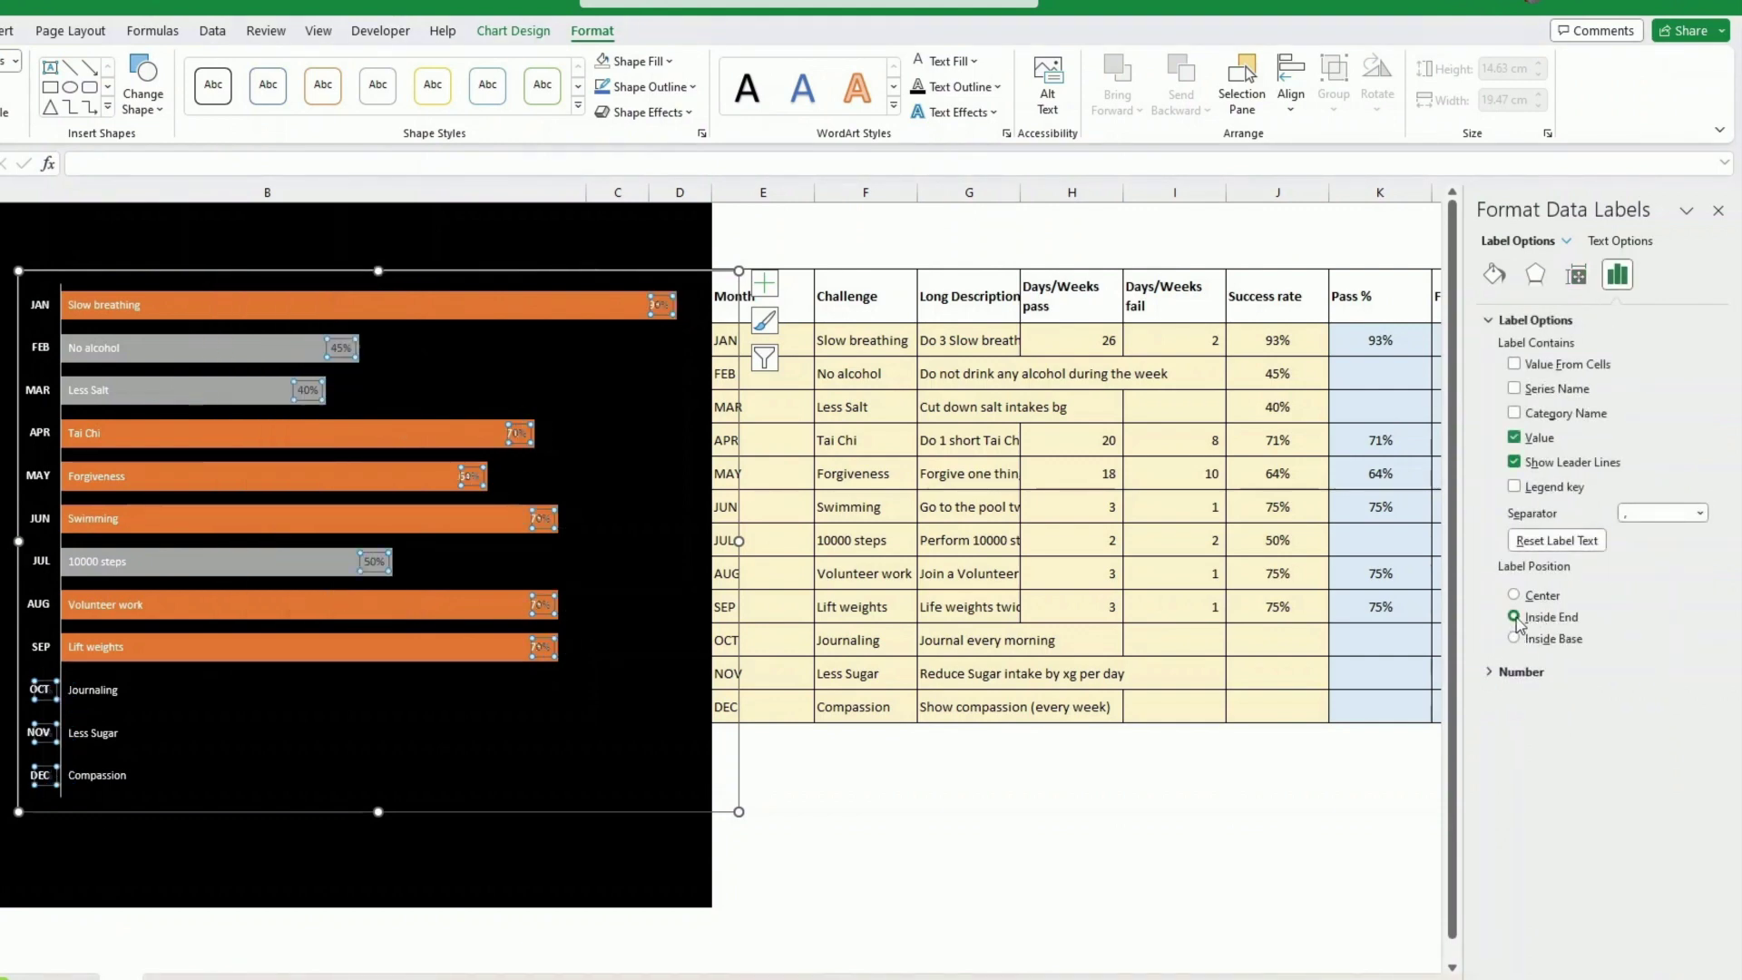
Step: Make the Fail series labels take their text from cells L4:L15 instead of the series value, with white text
left_click(1515, 365)
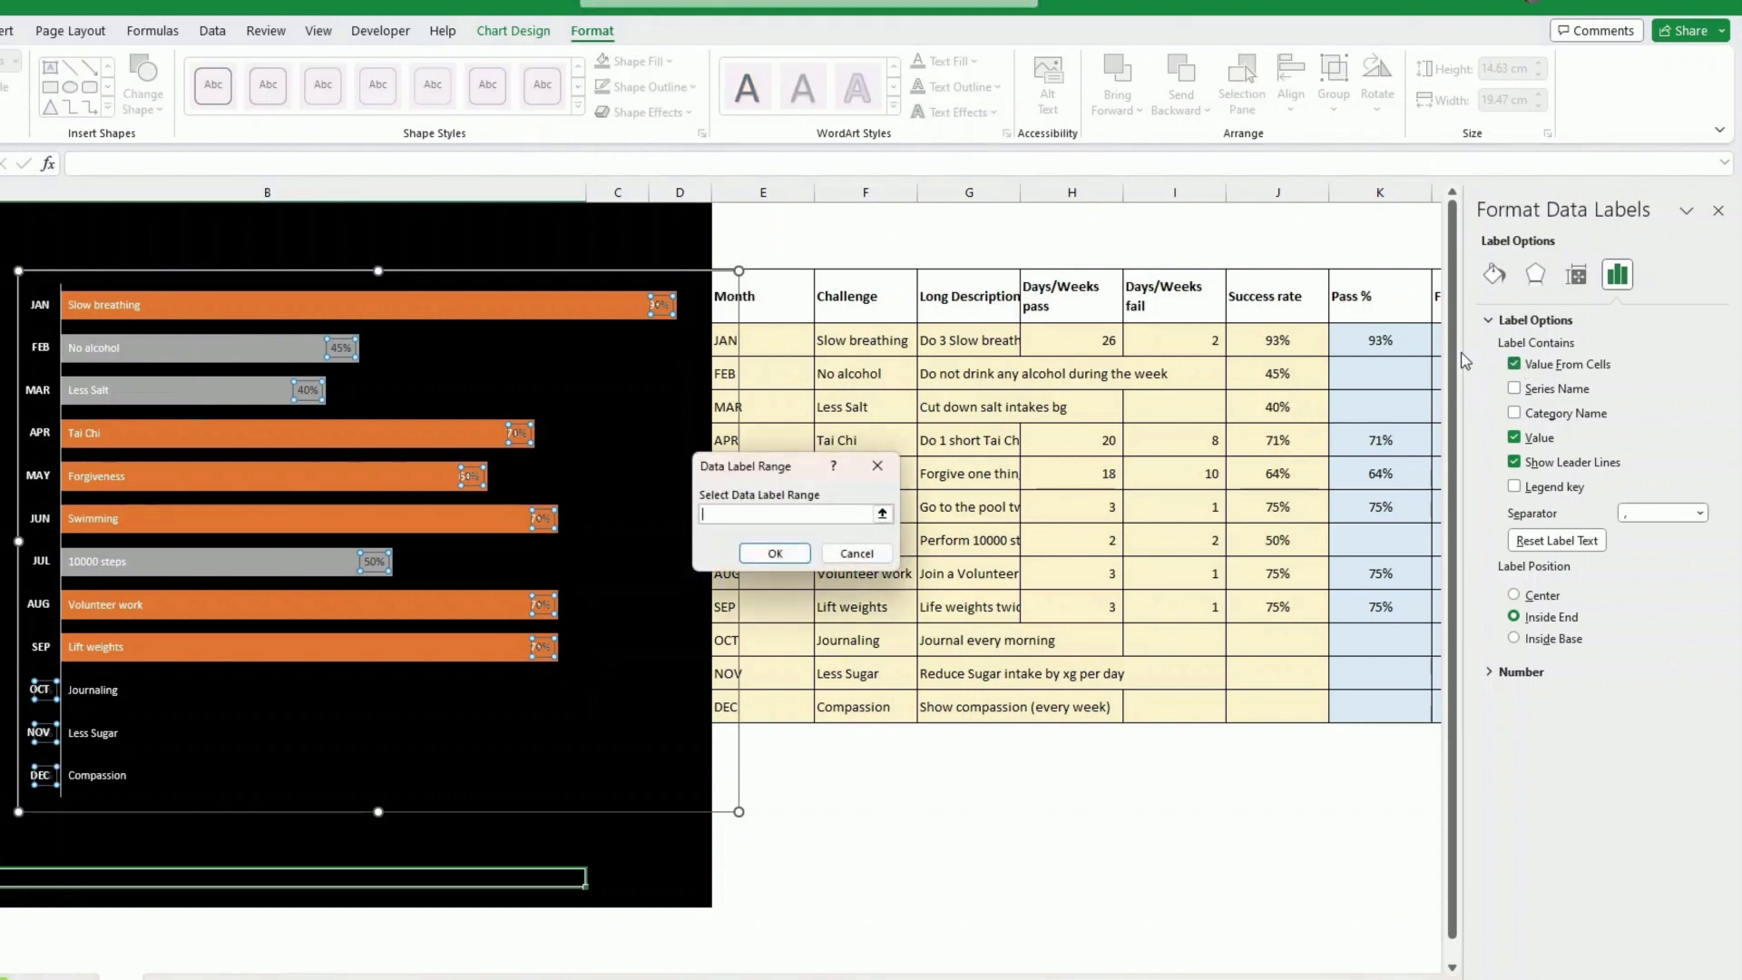
left_click(1436, 338)
left_click_drag(1435, 337, 815, 698)
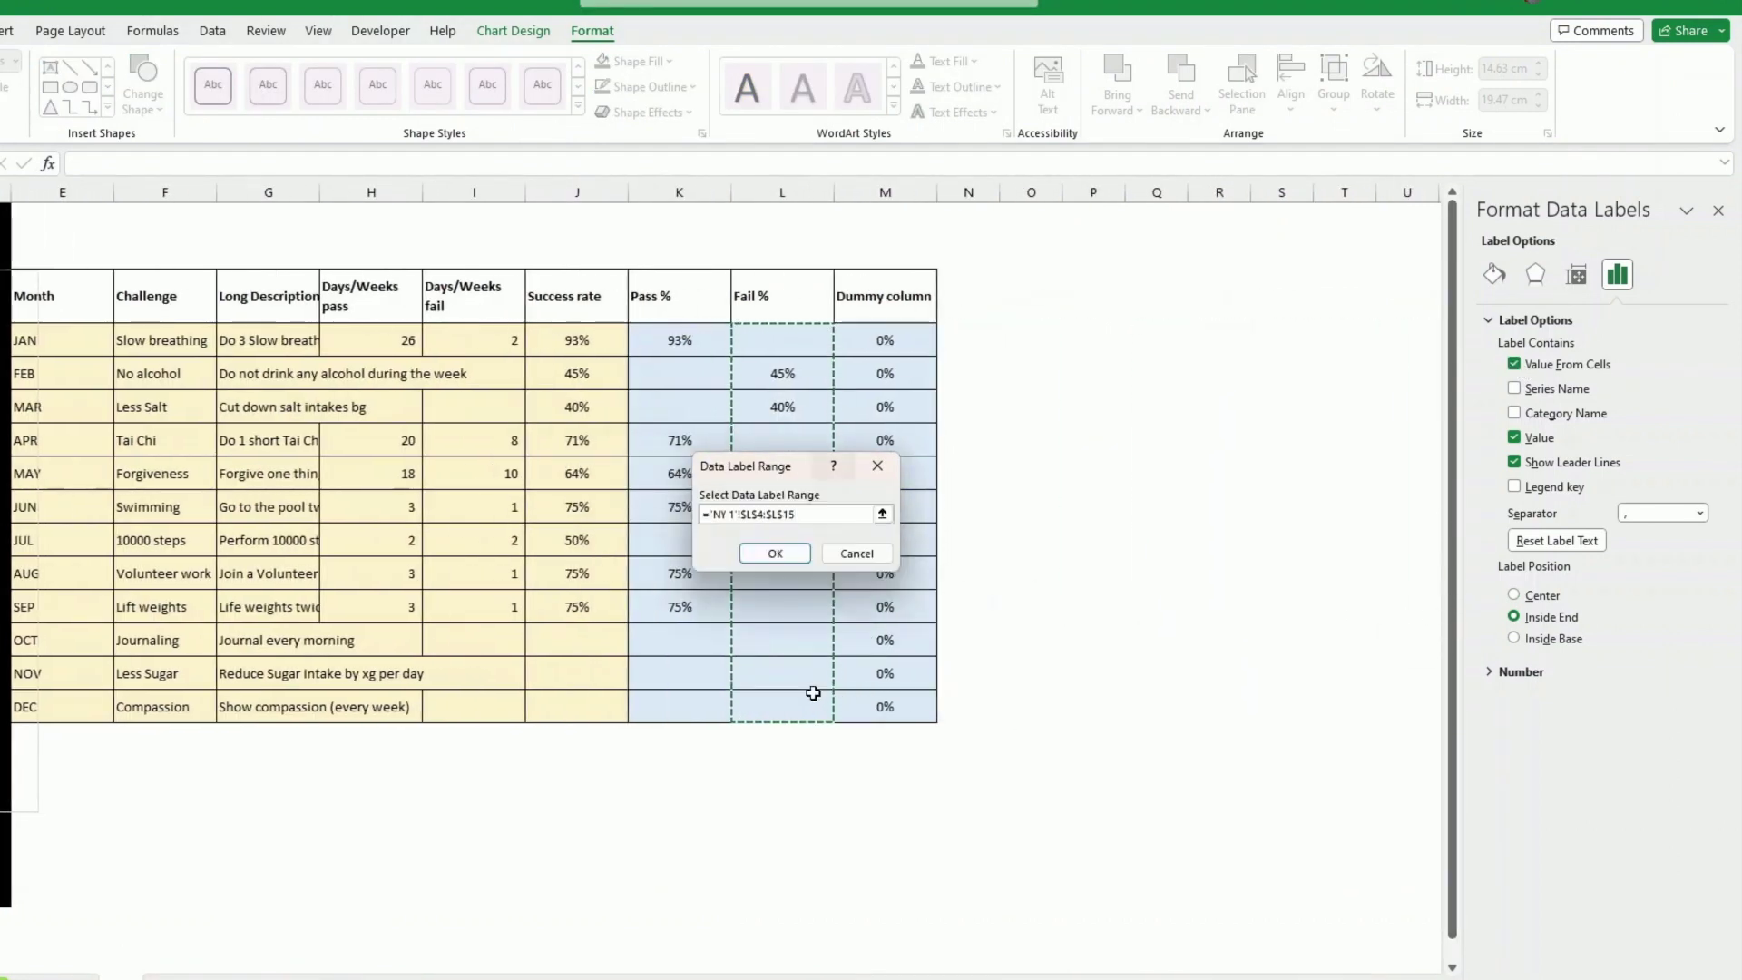
left_click(779, 550)
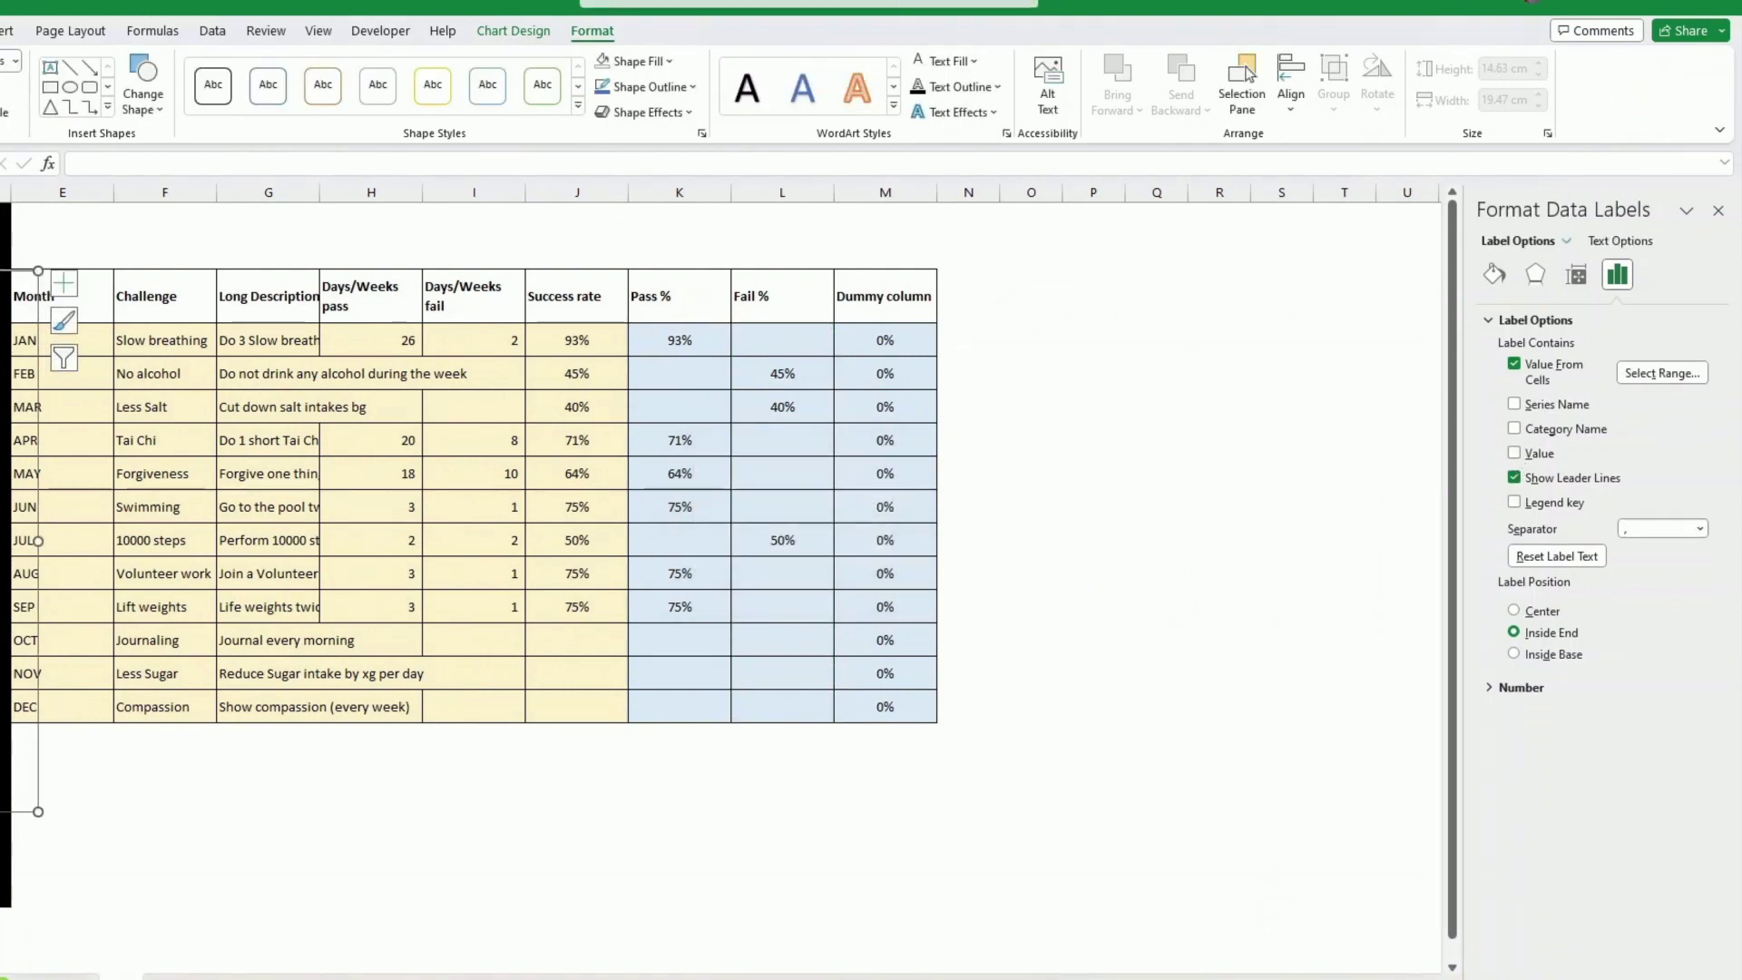
scroll(1060, 972, "left", 5)
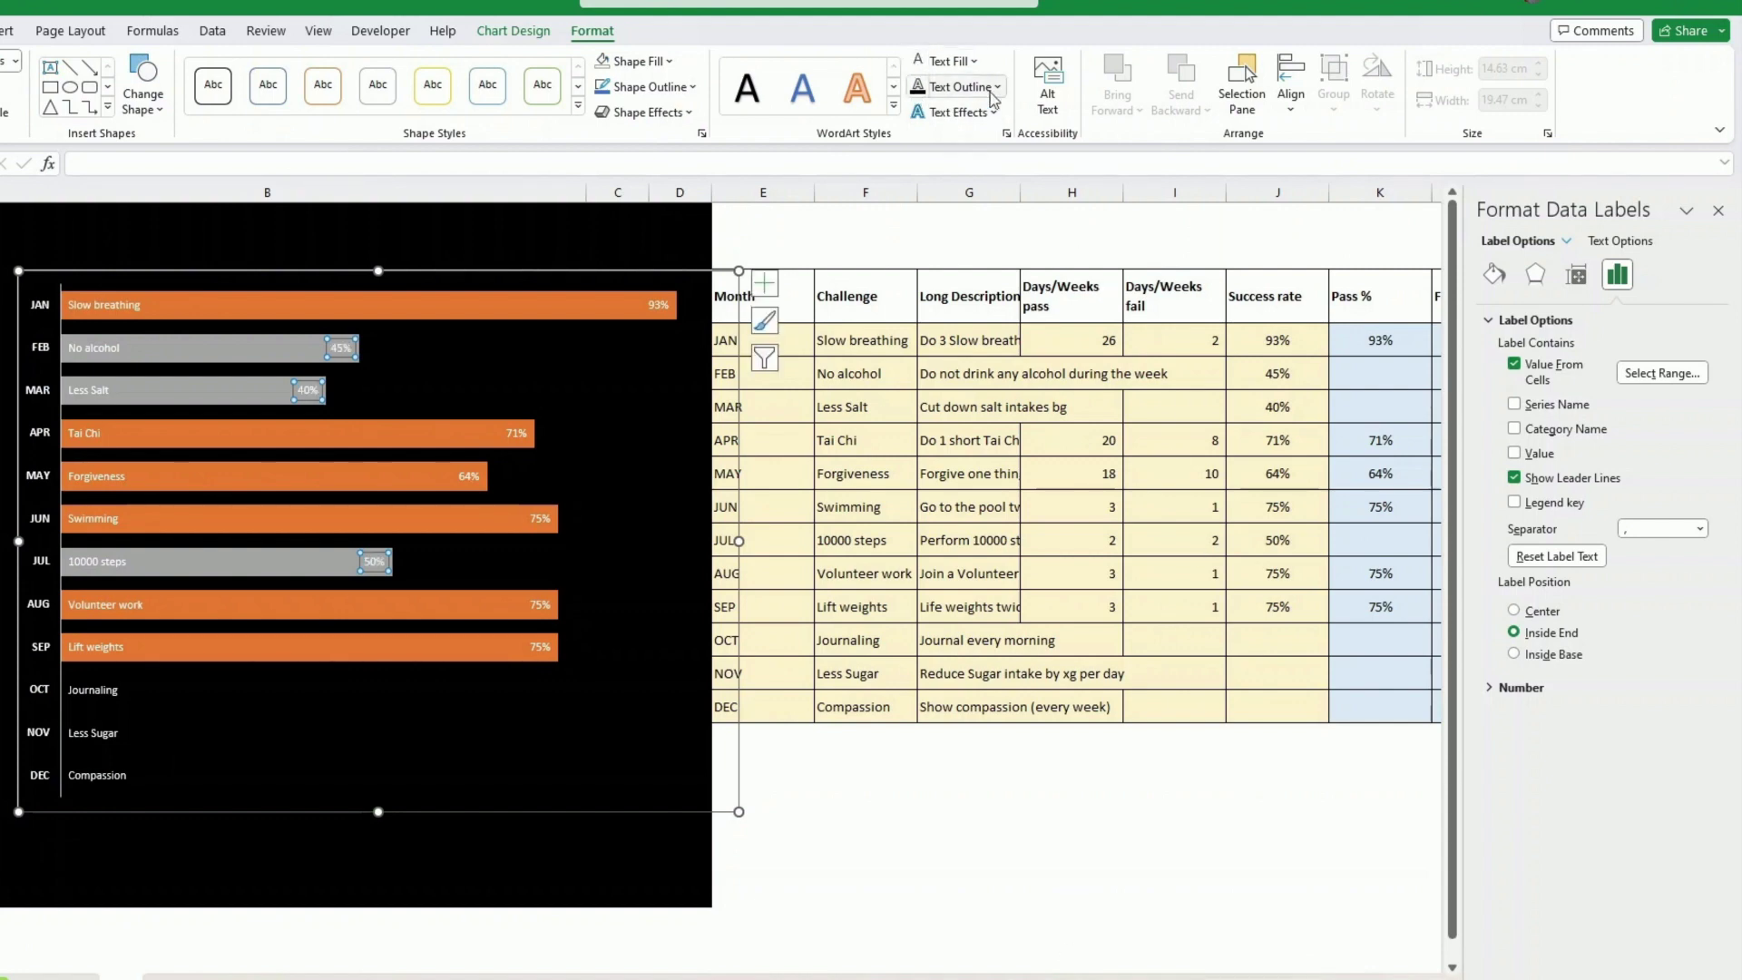
left_click(973, 370)
Step: Set the chart area's shape outline to No Outline
left_click(495, 270)
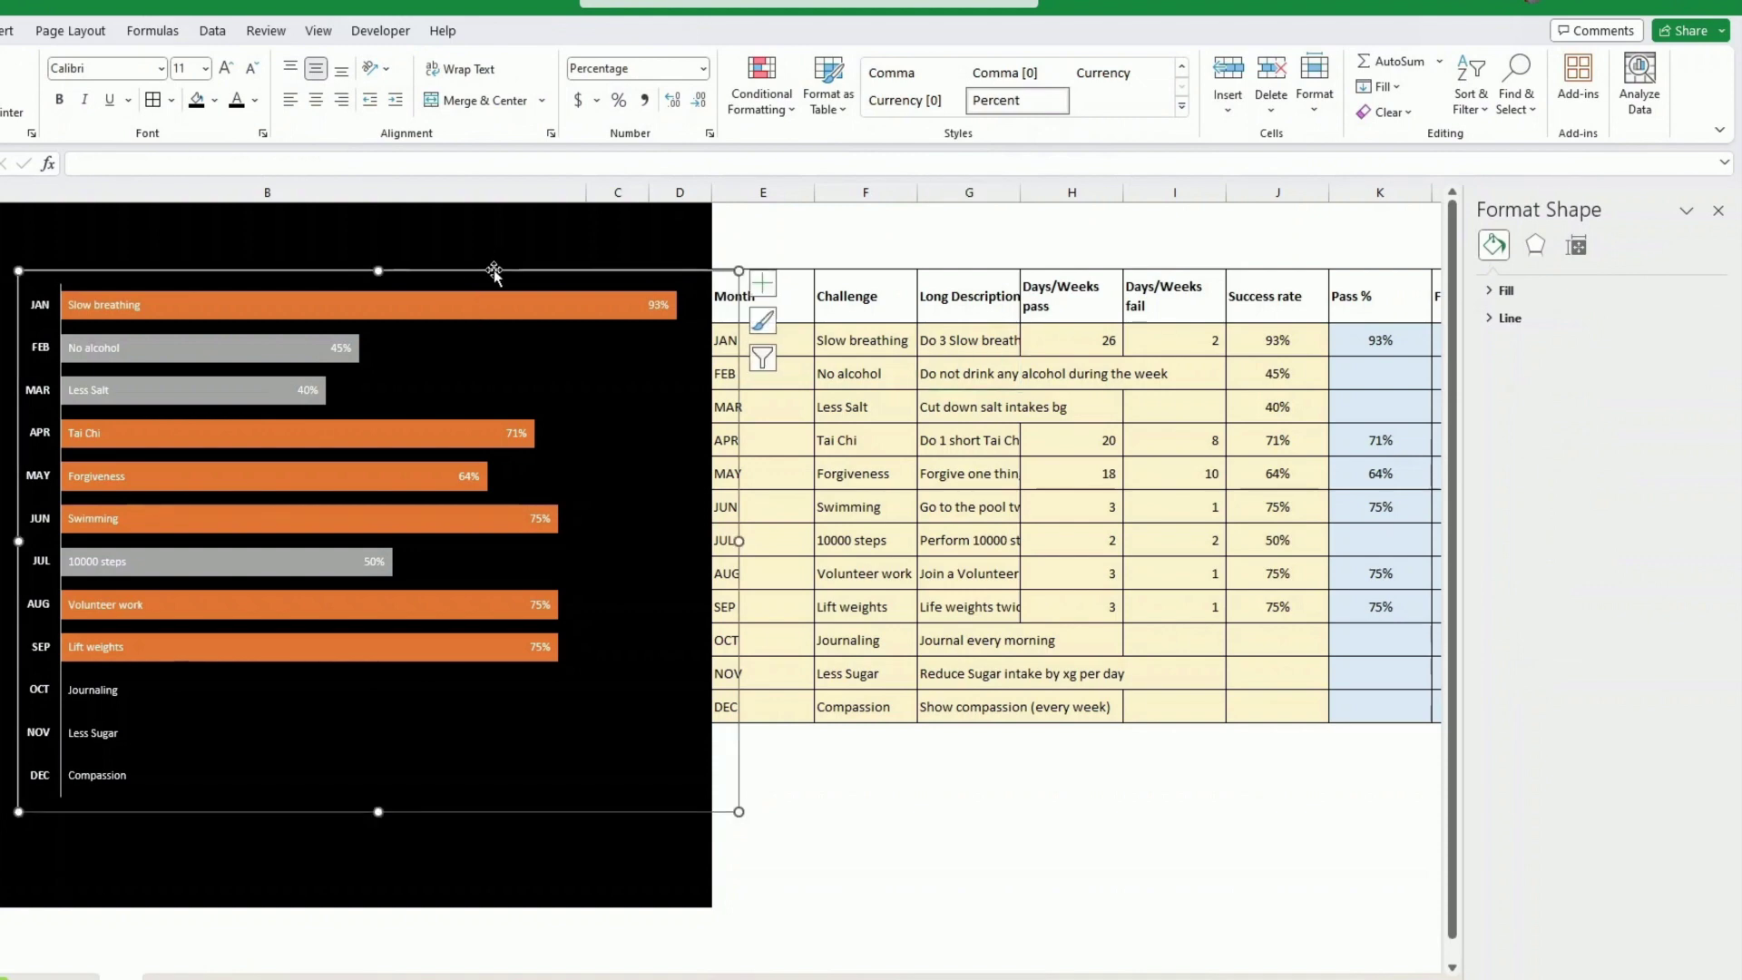
left_click(693, 88)
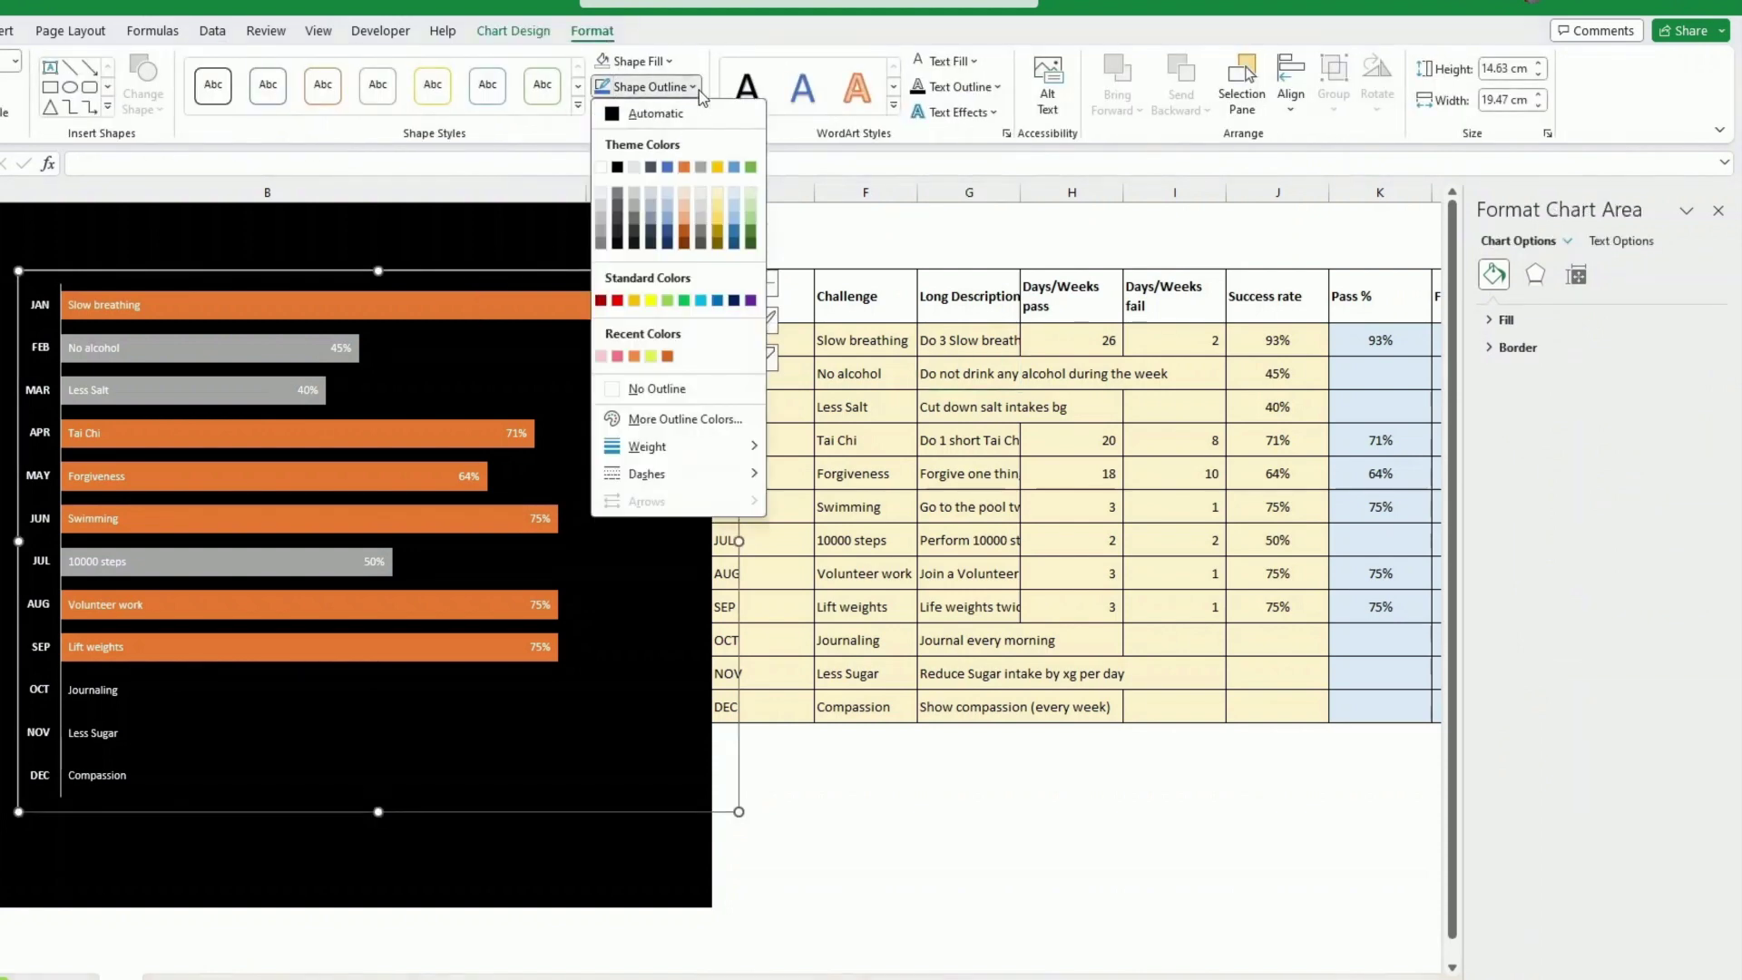
left_click(651, 391)
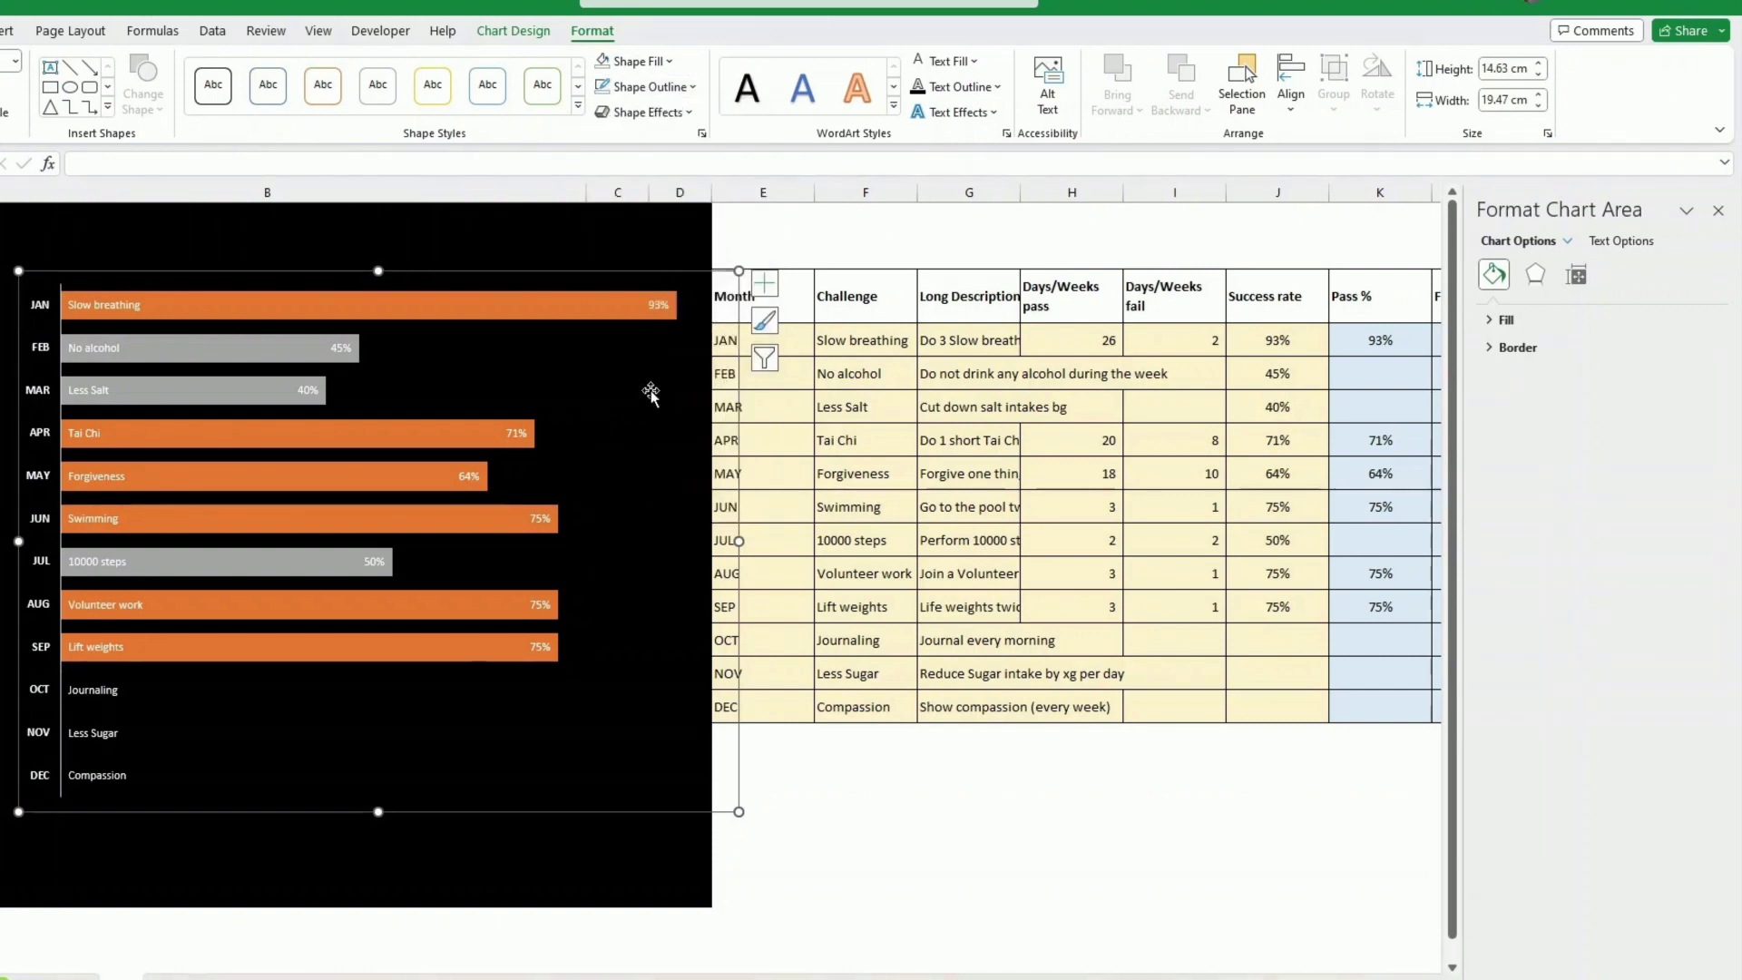
Step: Fill the Pass series bars with theme blue and apply a dark-variation linear gradient that darkens toward the bar ends
left_click(559, 310)
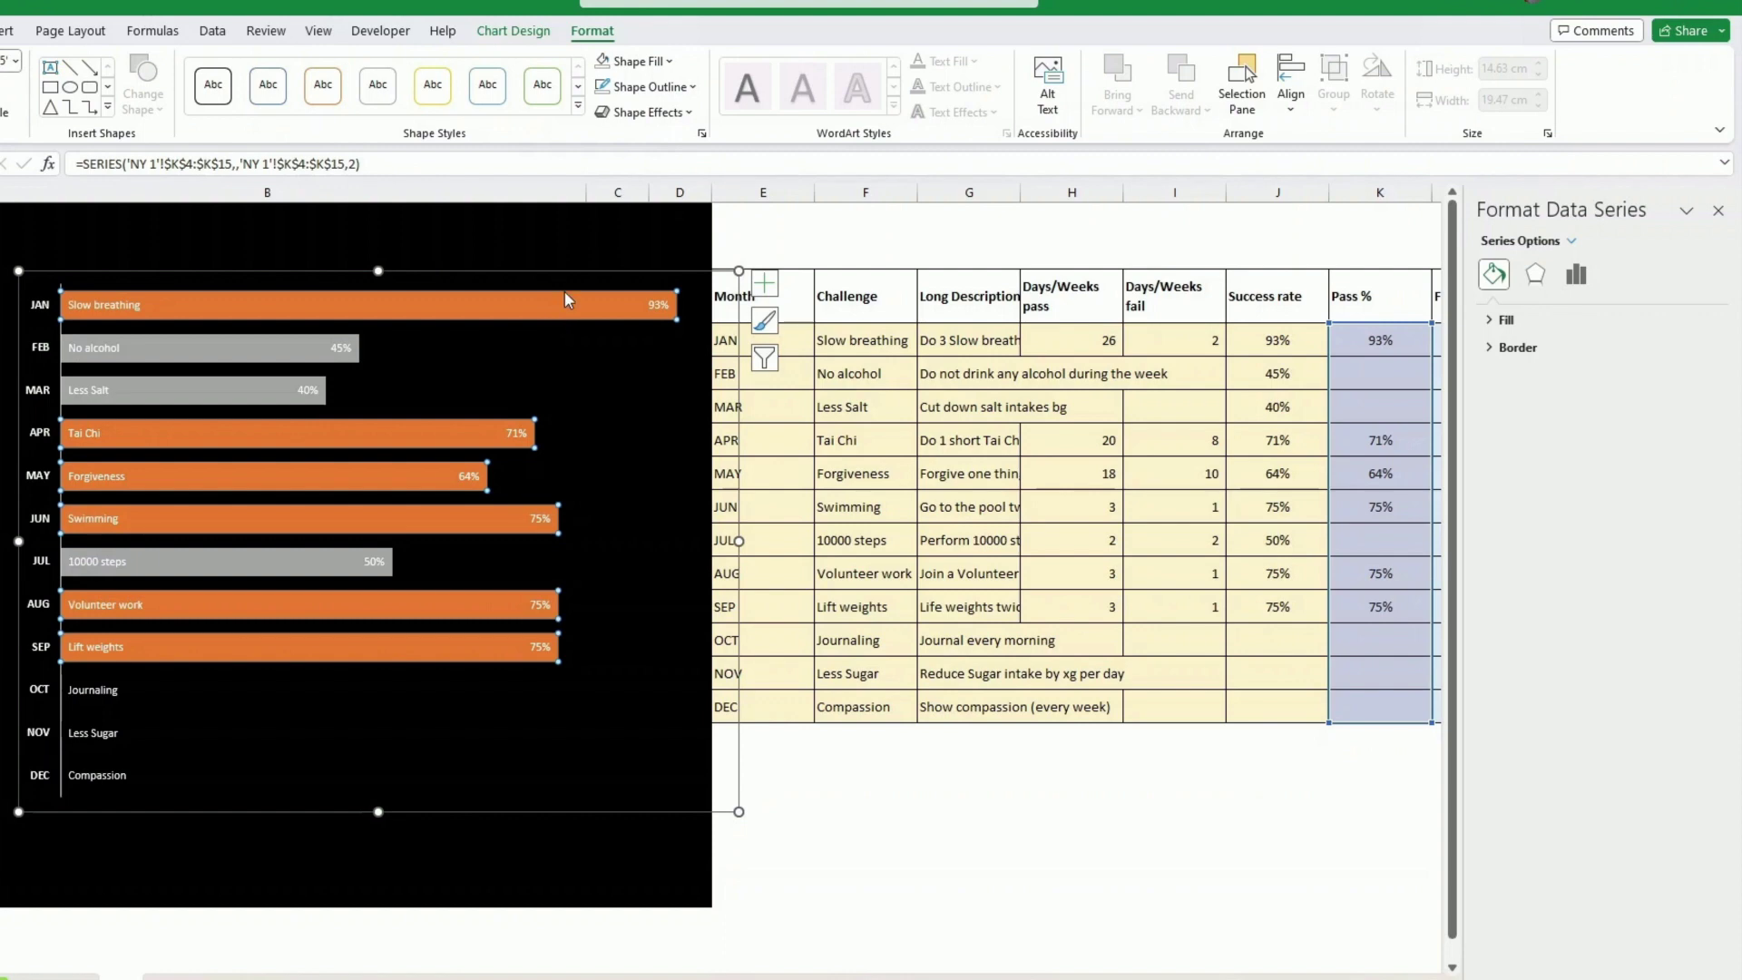
left_click(671, 62)
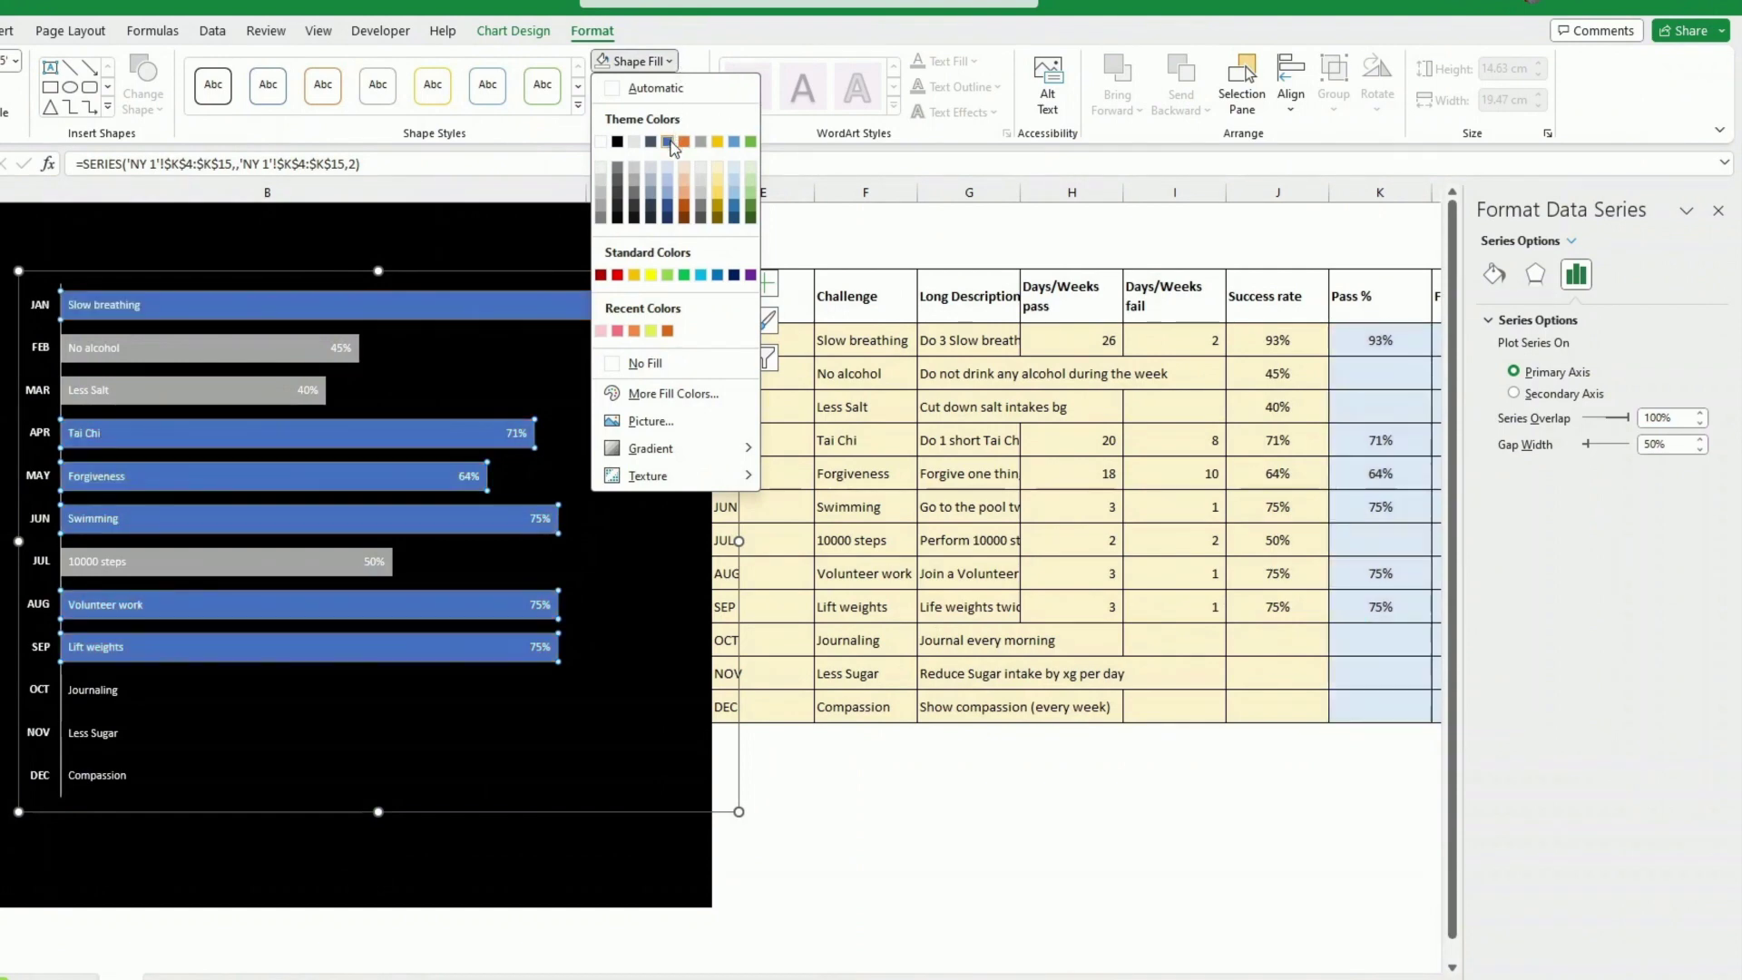
left_click(669, 143)
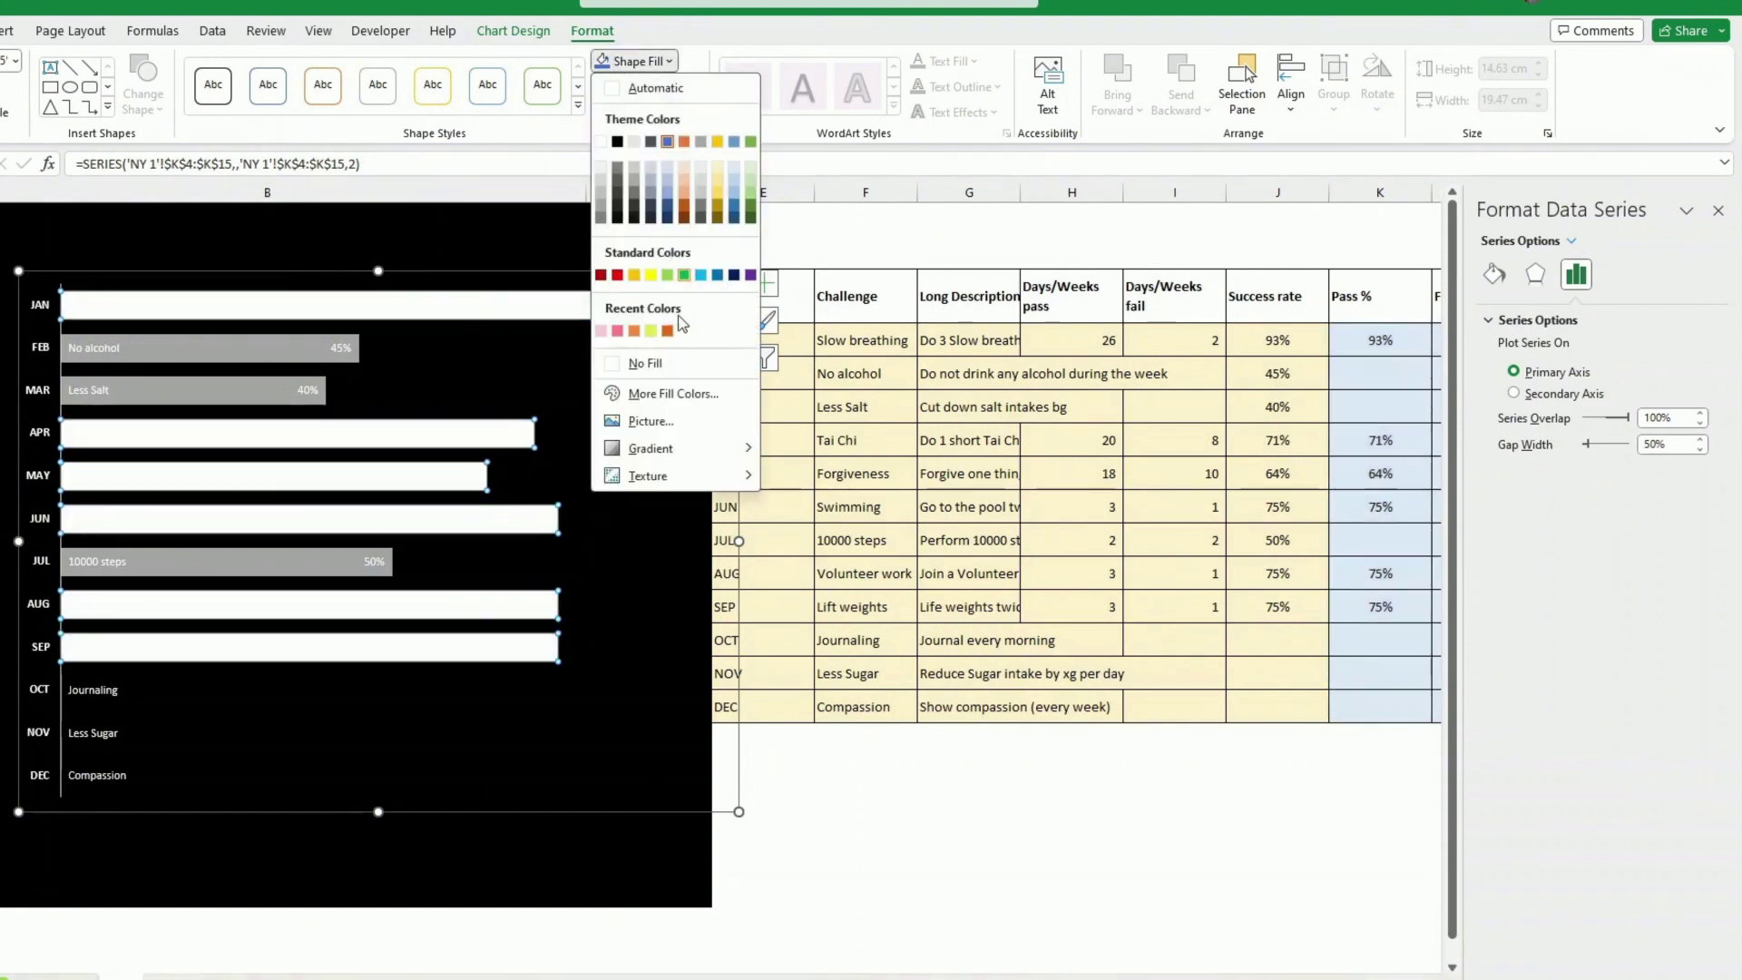
mouse_move(654, 448)
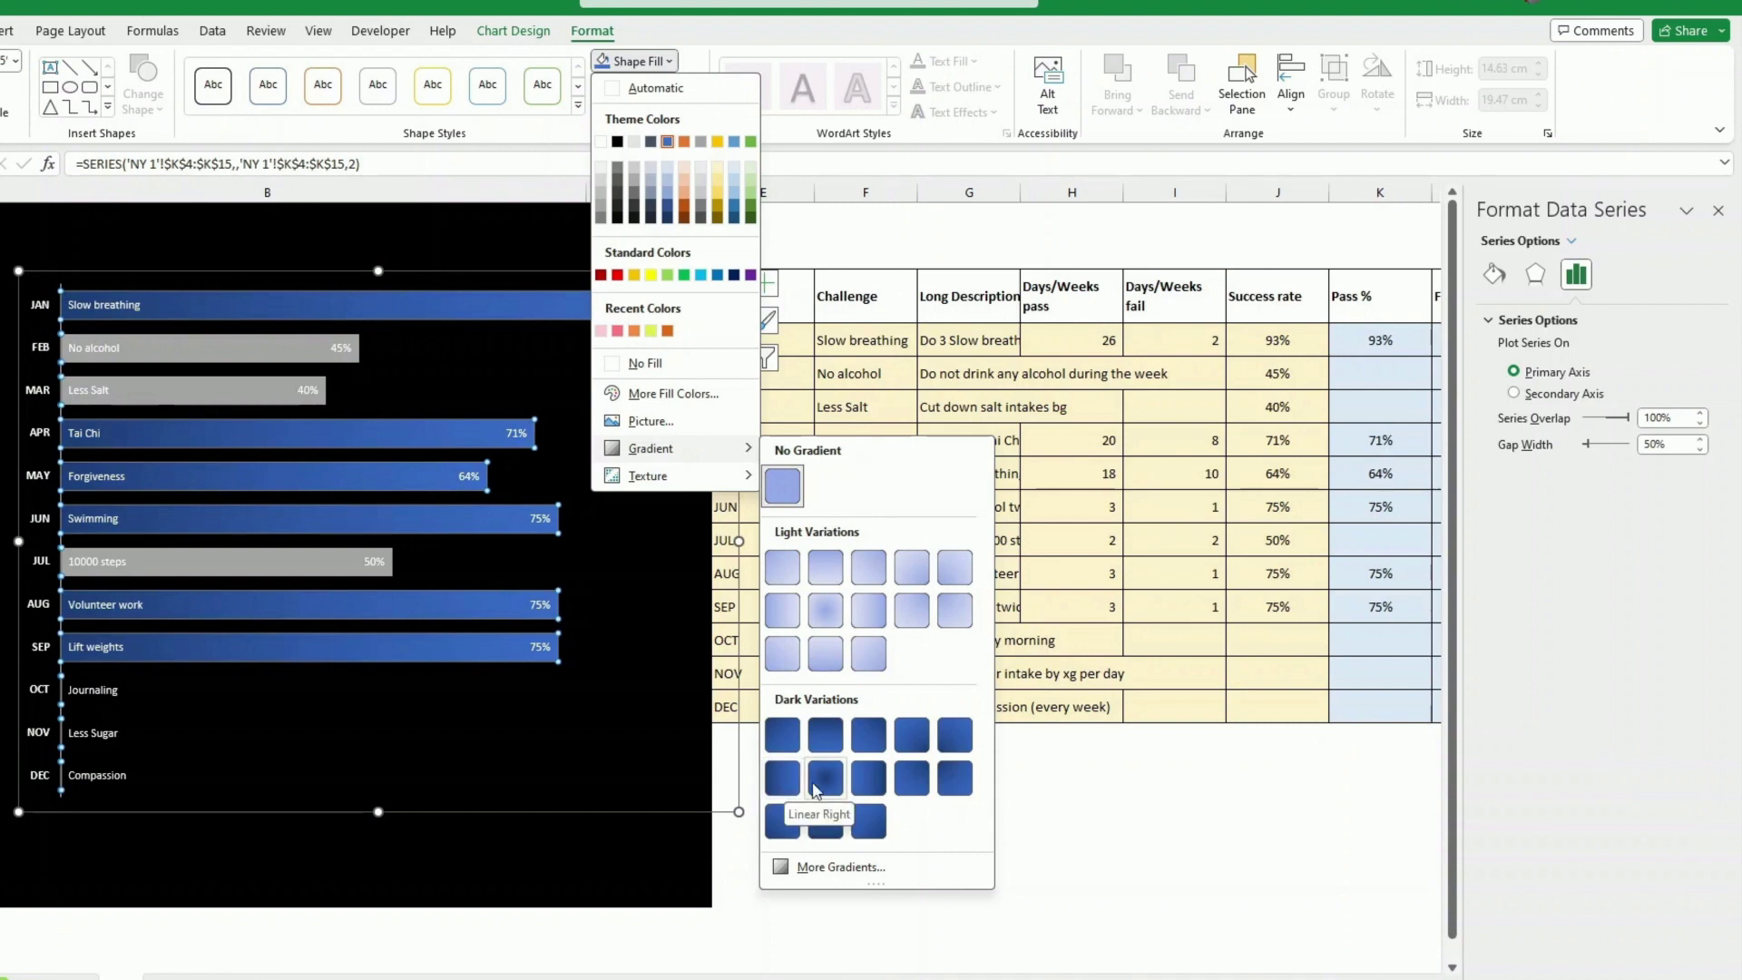
left_click(869, 780)
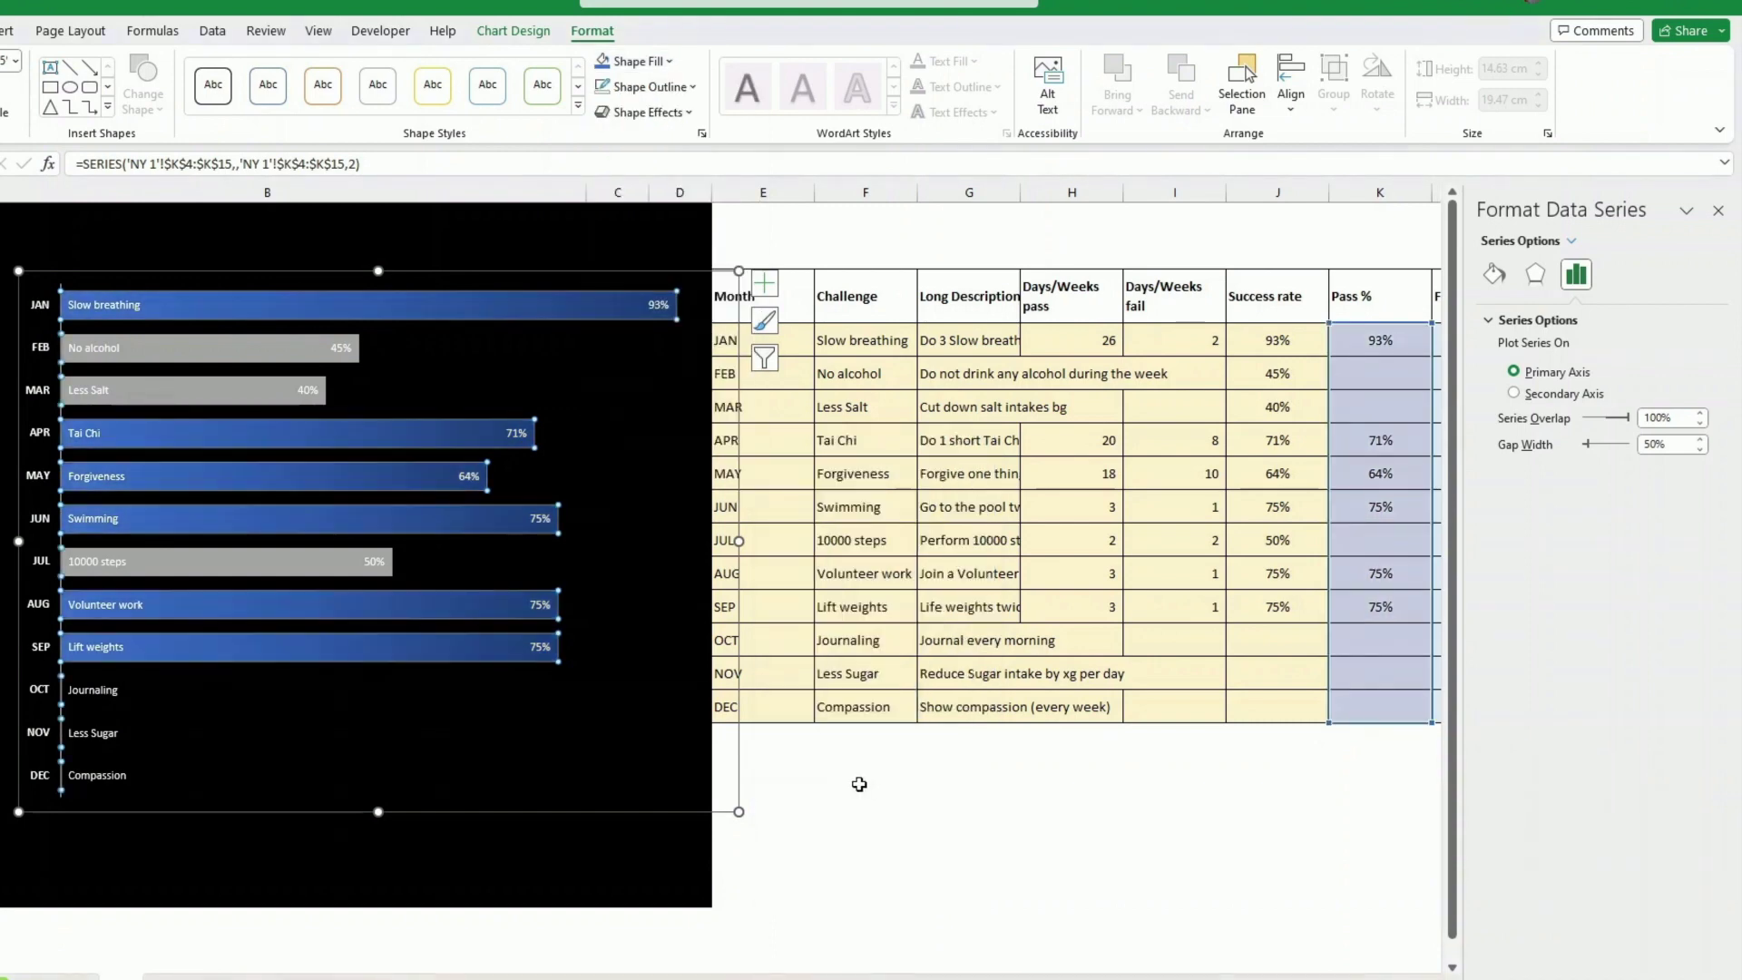
Step: Fill the Fail series bars with standard dark red and apply the matching dark-variation linear gradient
left_click(304, 356)
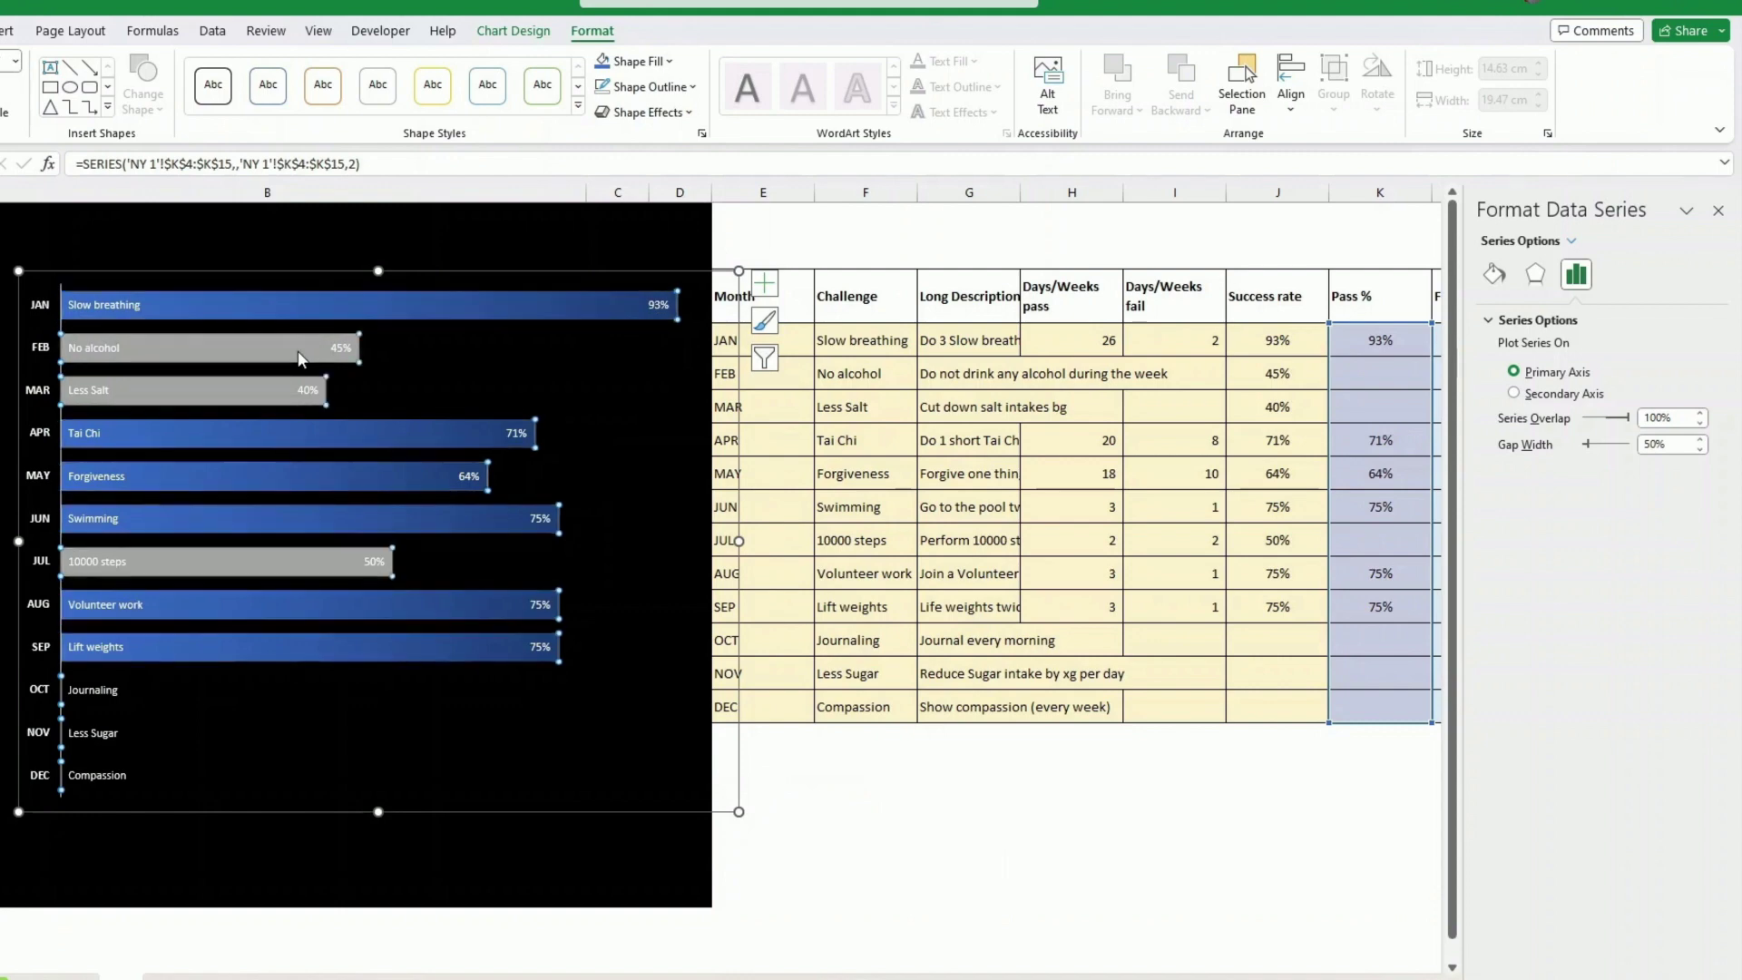
left_click(669, 62)
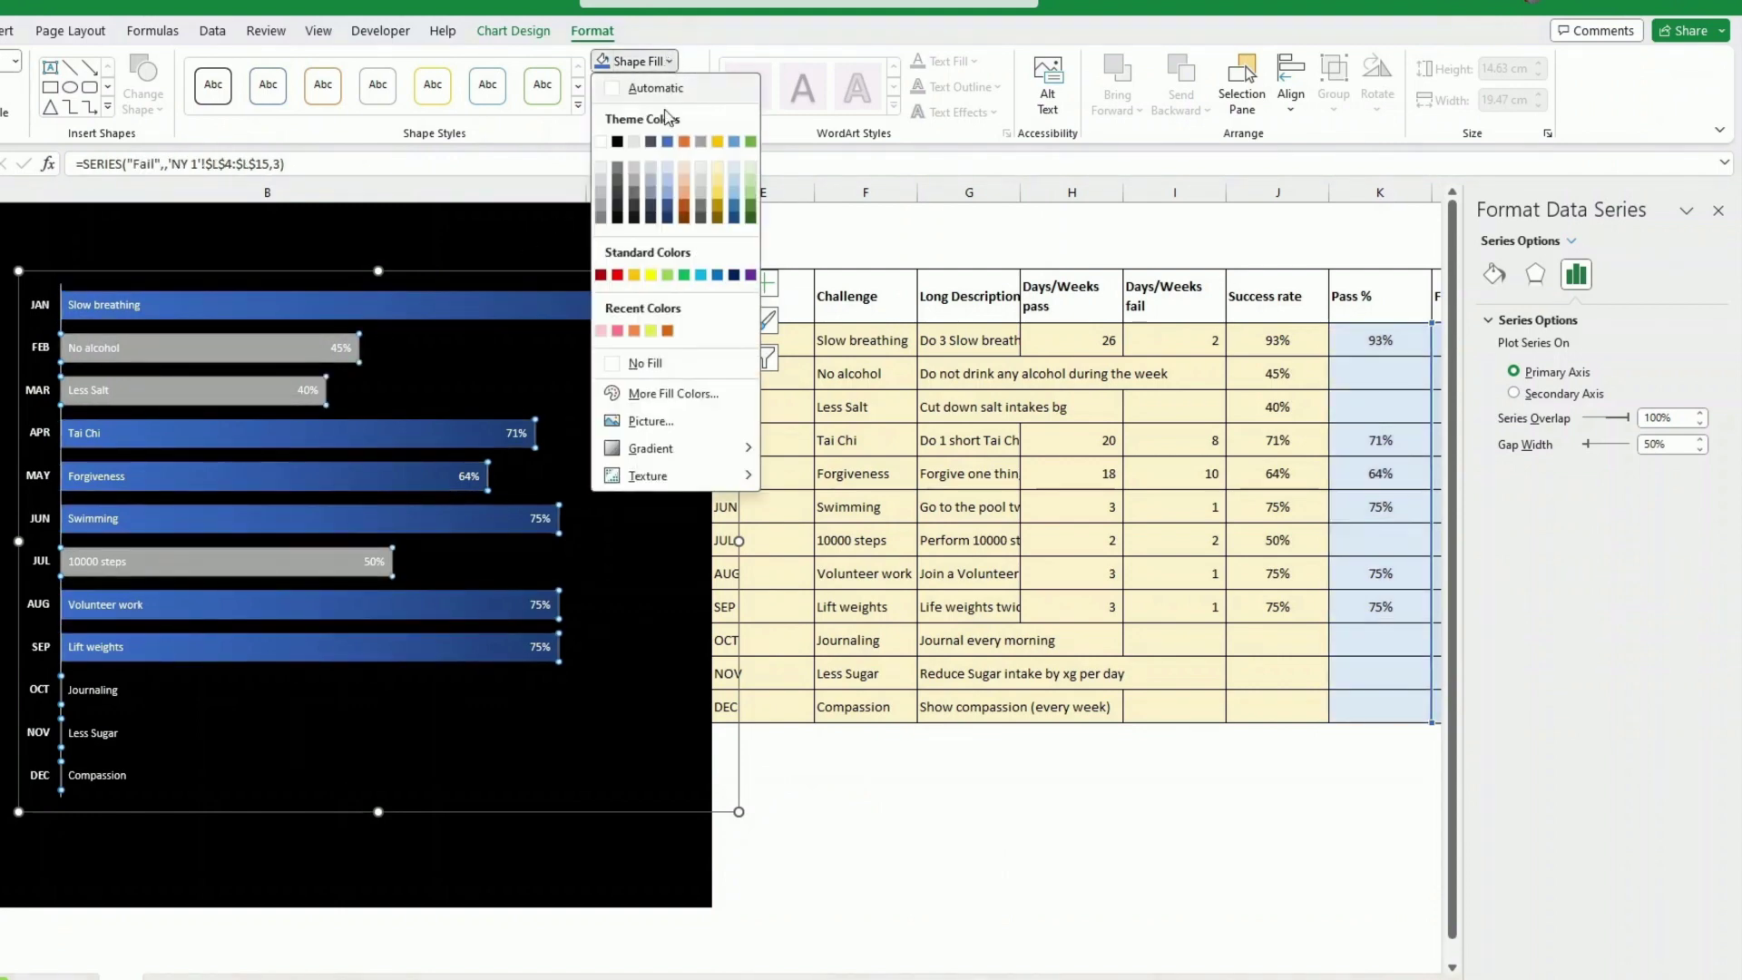
left_click(602, 276)
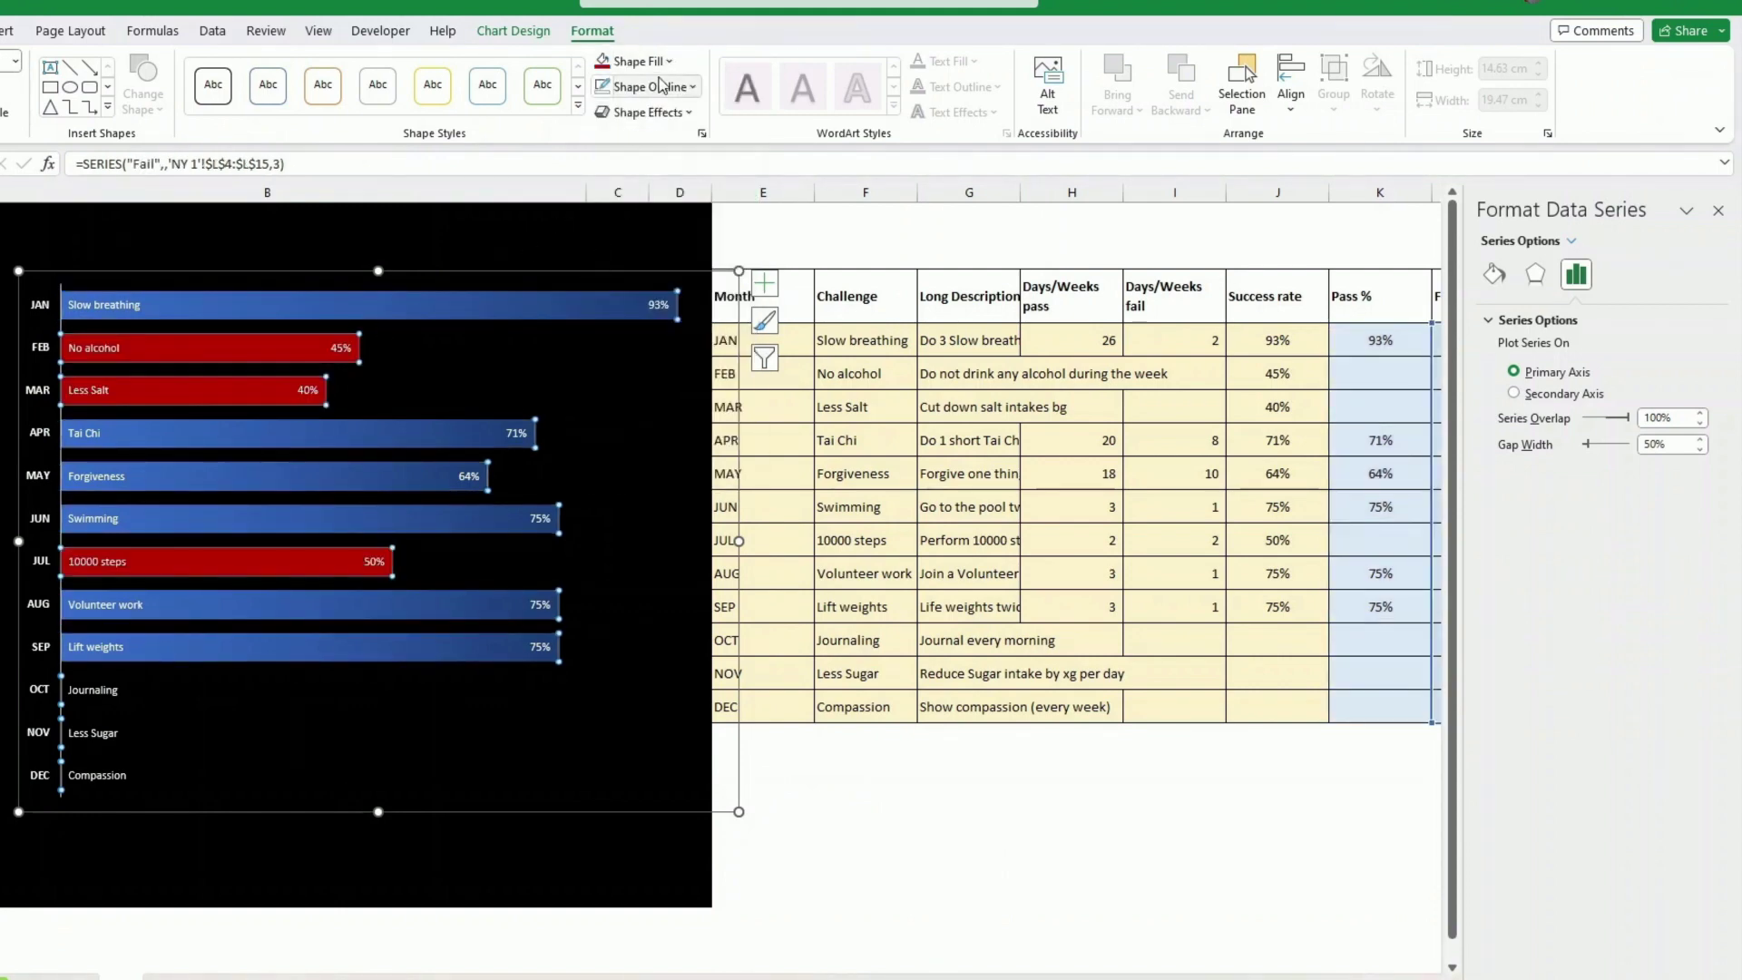
left_click(669, 61)
mouse_move(675, 453)
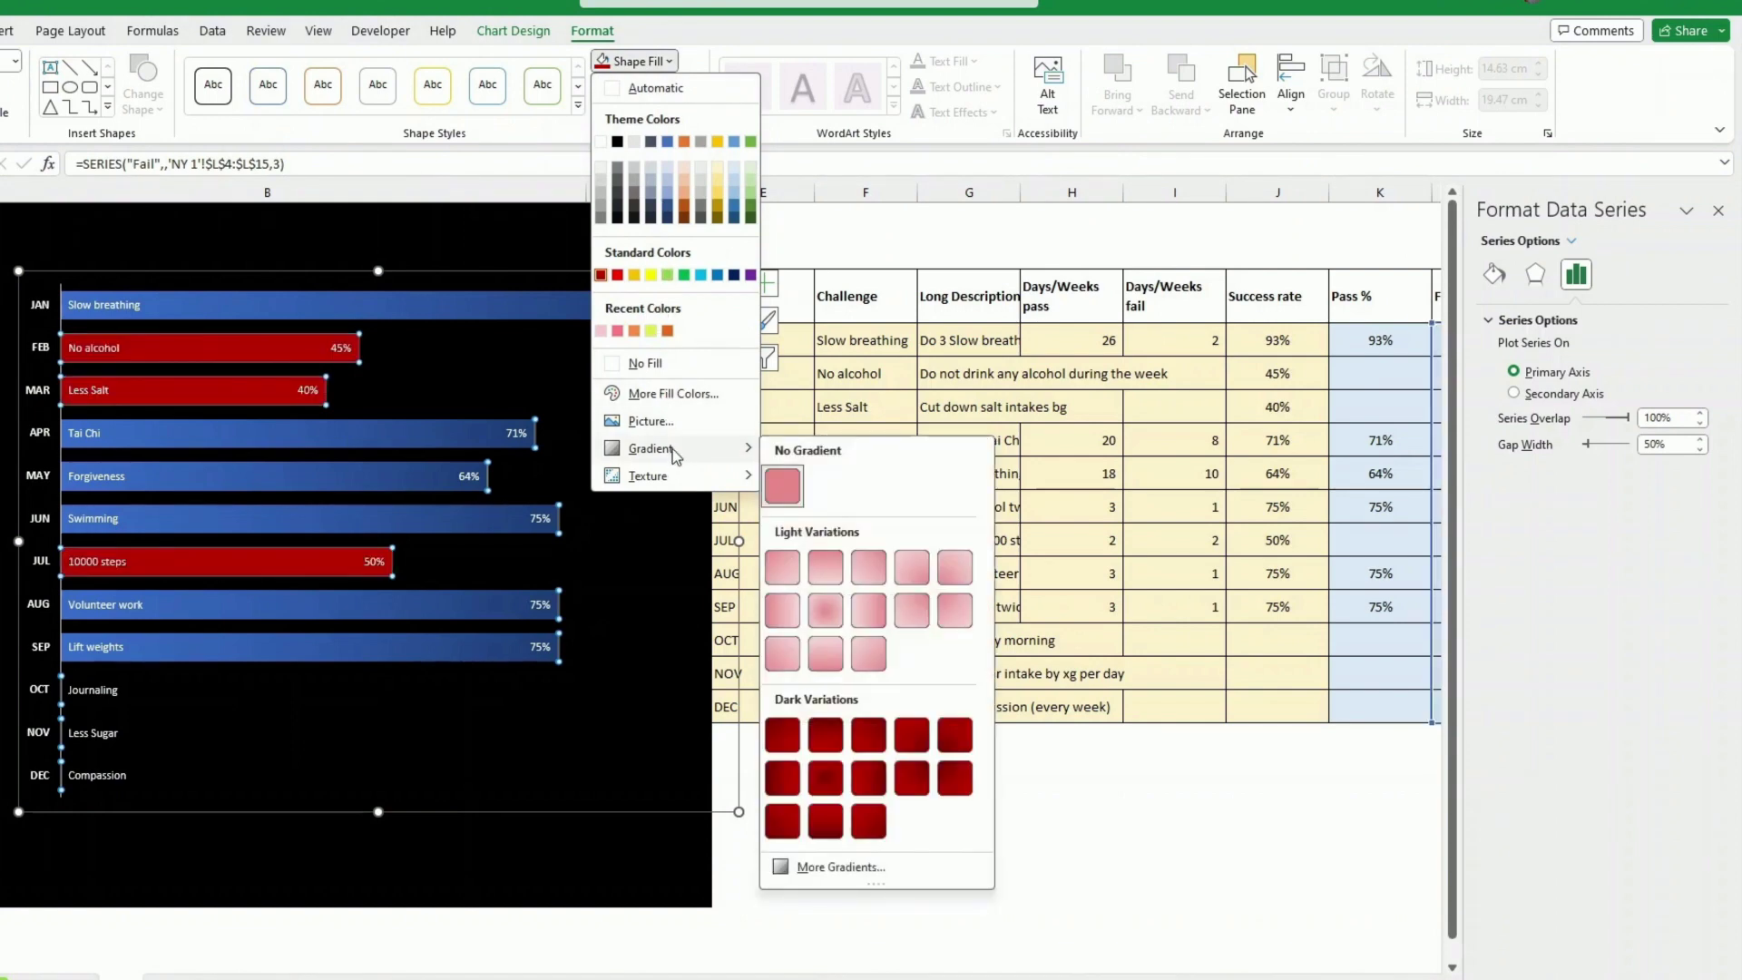
left_click(867, 781)
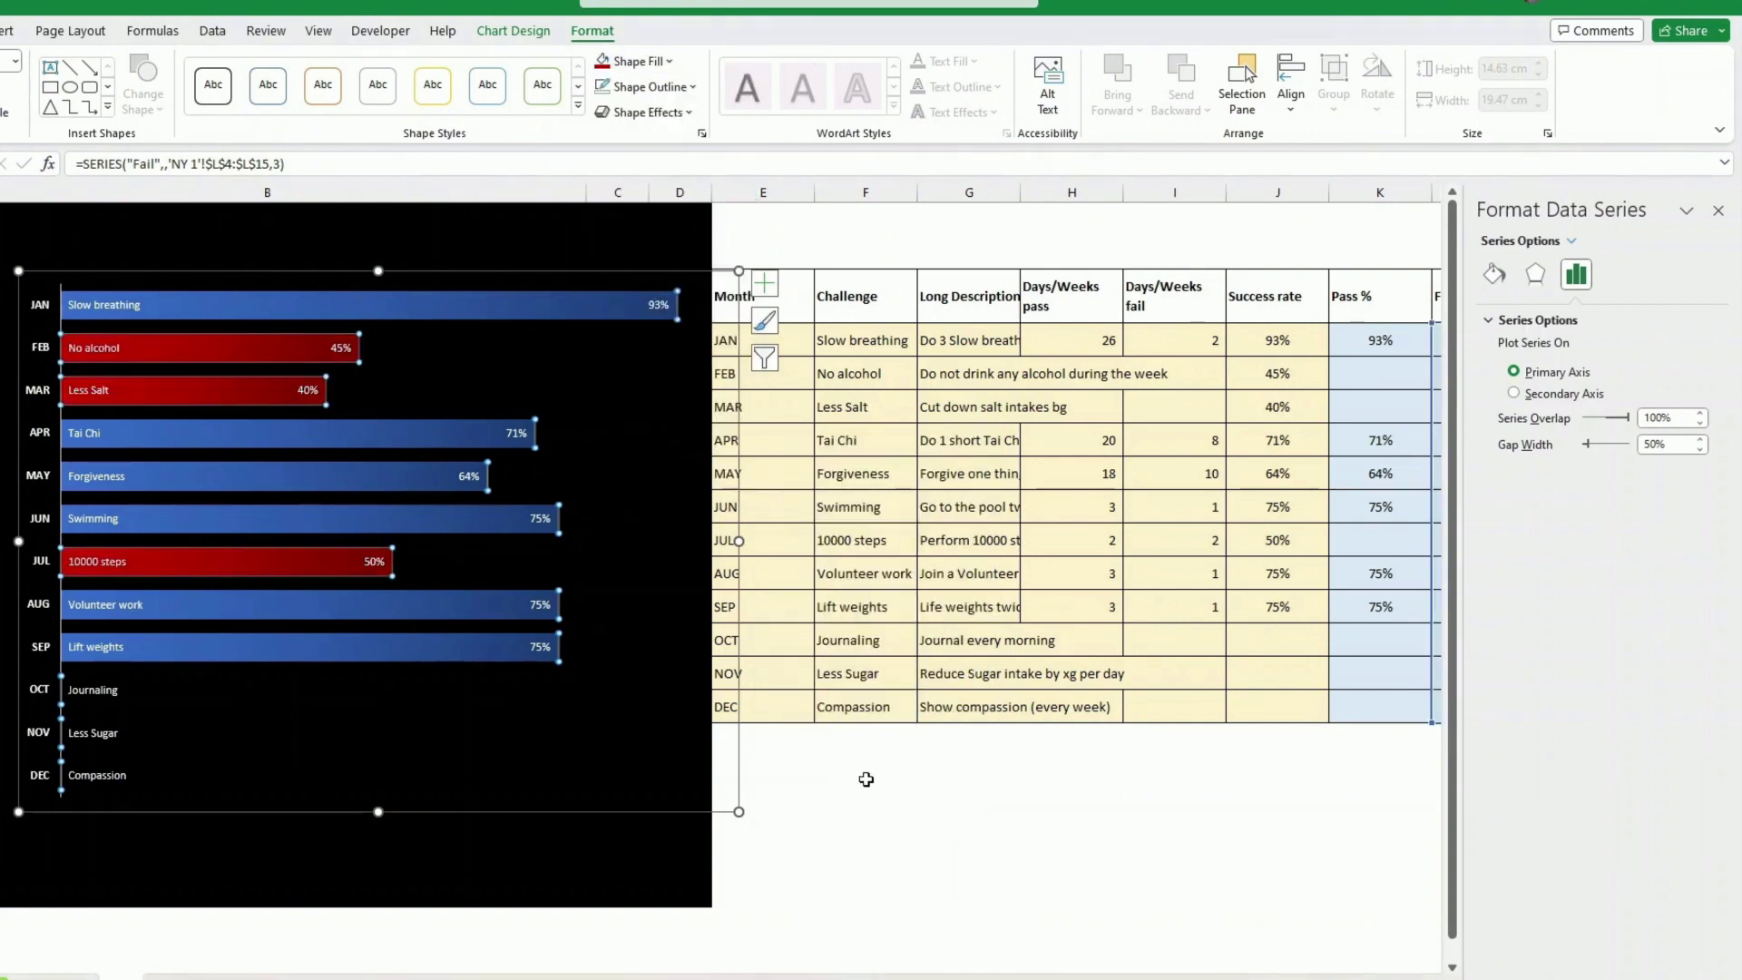
Step: Reposition the chart on the black background and widen column D to give it more room
left_click(864, 773)
left_click(615, 777)
left_click_drag(615, 778, 552, 789)
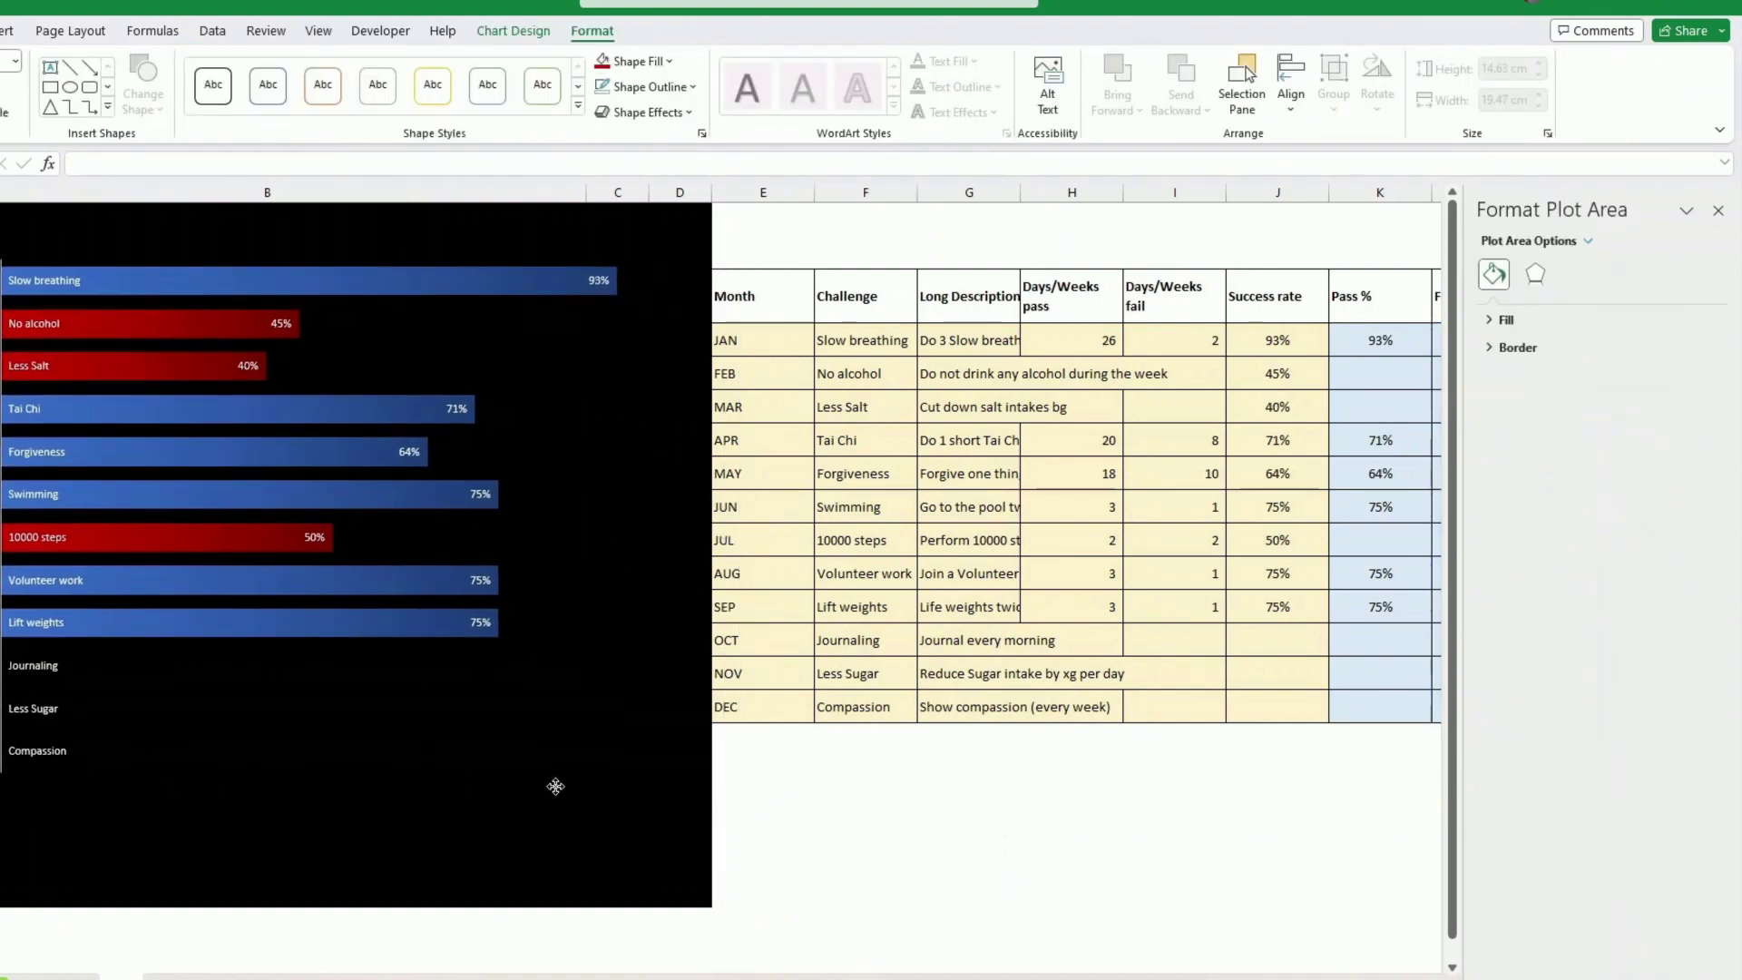
left_click(635, 222)
scroll(626, 193, "right", 1)
left_click_drag(653, 193, 799, 192)
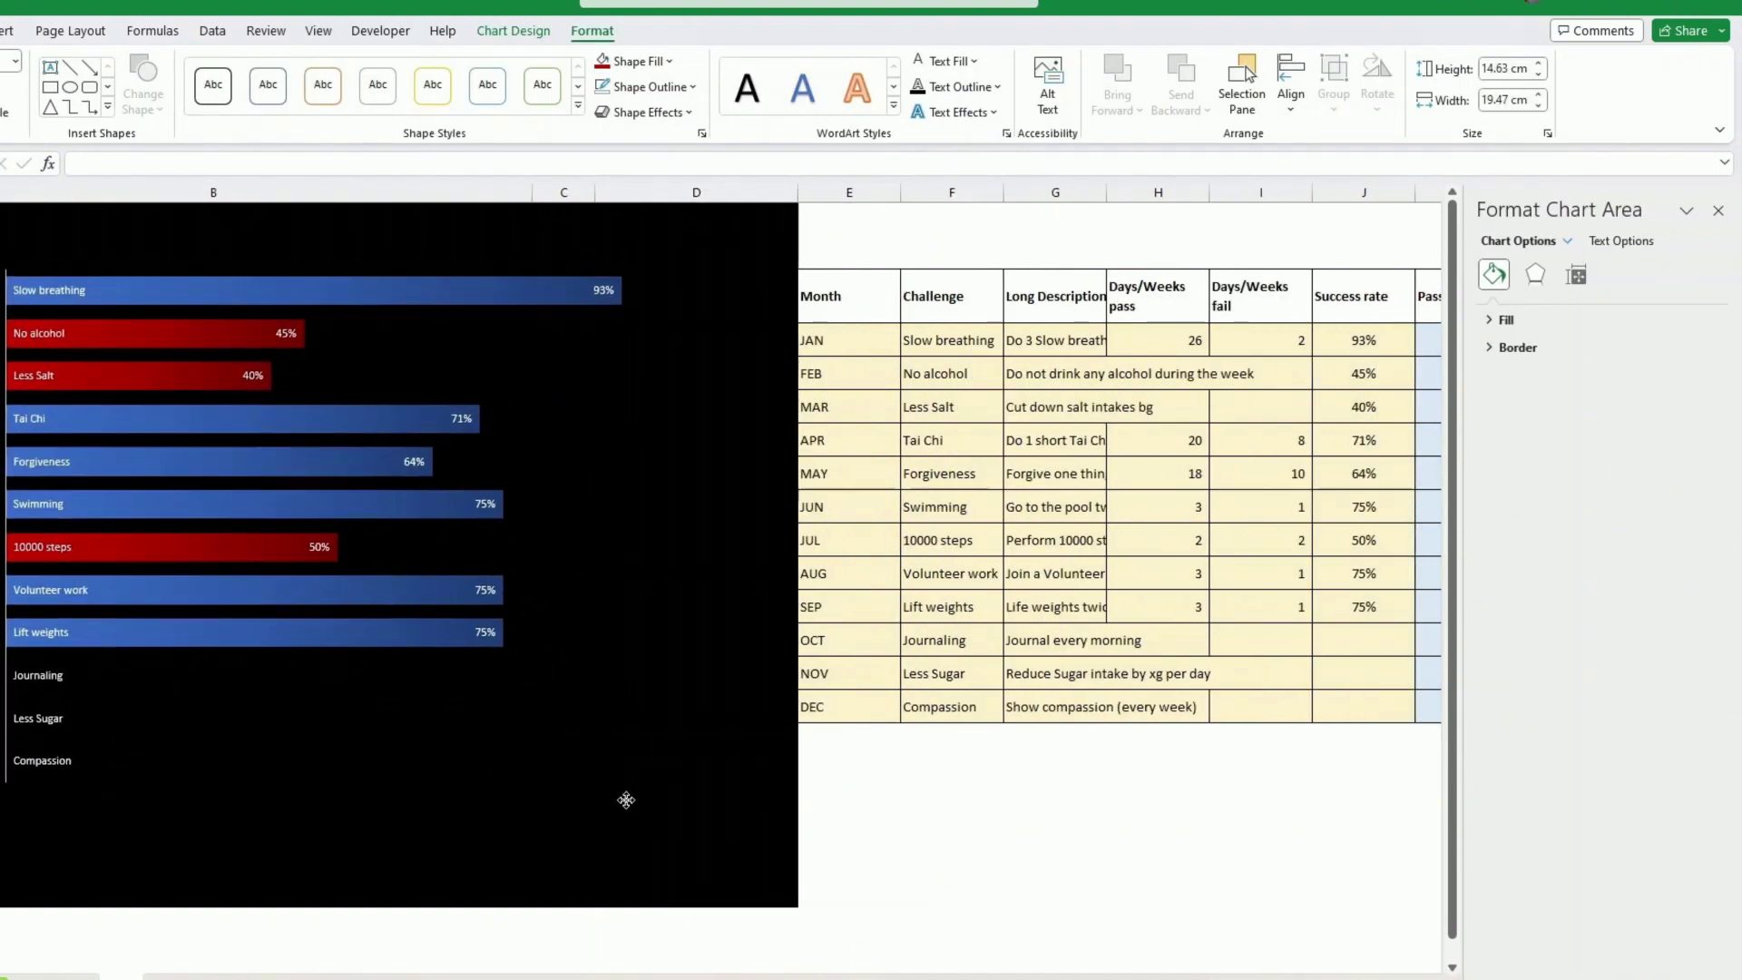
Step: Give the Pass series bars a light outline colour
left_click(618, 295)
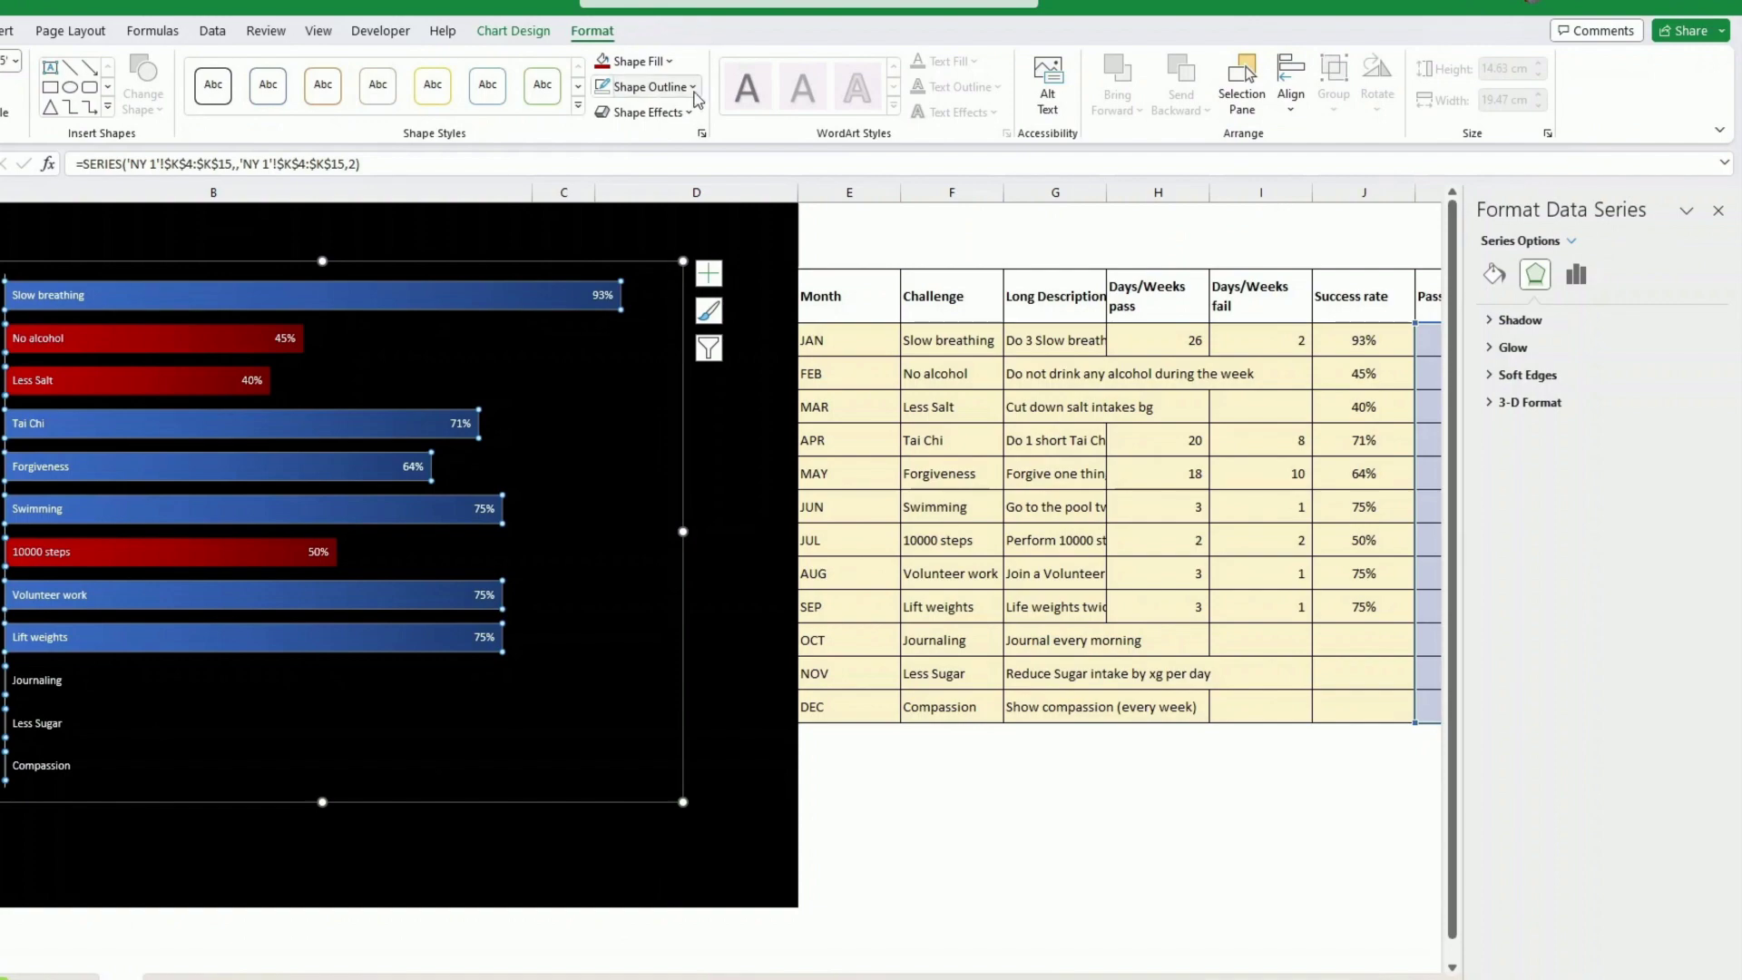
left_click(650, 86)
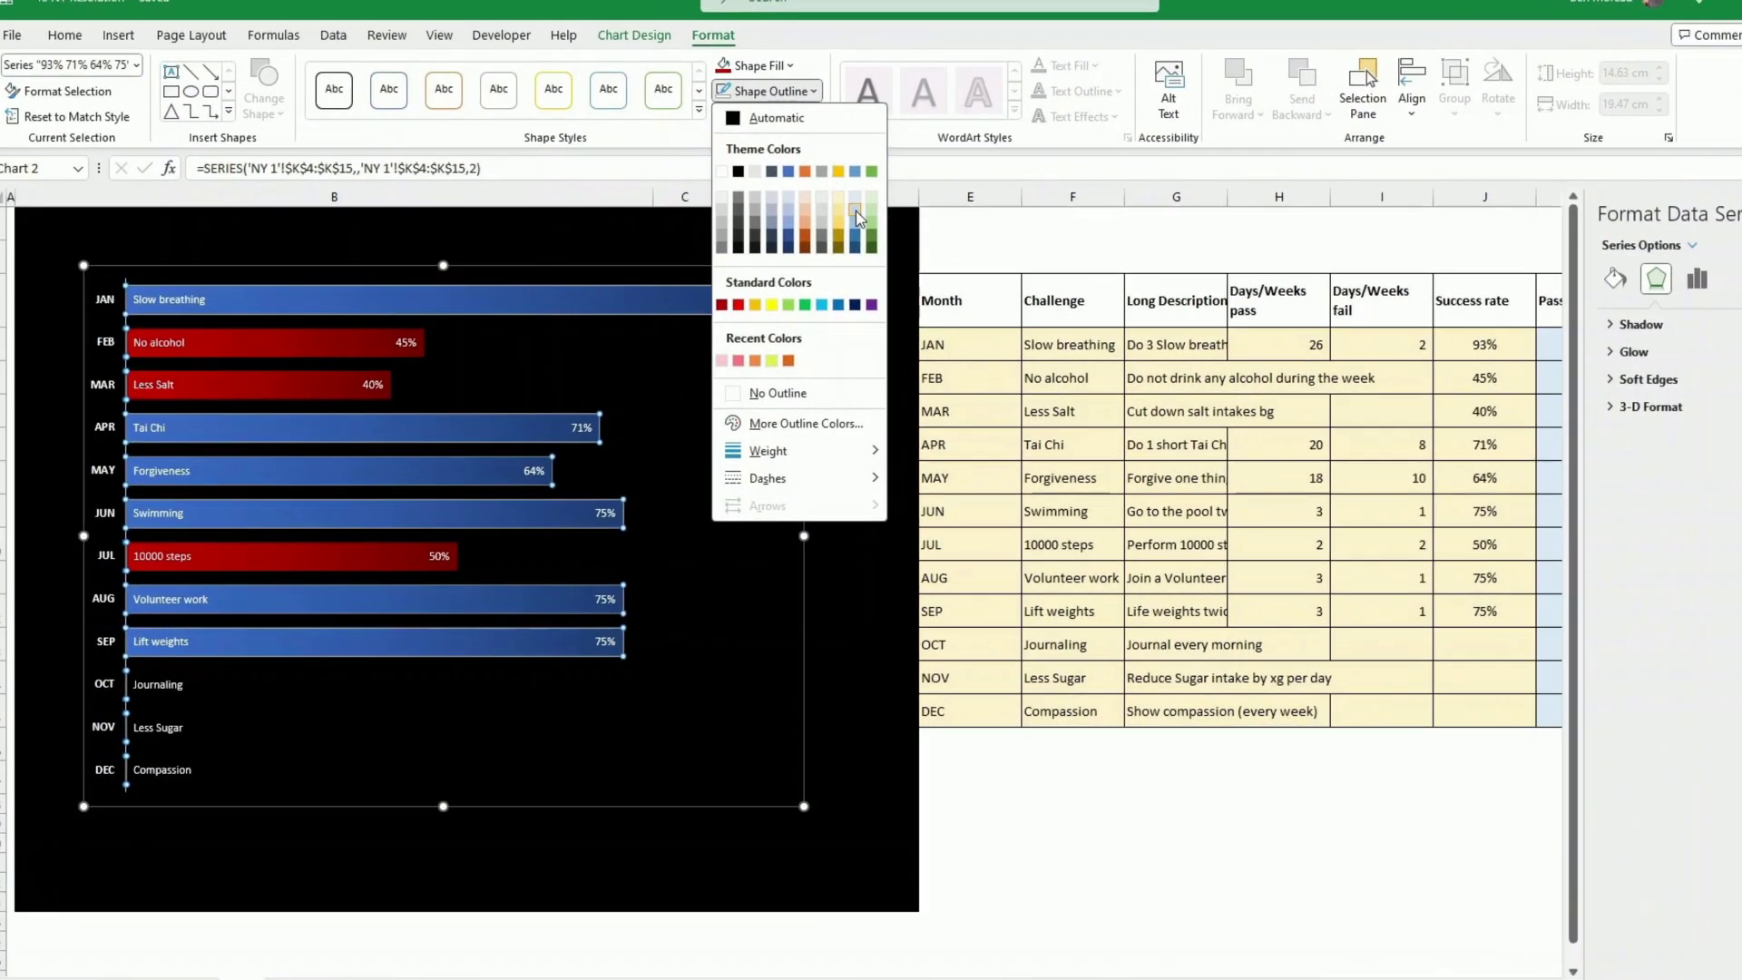
left_click(749, 245)
left_click(771, 513)
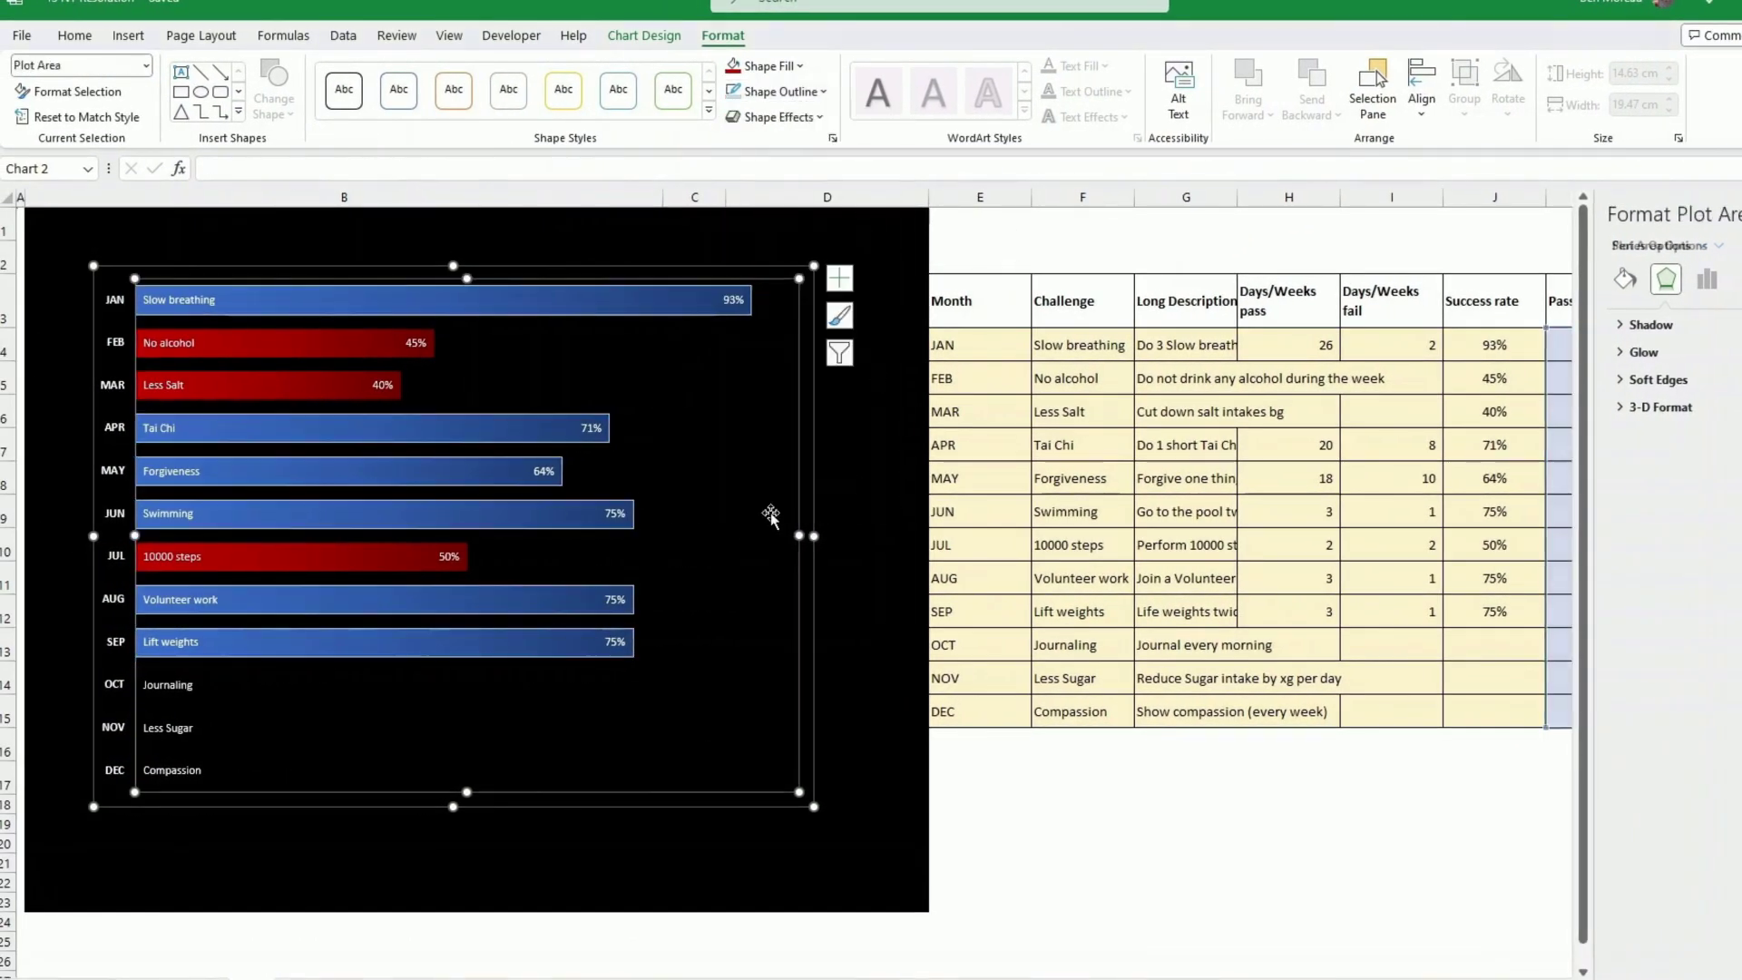
Step: Outline the Fail series bars in dark red, adjusting it to a lighter custom red through the outline colour picker
left_click(388, 352)
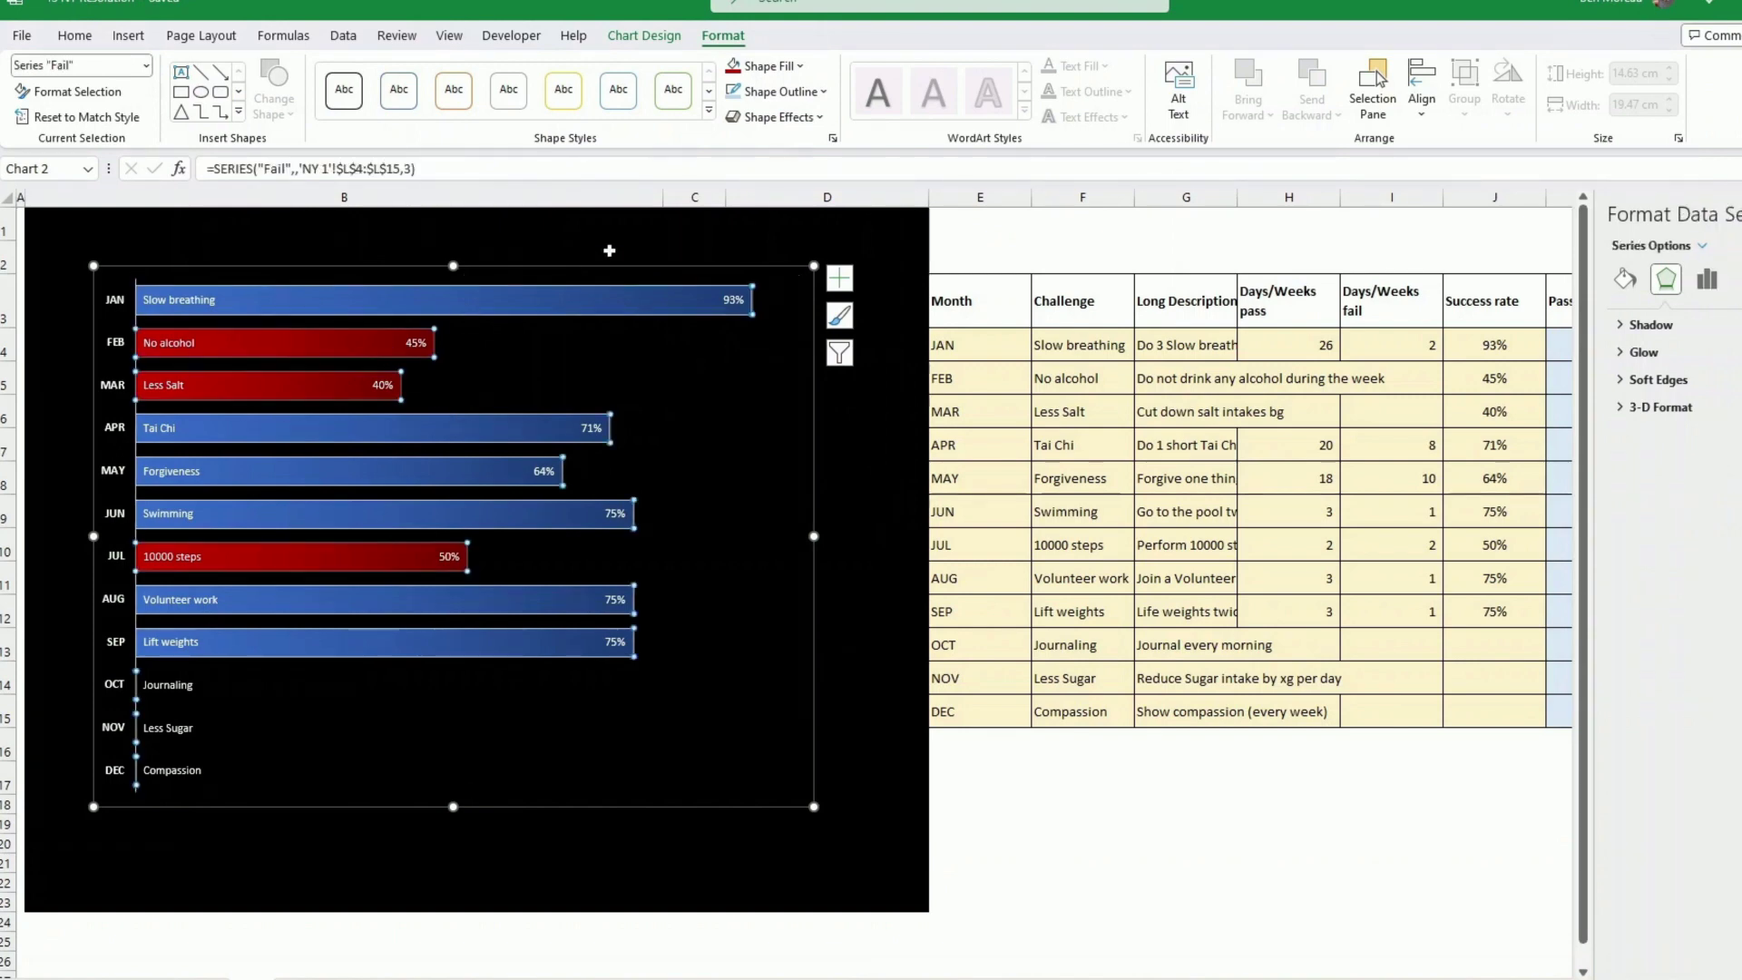
left_click(781, 91)
left_click(732, 306)
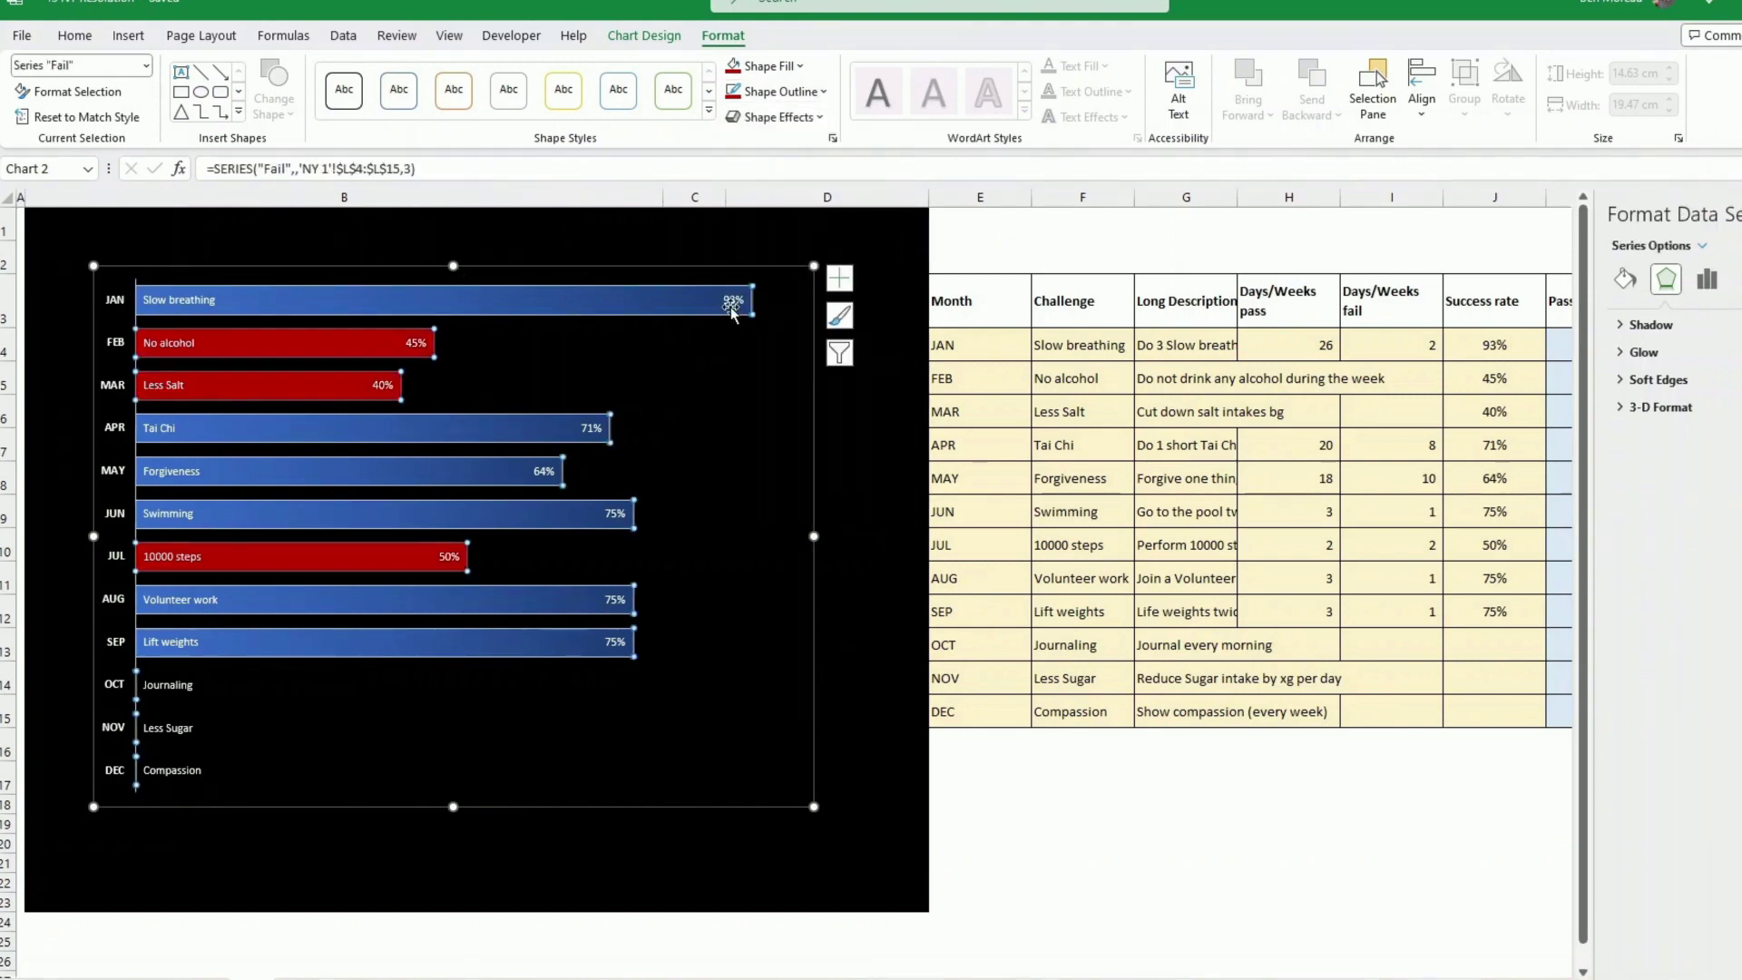
left_click(781, 92)
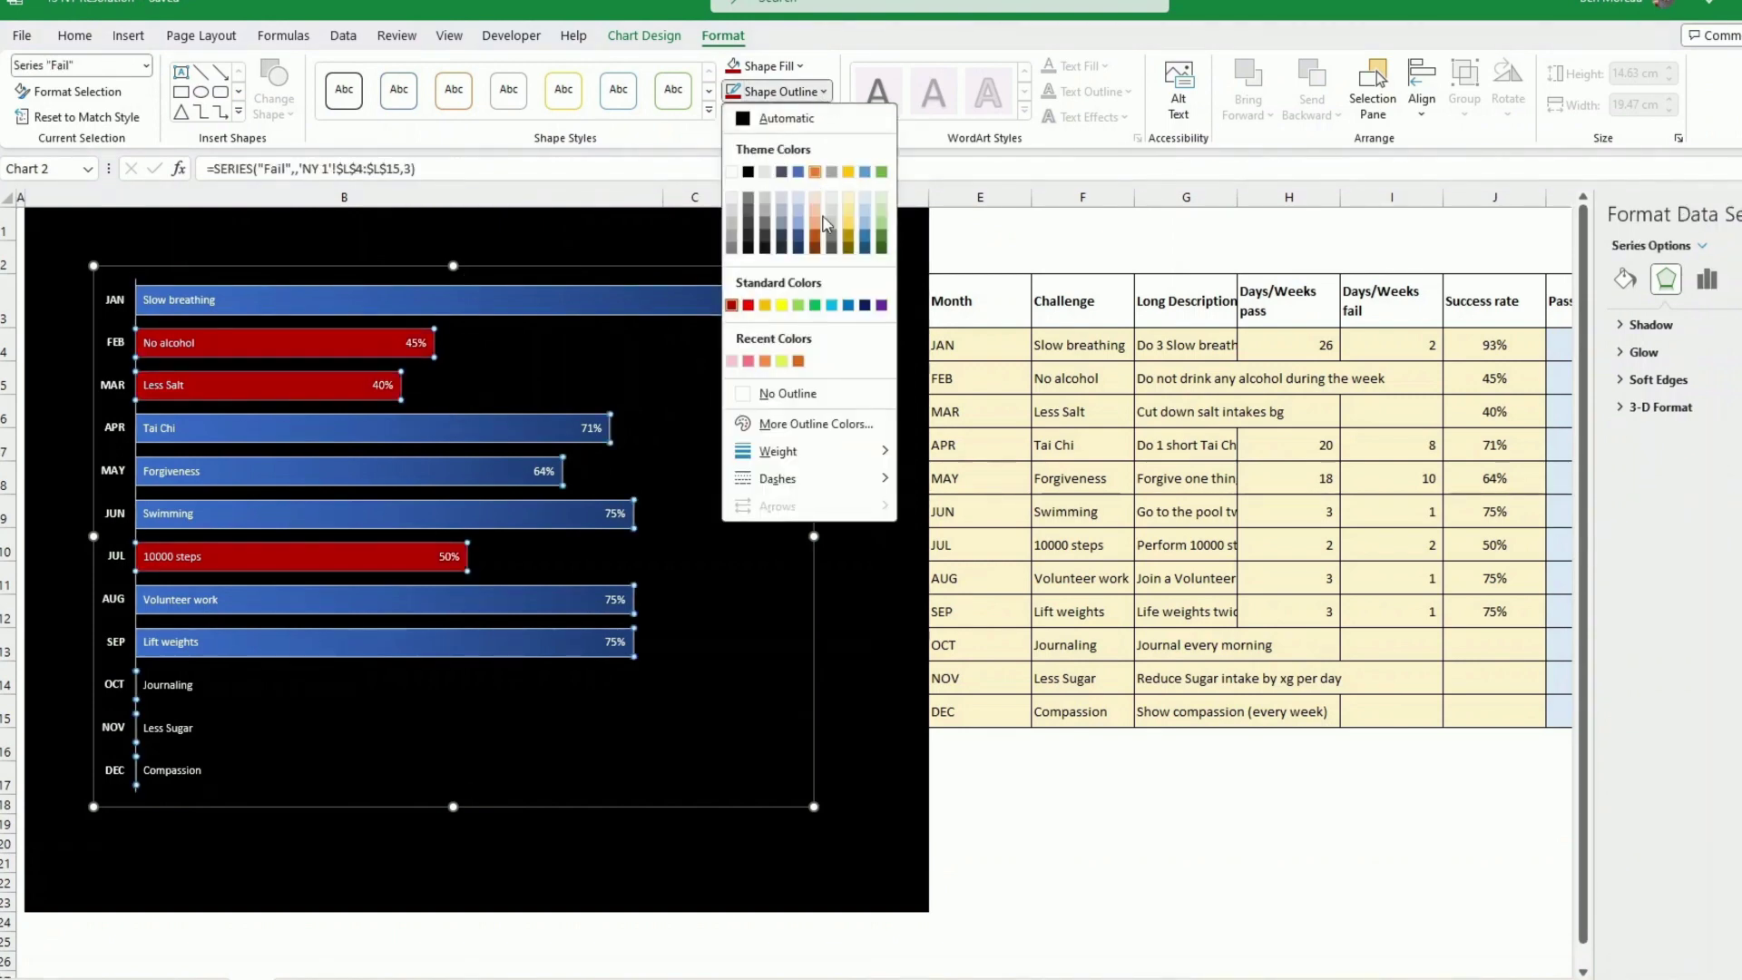
left_click(800, 423)
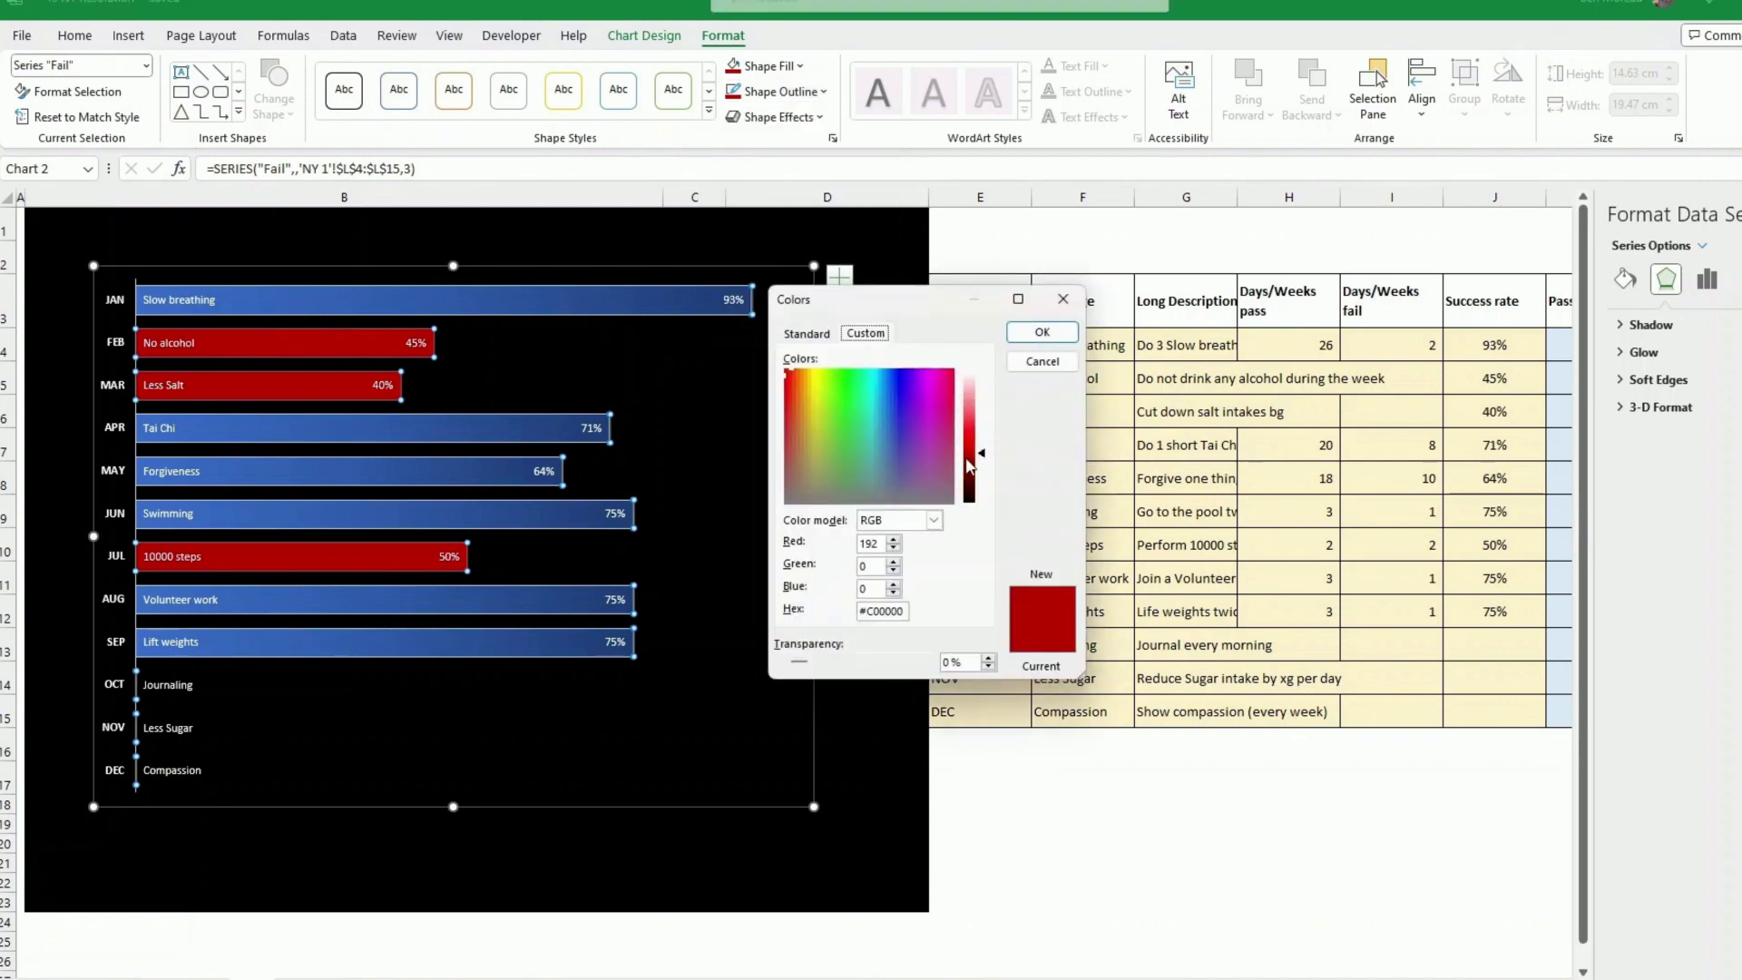
left_click_drag(982, 453, 983, 396)
left_click(1059, 342)
left_click(751, 494)
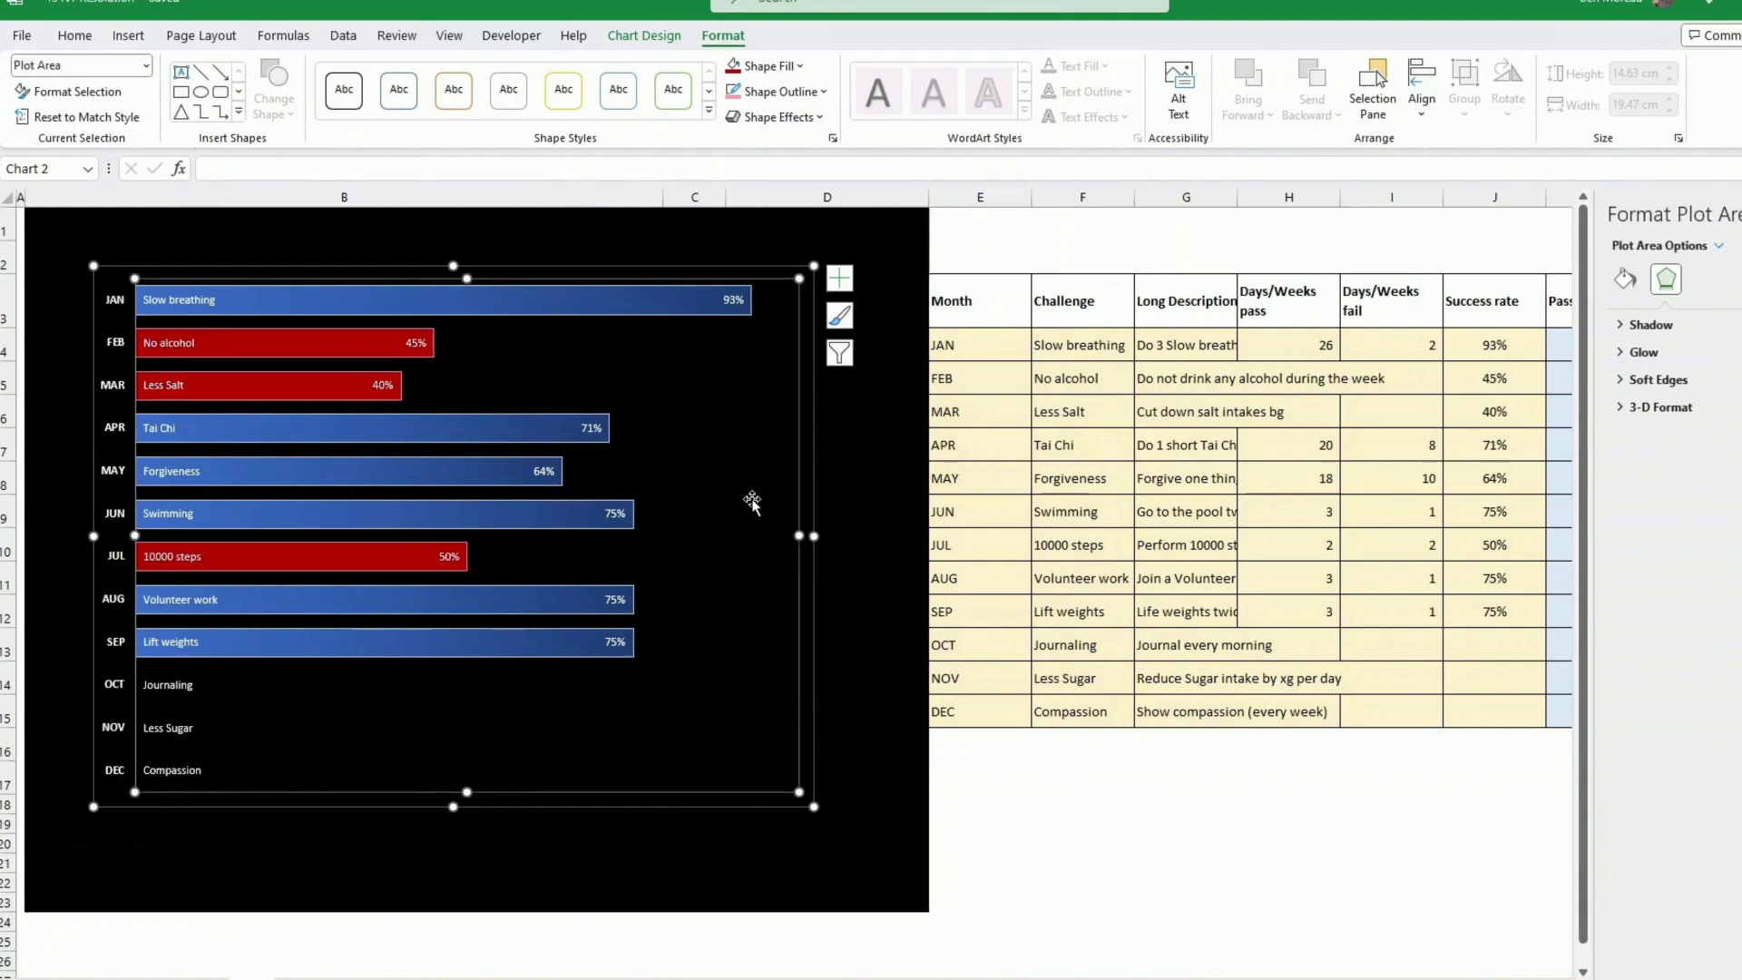
Step: Increase the height of row 1 to make space above the chart
left_click(805, 894)
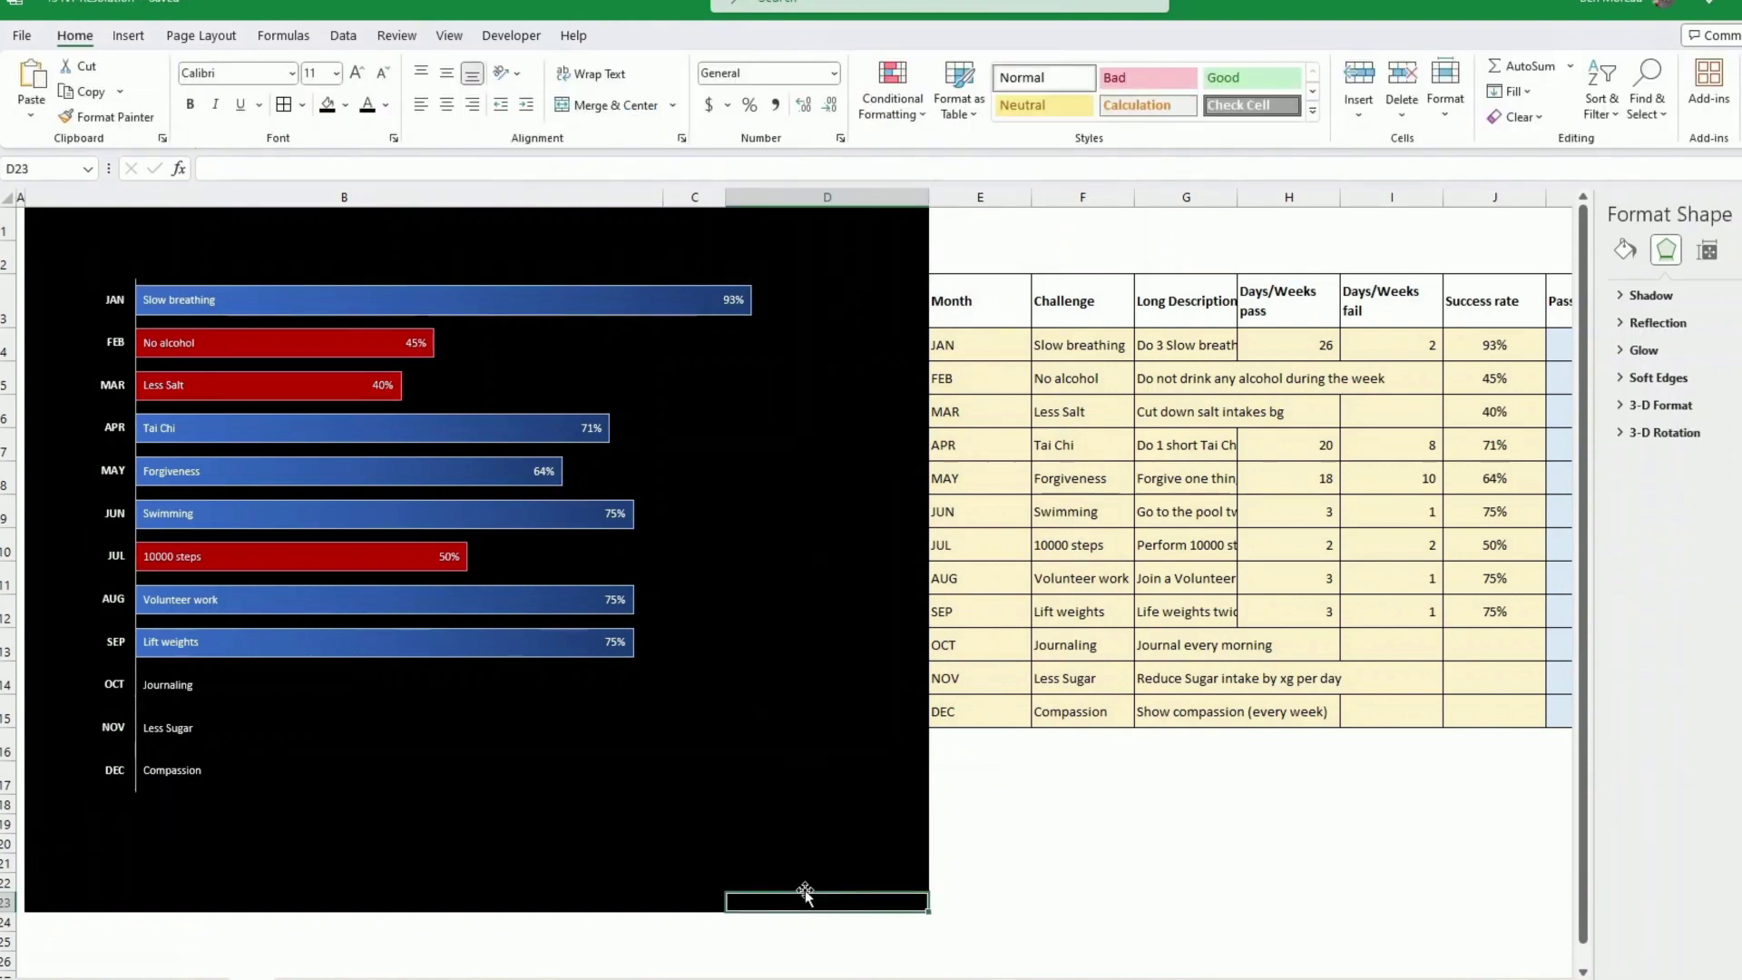
key("Left")
key("Left")
key("Up")
left_click_drag(16, 244, 17, 279)
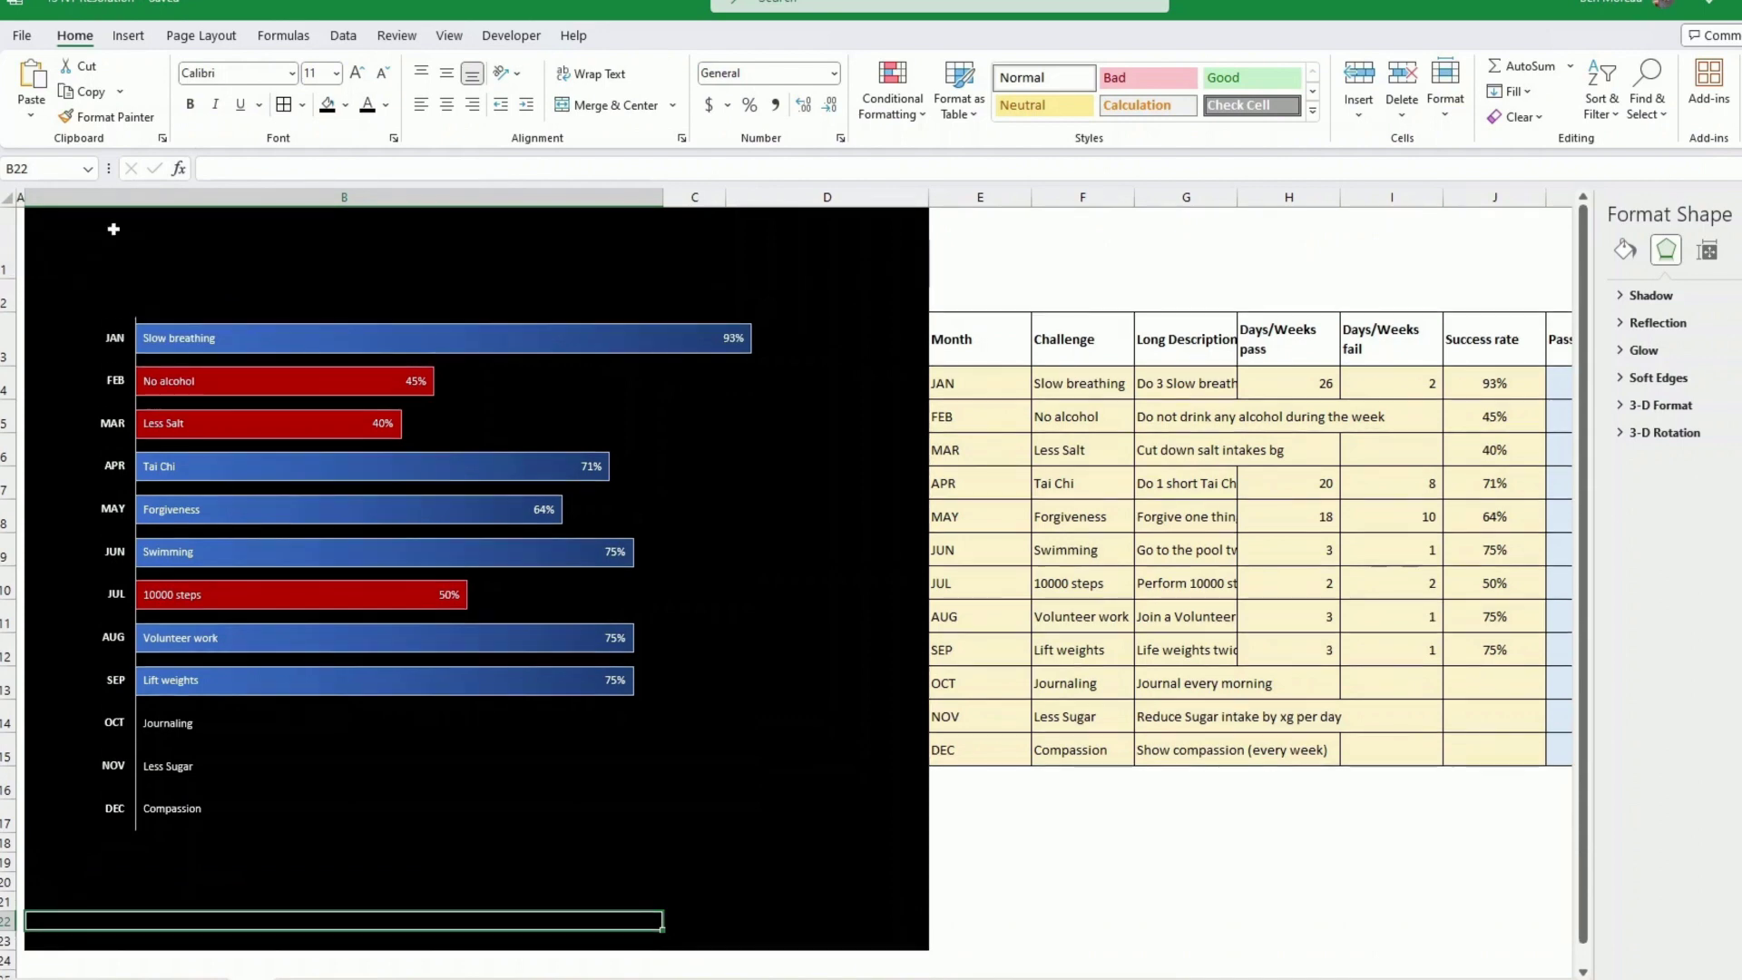
Step: Draw a text box about 17.7 cm wide and 1.5 cm high above the chart and enter "MY 12 CHALLENGES FOR THE YEAR"
left_click(128, 37)
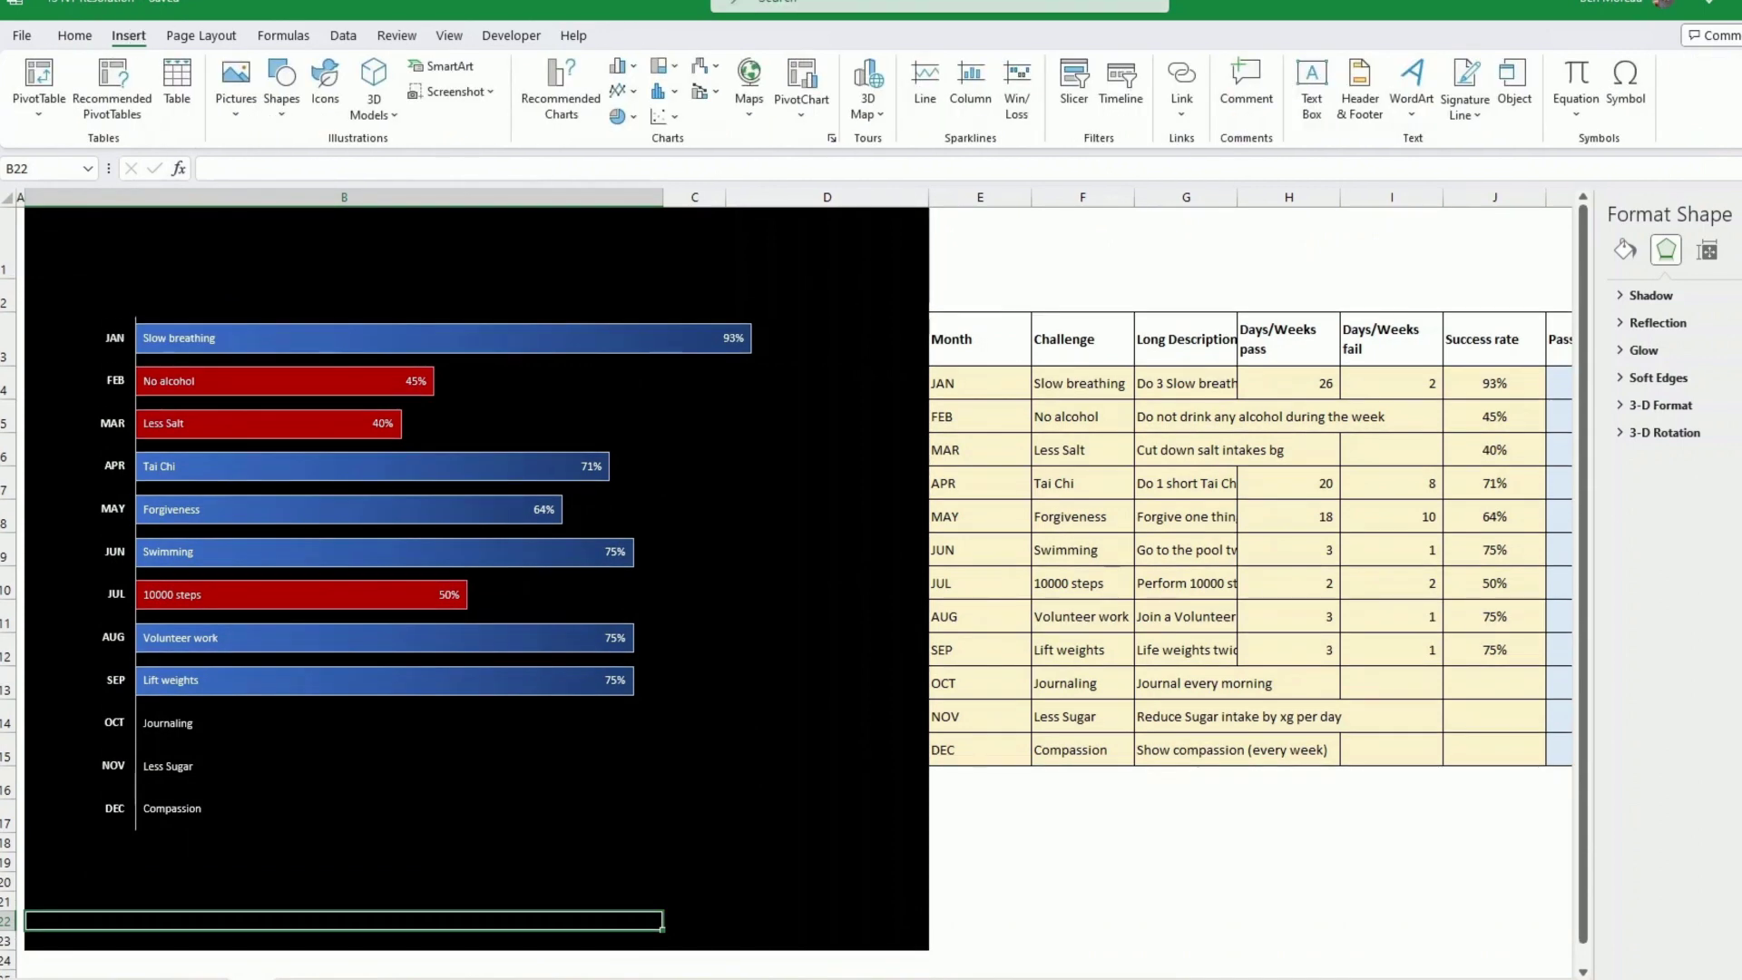
left_click(1312, 86)
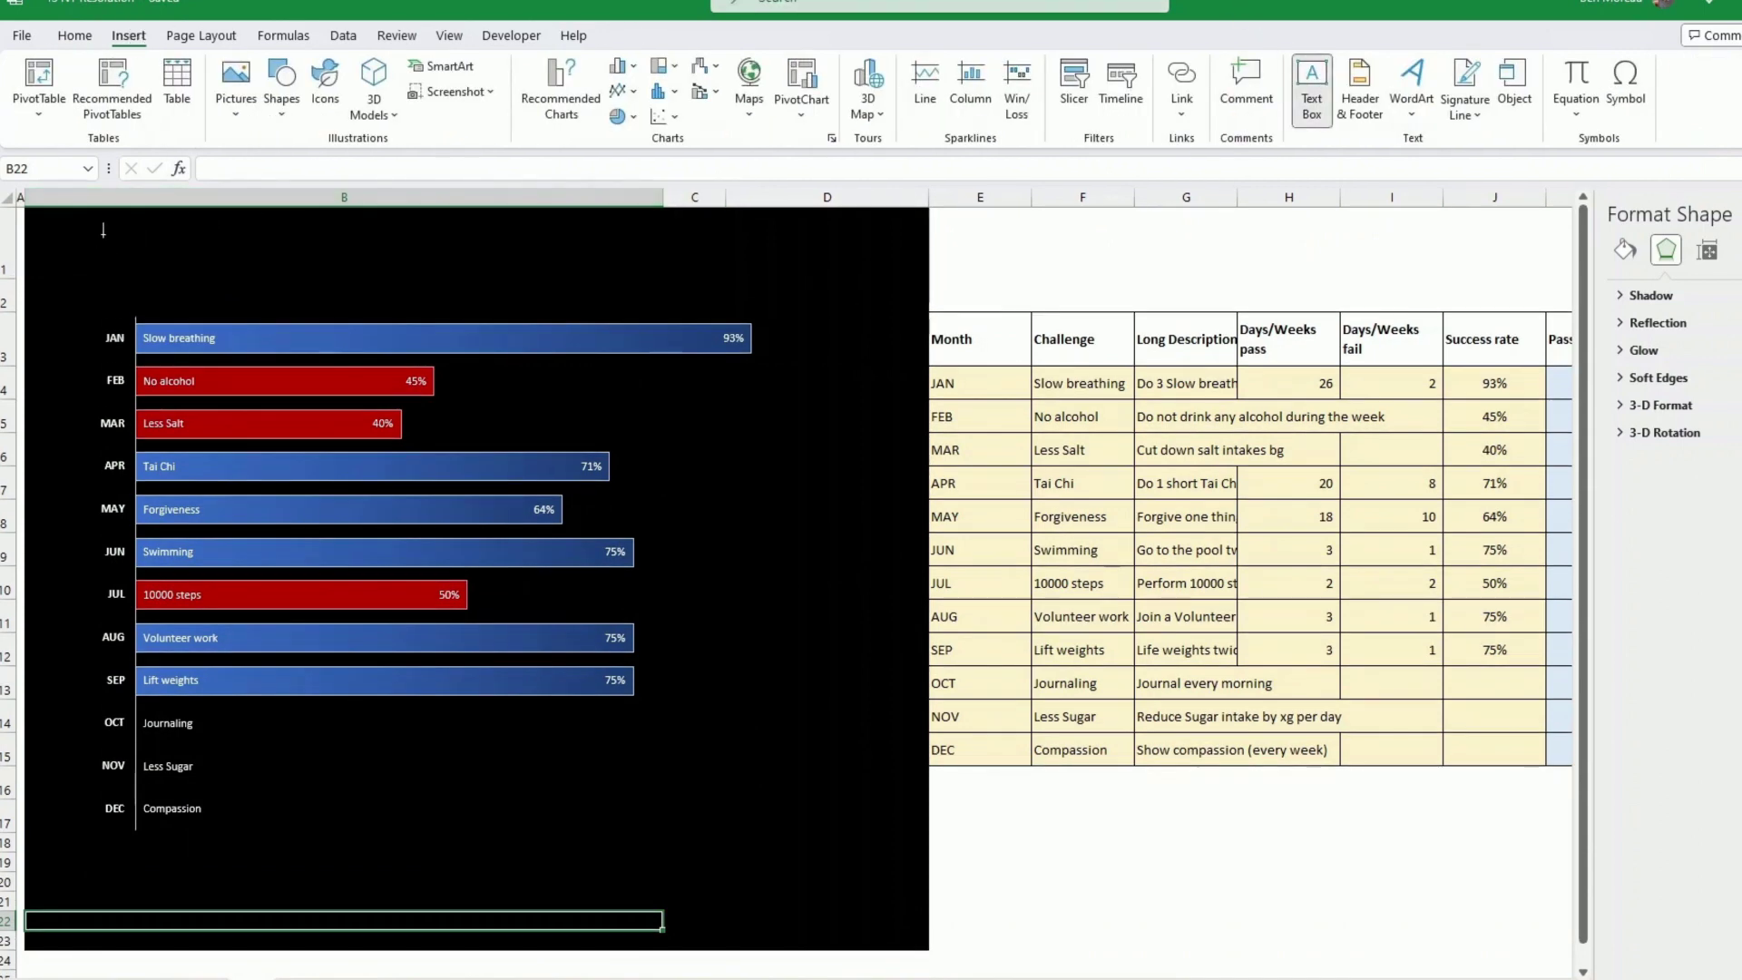
left_click_drag(768, 290, 112, 232)
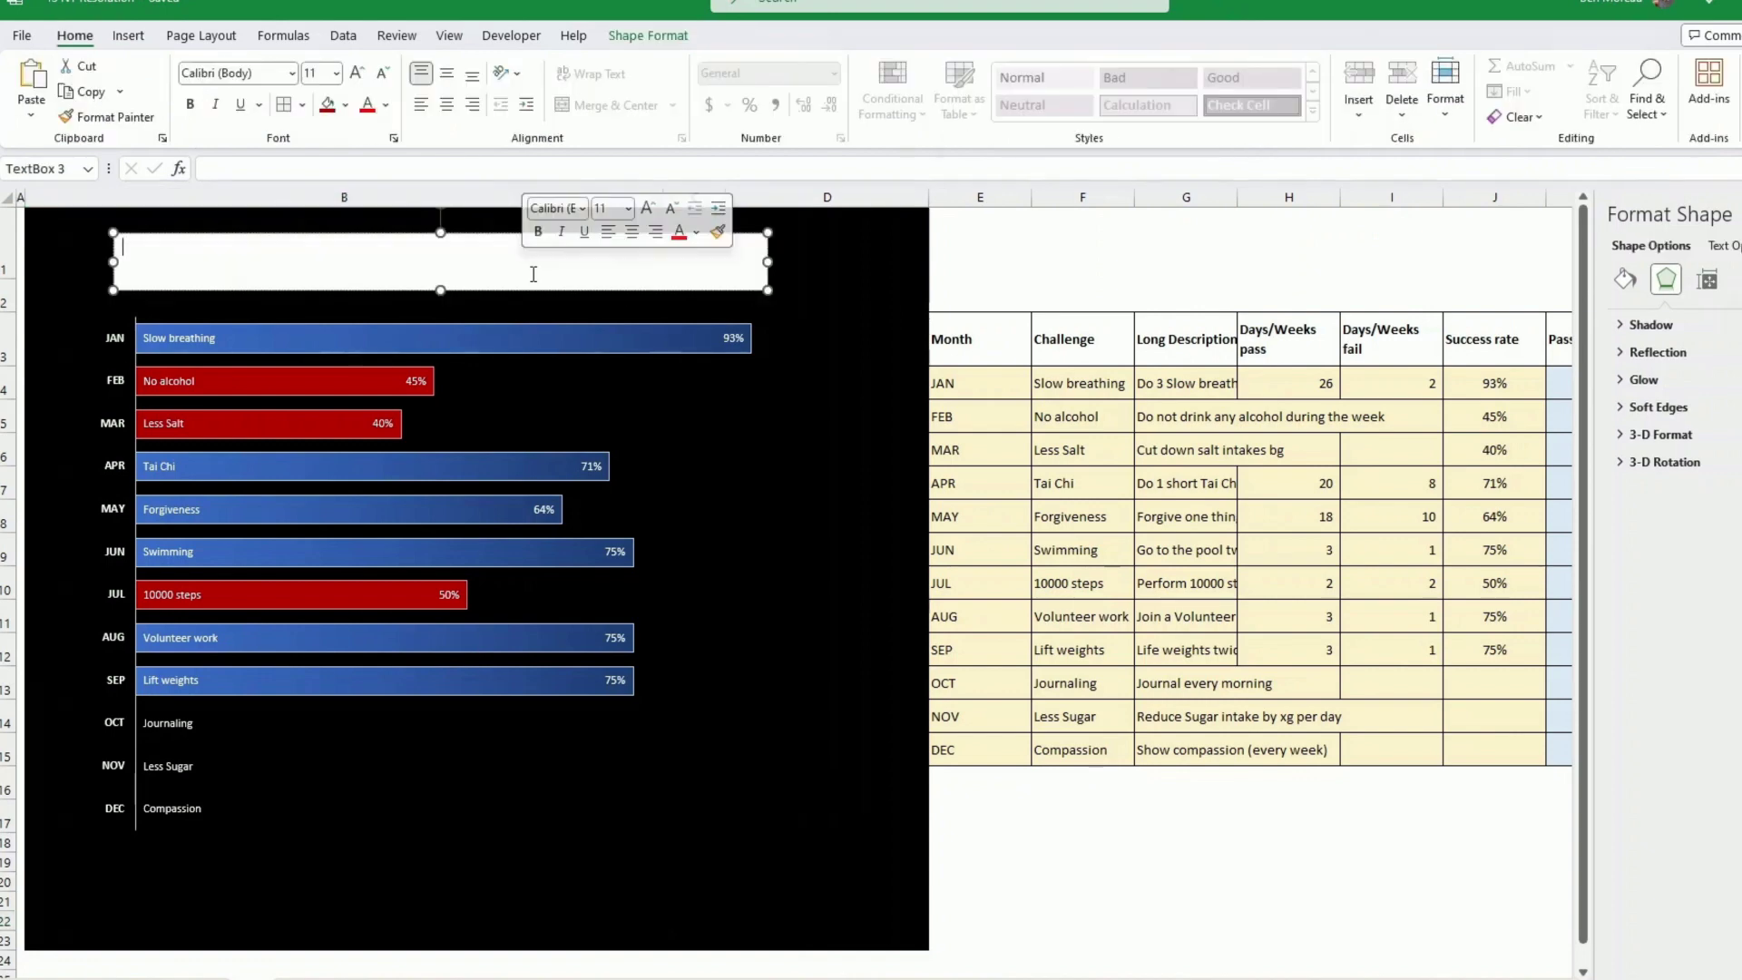
type("12 CHALLENGES")
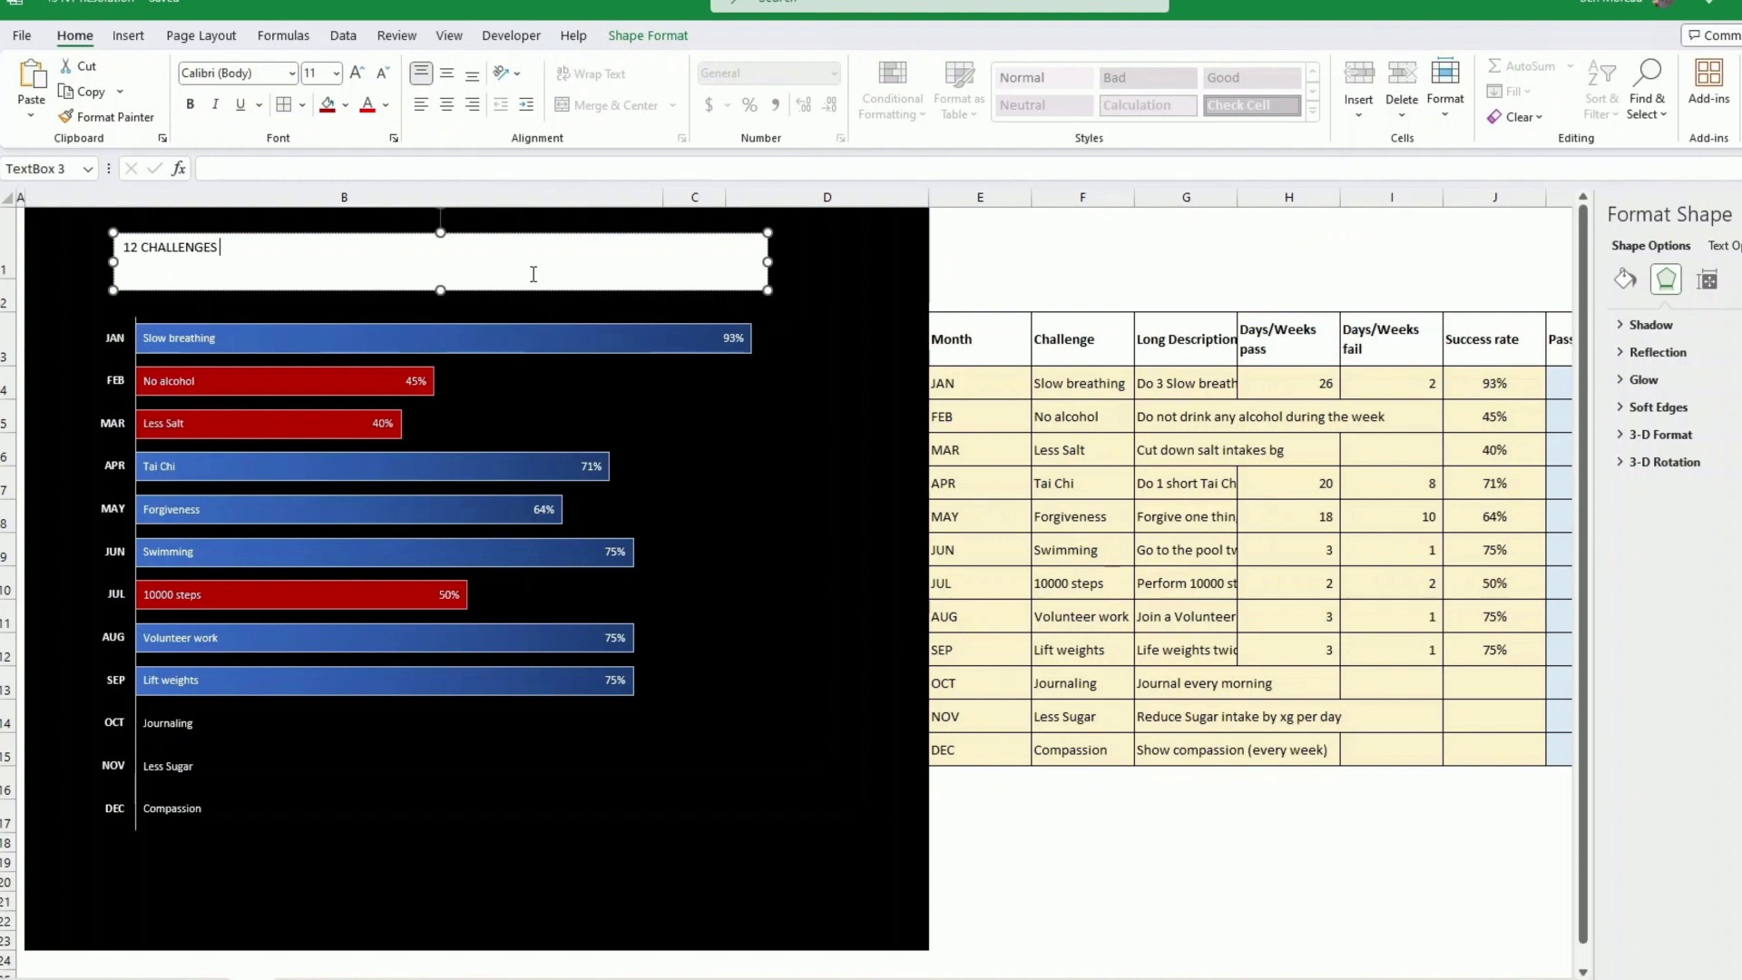
type("MY")
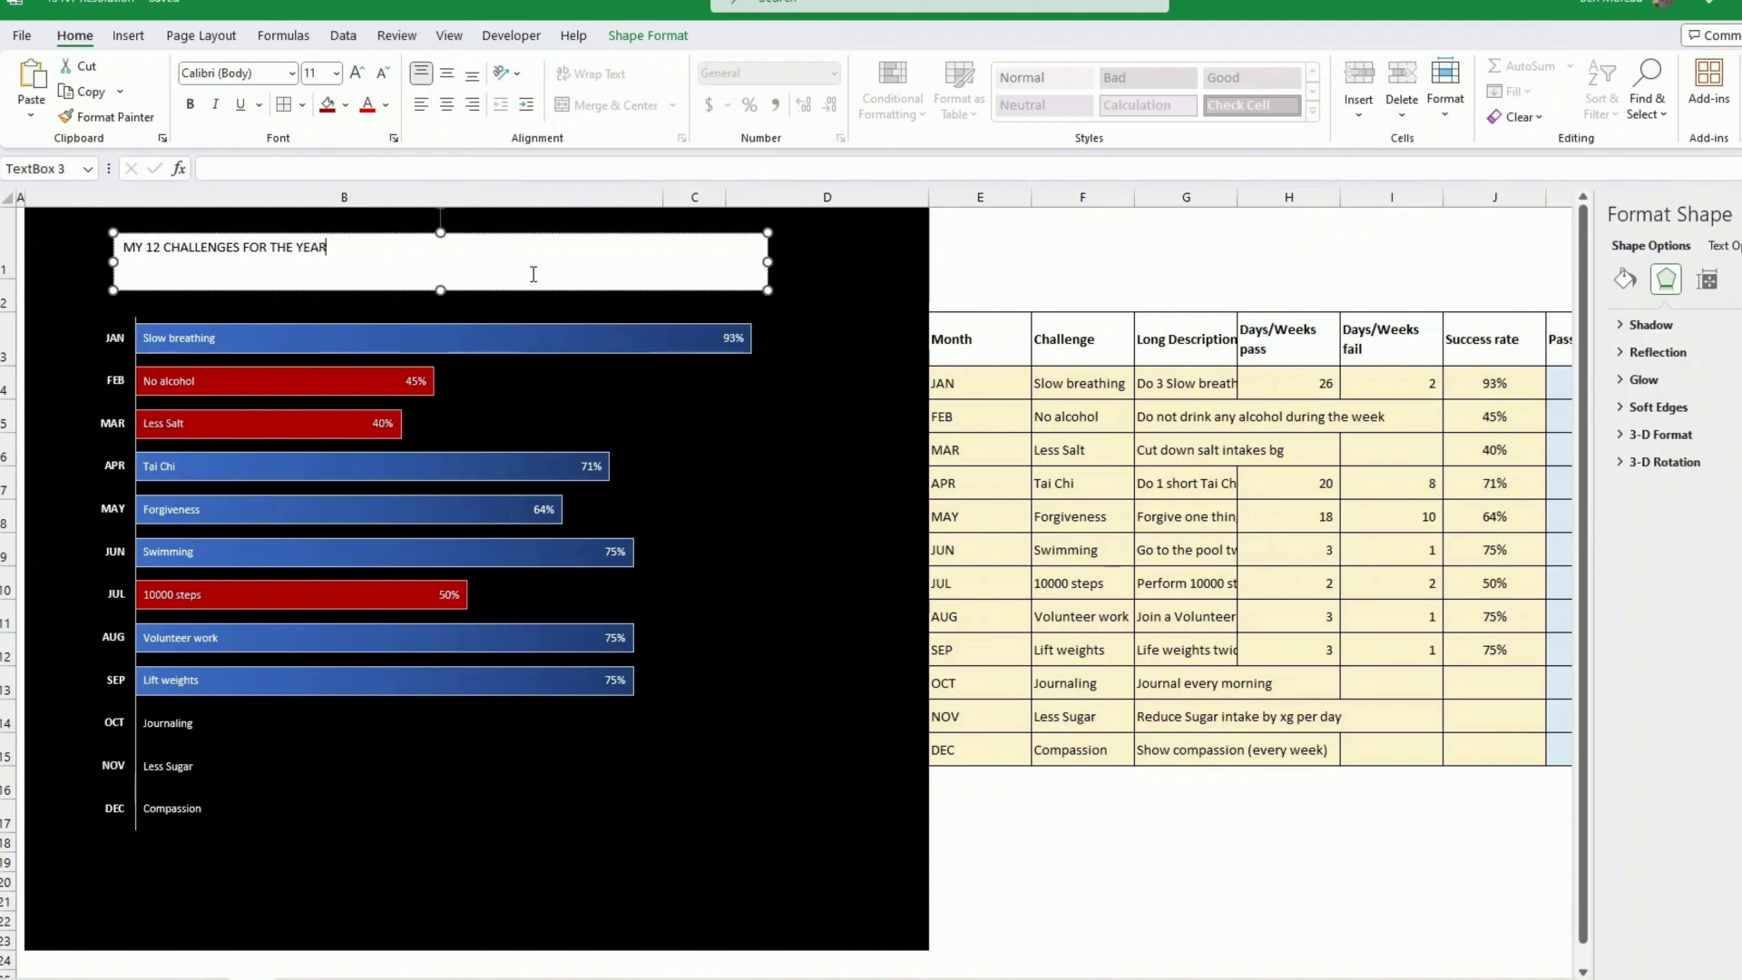
left_click(835, 317)
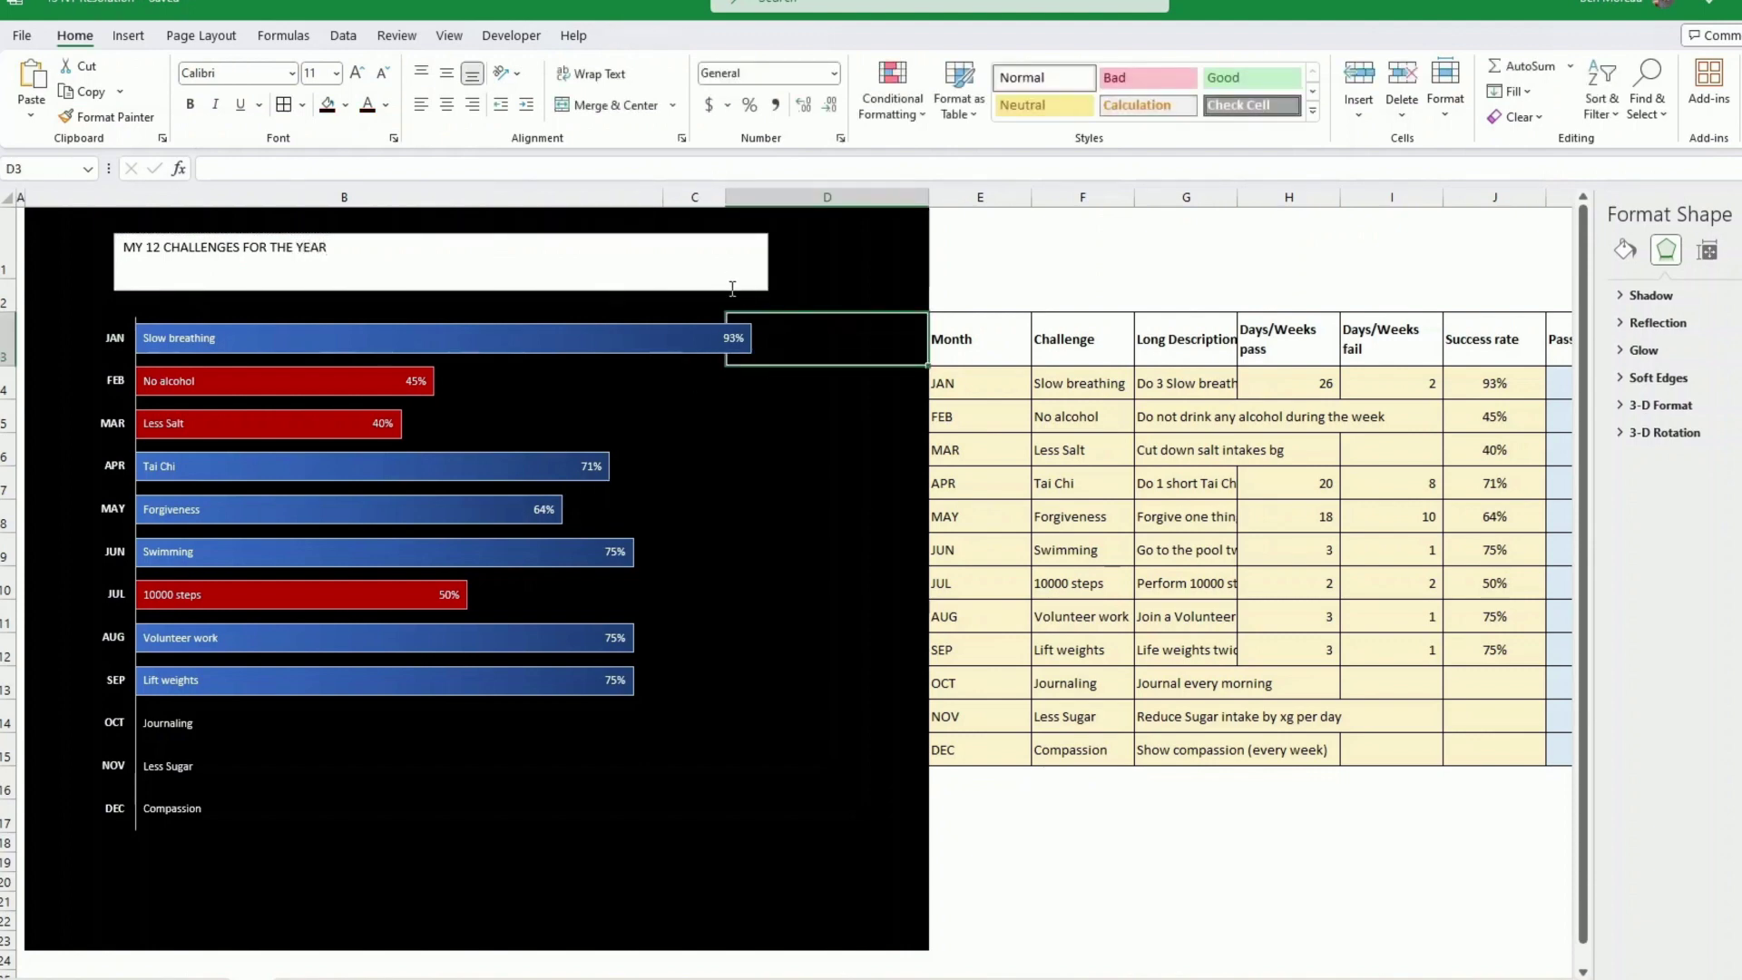
Step: Fill the title text box with dark red and make its text white
left_click(732, 289)
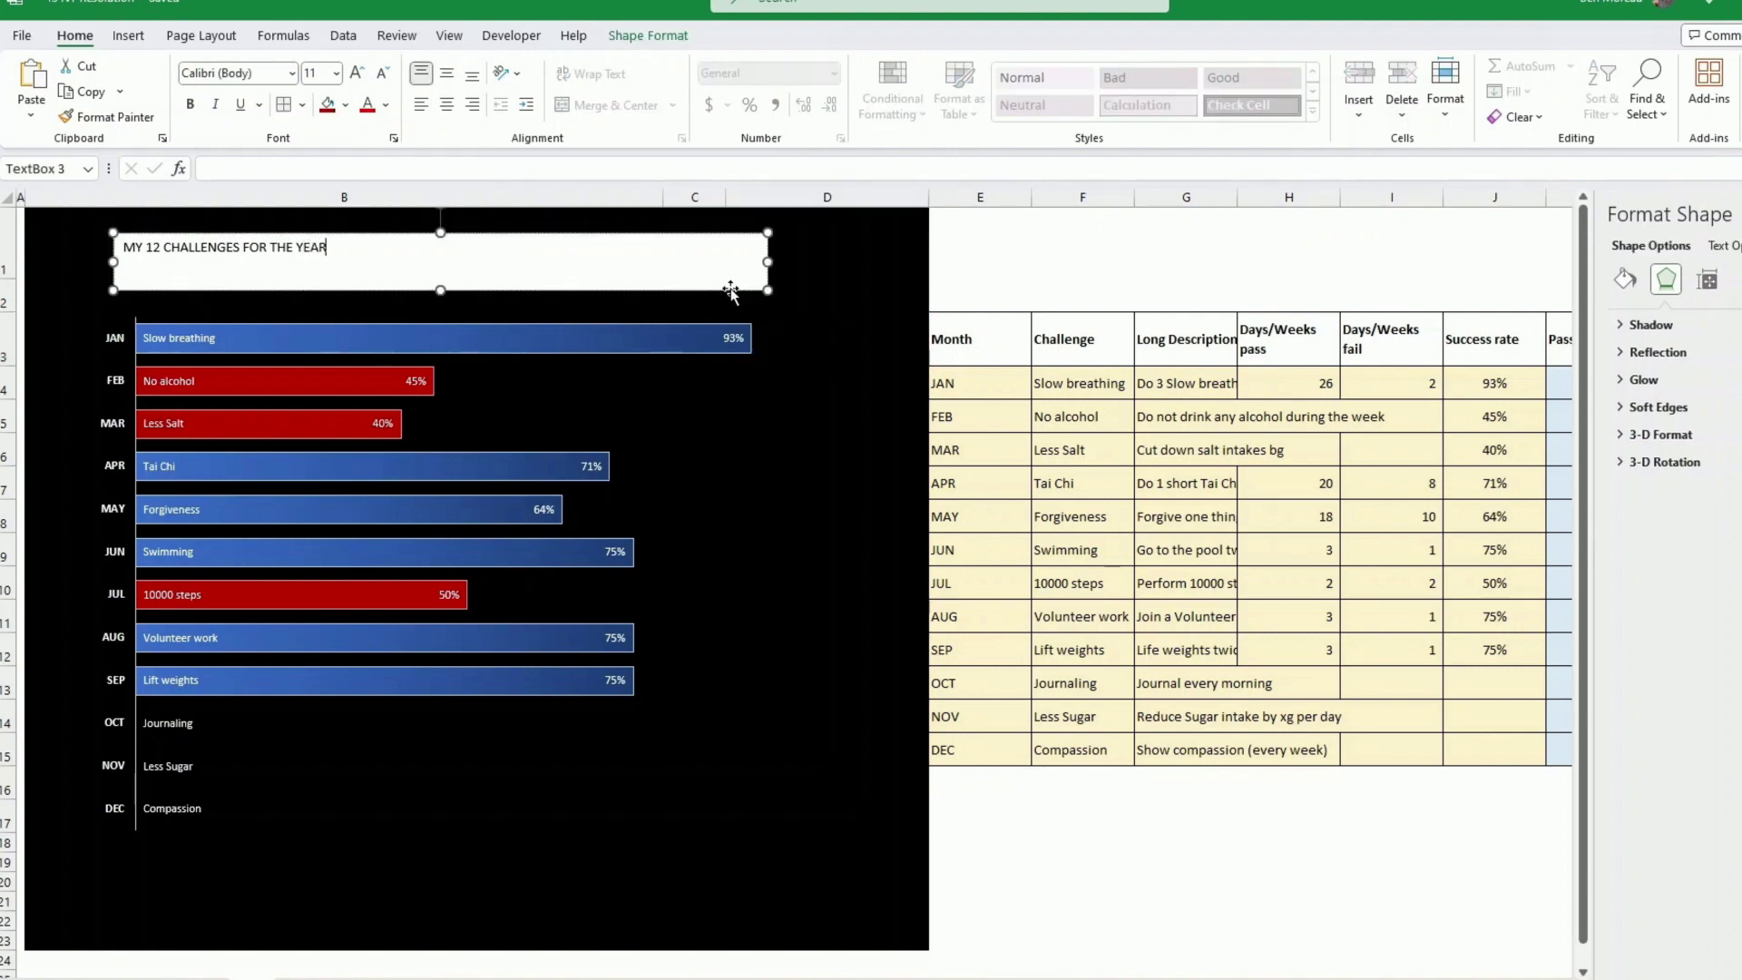
left_click(648, 36)
left_click(685, 66)
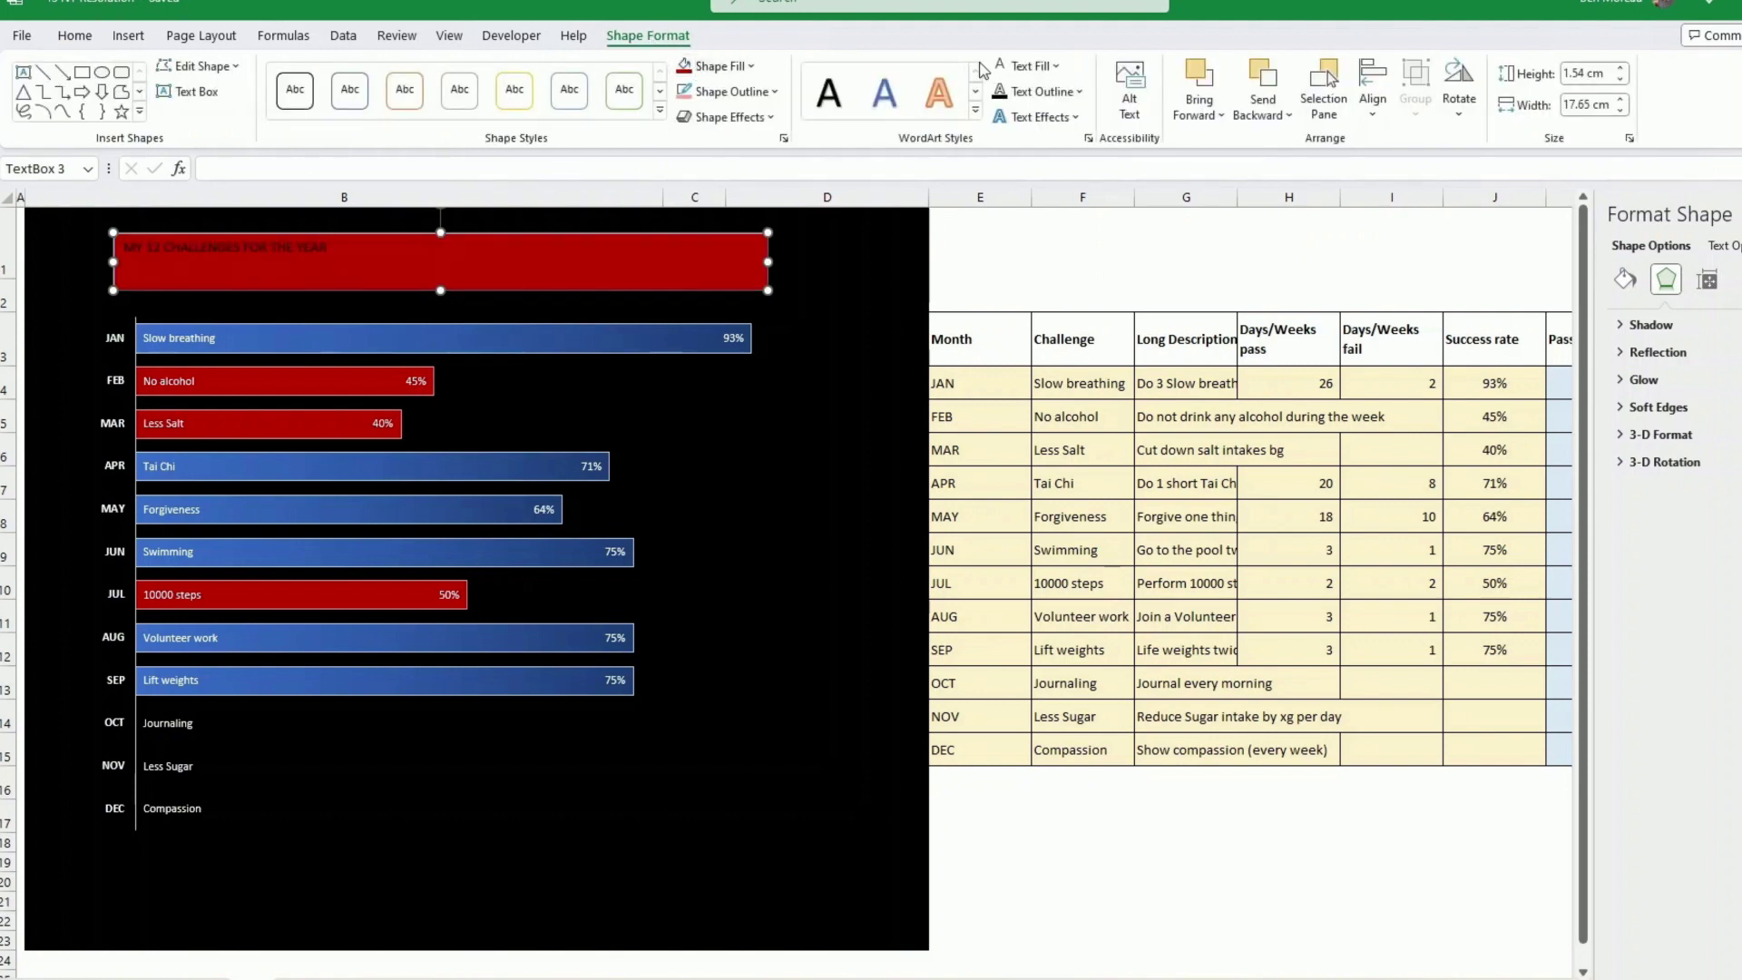
left_click(1000, 65)
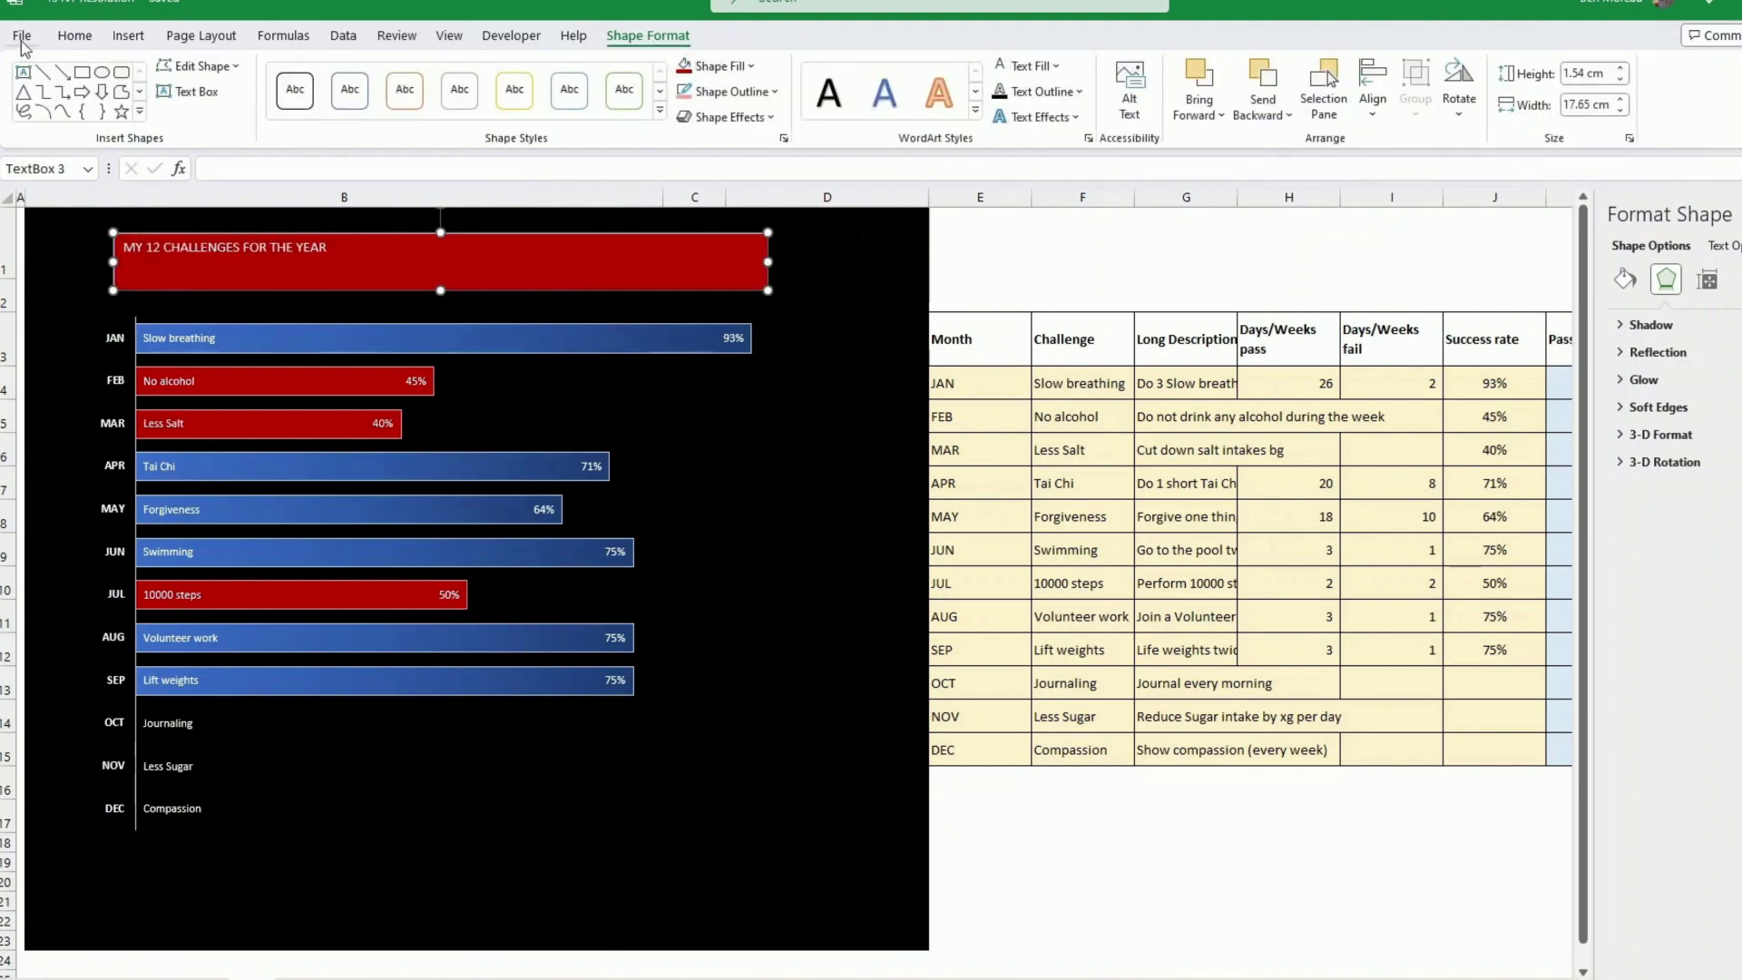
Step: Change the title text box's font to Bahnschrift Condensed
left_click(76, 36)
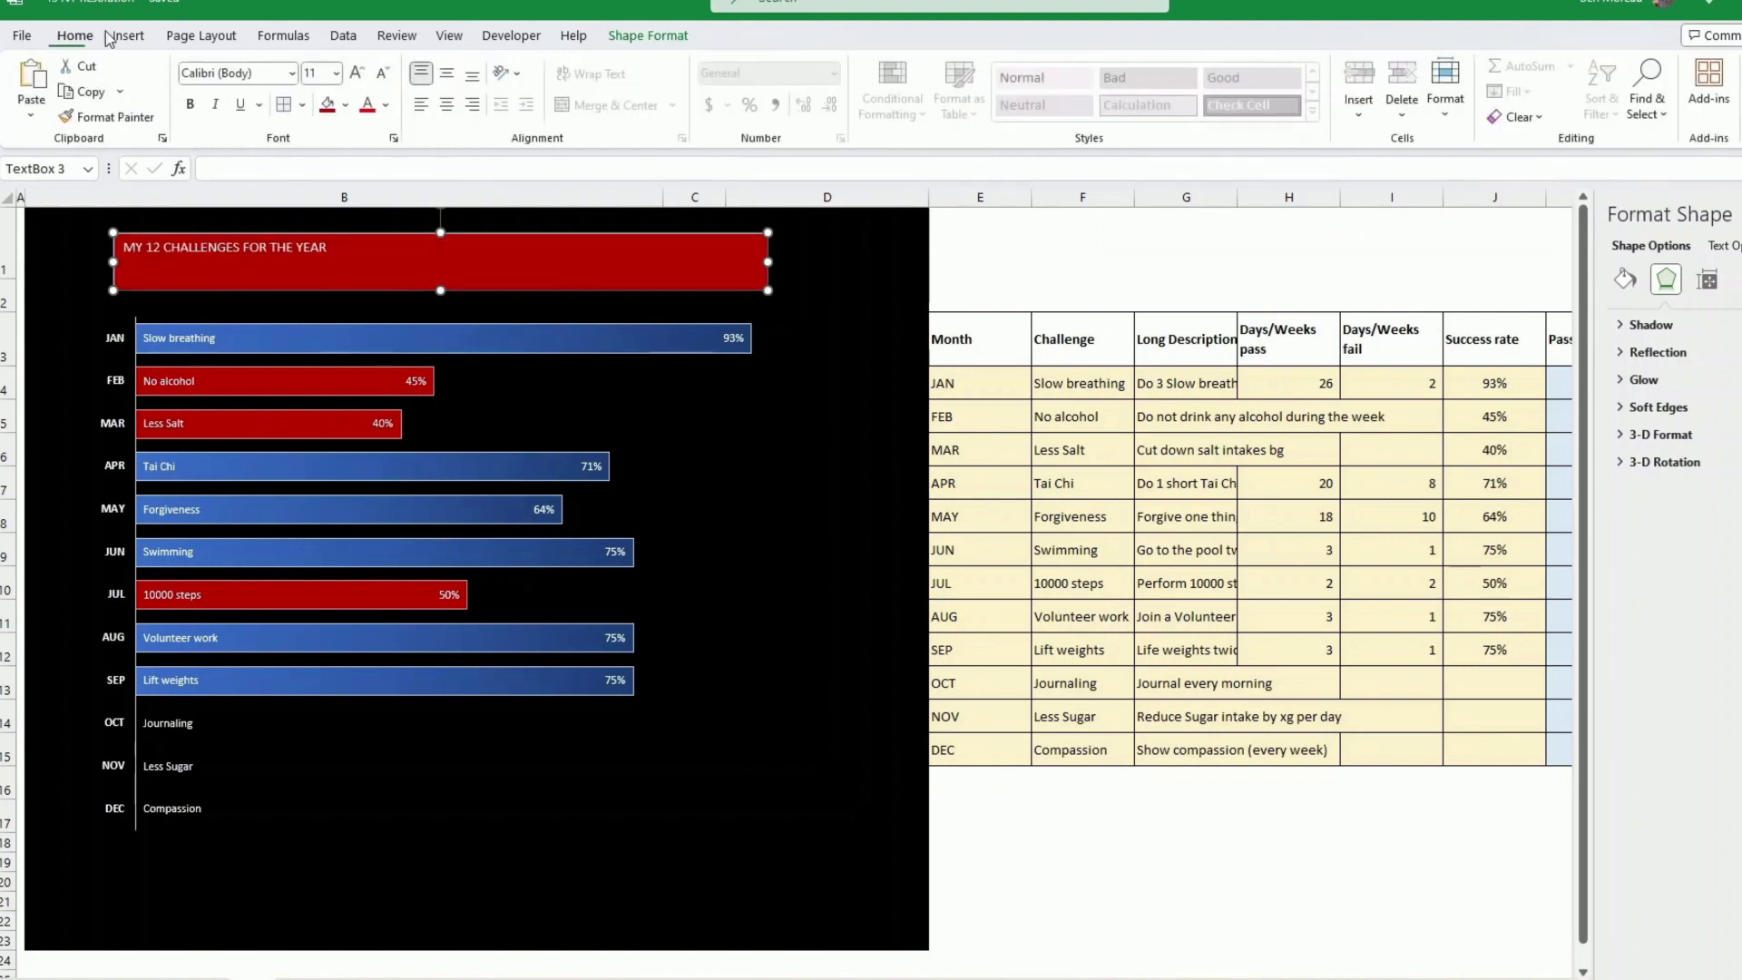
left_click(291, 74)
scroll(284, 470, "down", 5)
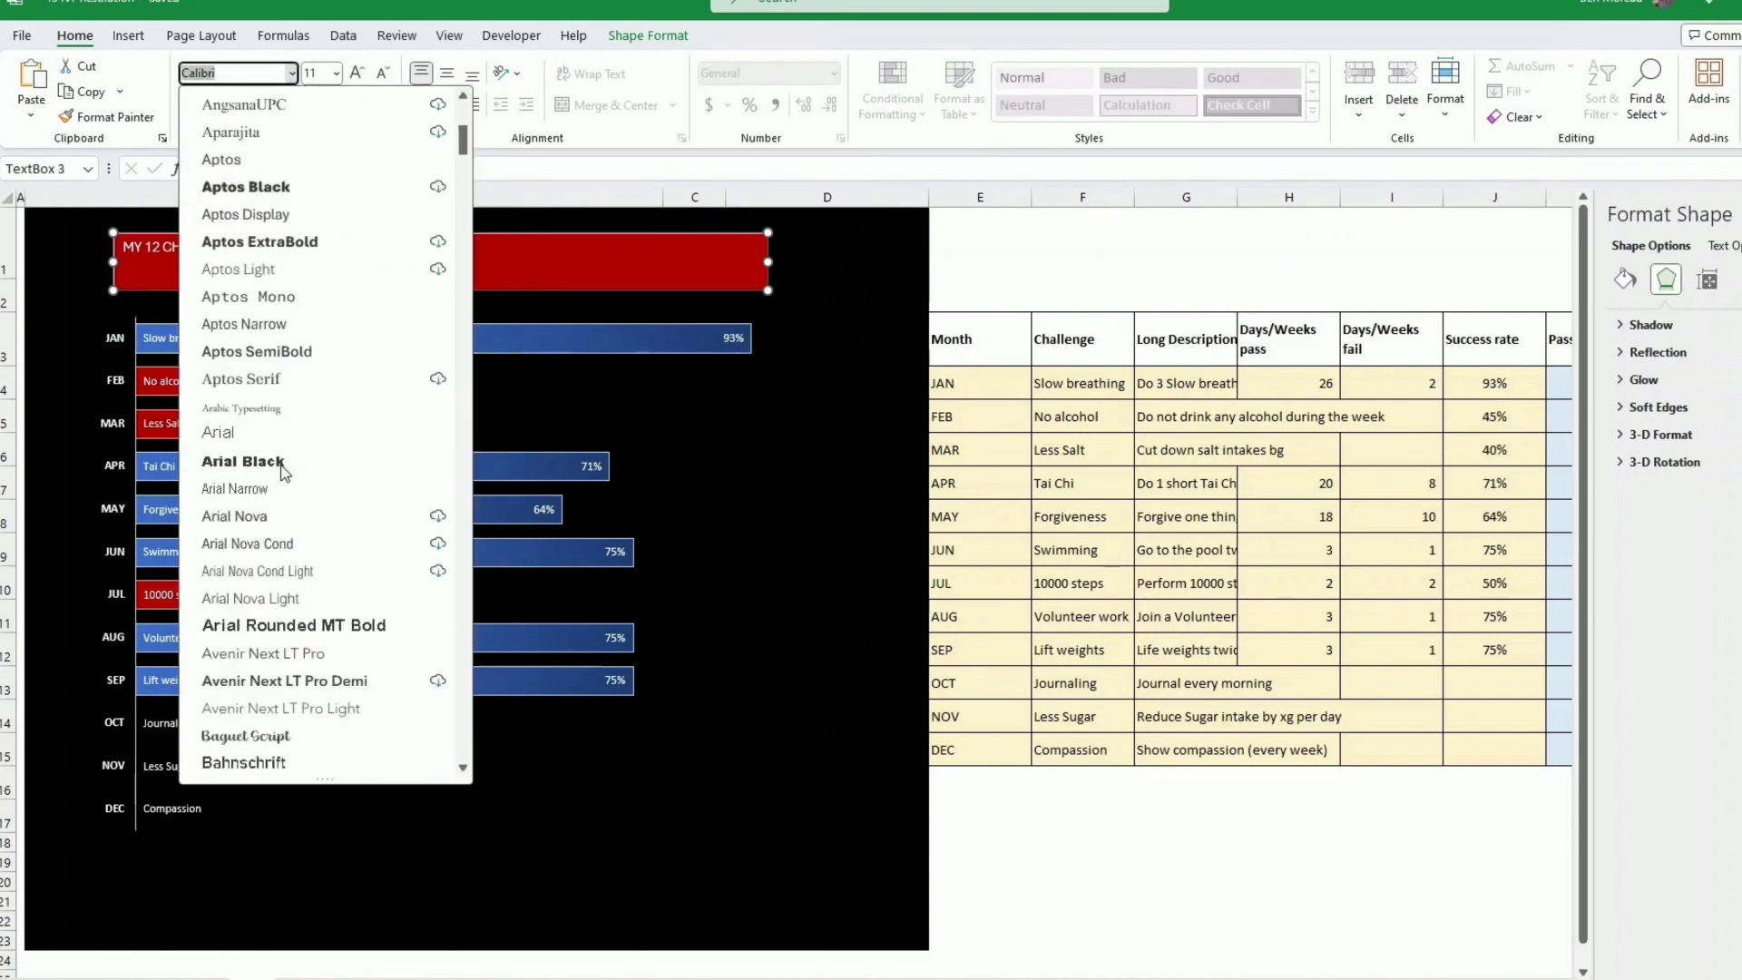
scroll(284, 470, "down", 3)
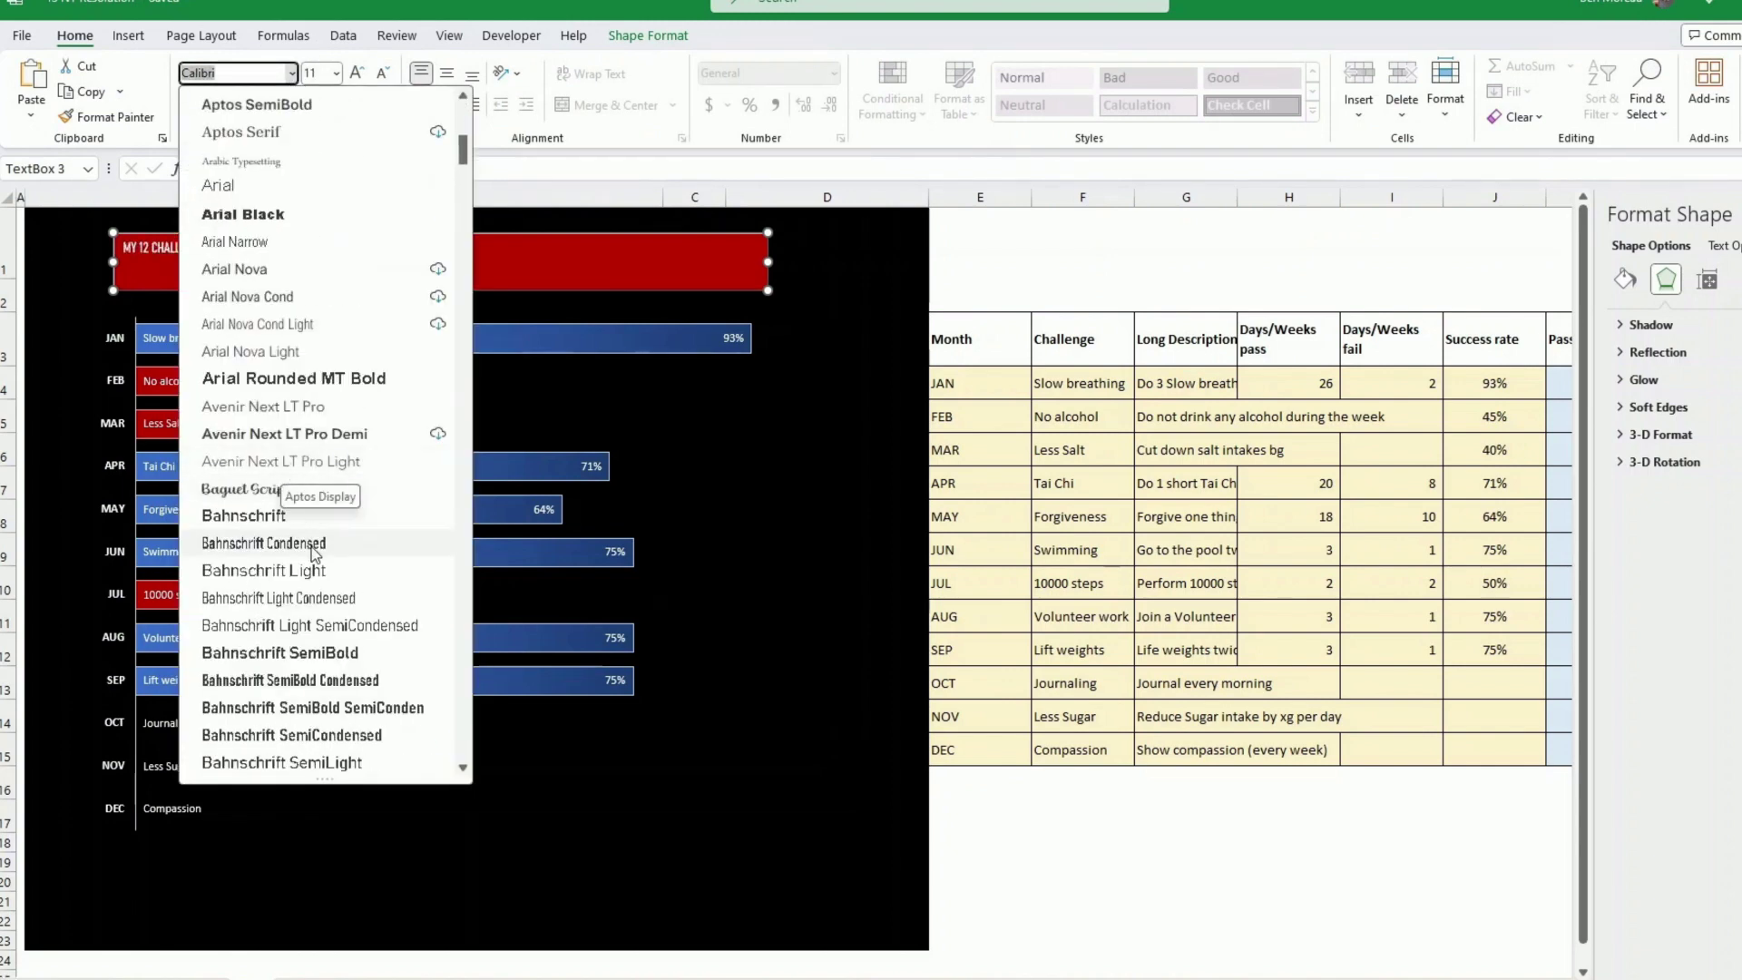
left_click(314, 545)
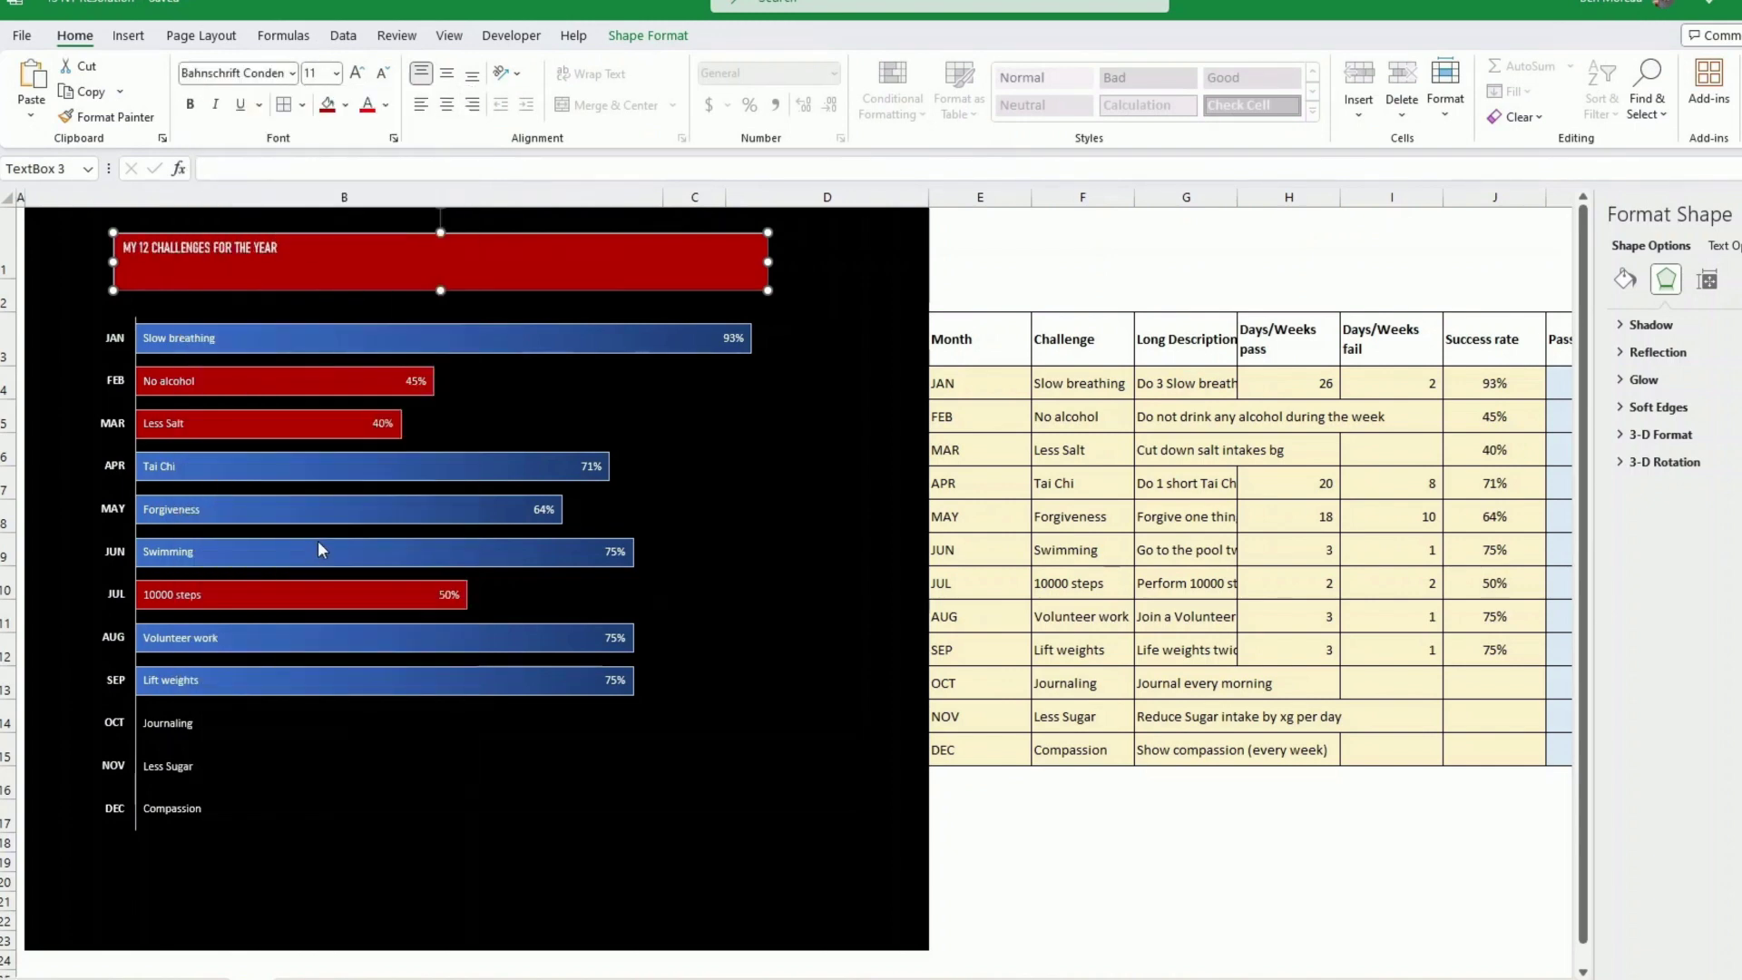
Step: Enlarge the title text box's font to size 28 and center the text horizontally and vertically
left_click(358, 73)
left_click(358, 74)
left_click(358, 73)
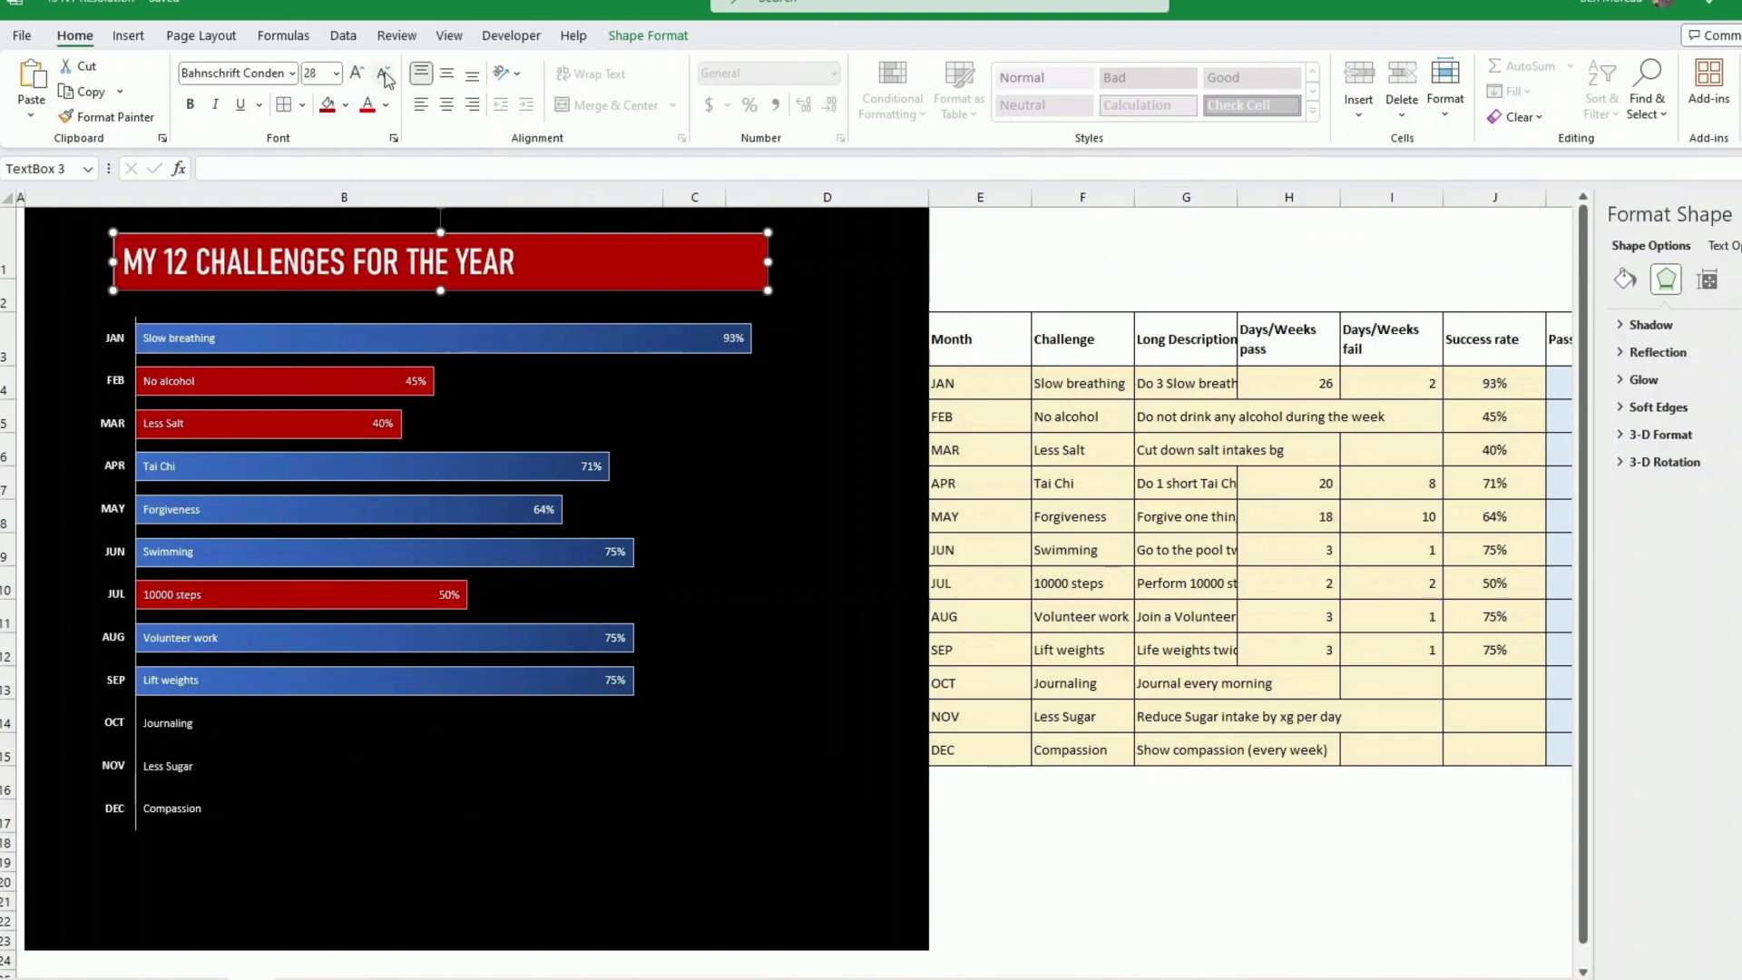
left_click(446, 104)
left_click(446, 74)
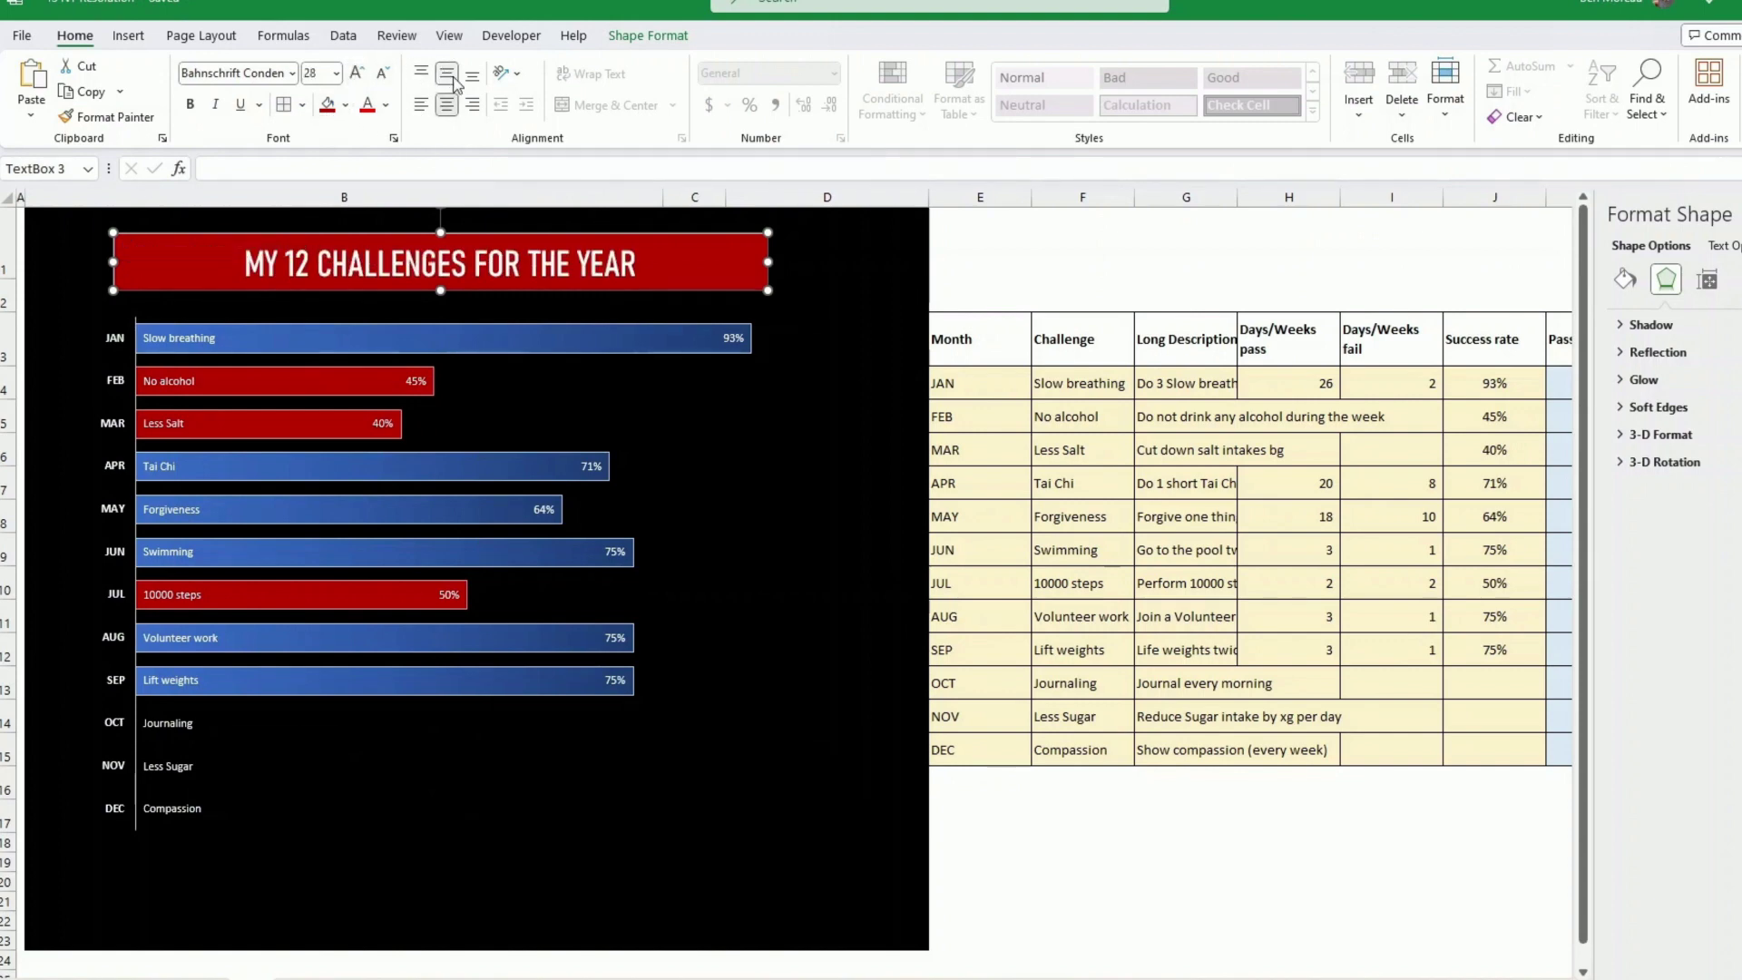
Step: Move the title text box to line up with the chart's plot area and widen it to about 18 cm
left_click(679, 40)
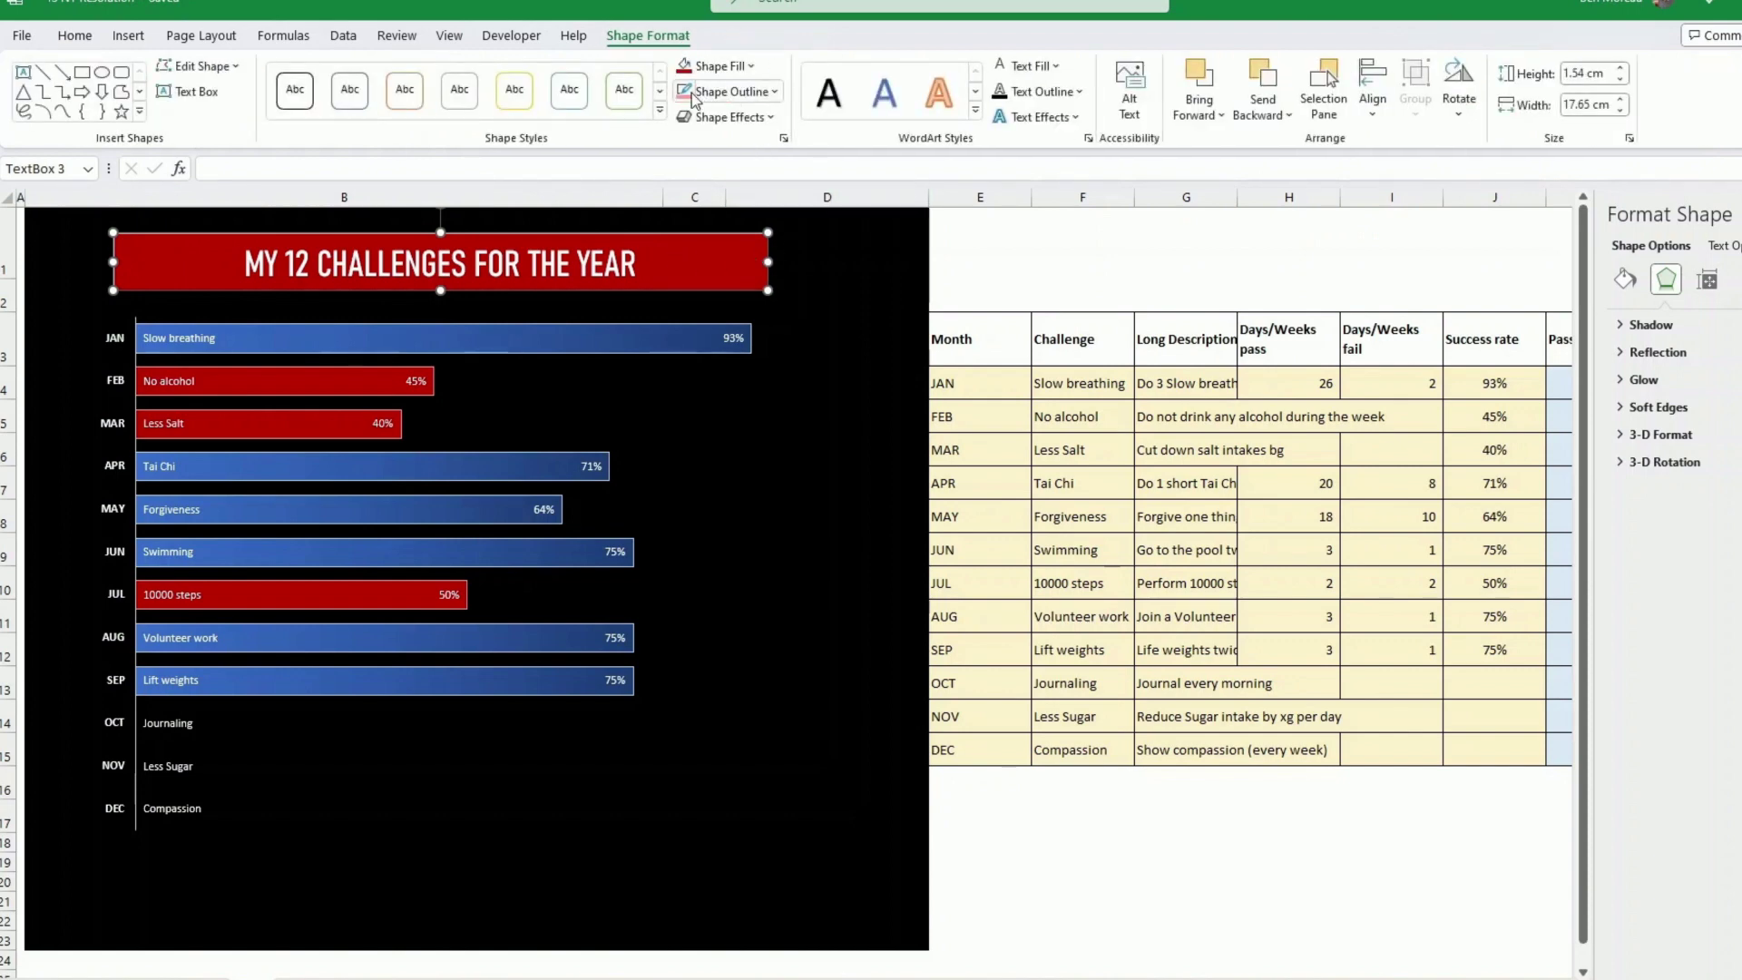
left_click(839, 273)
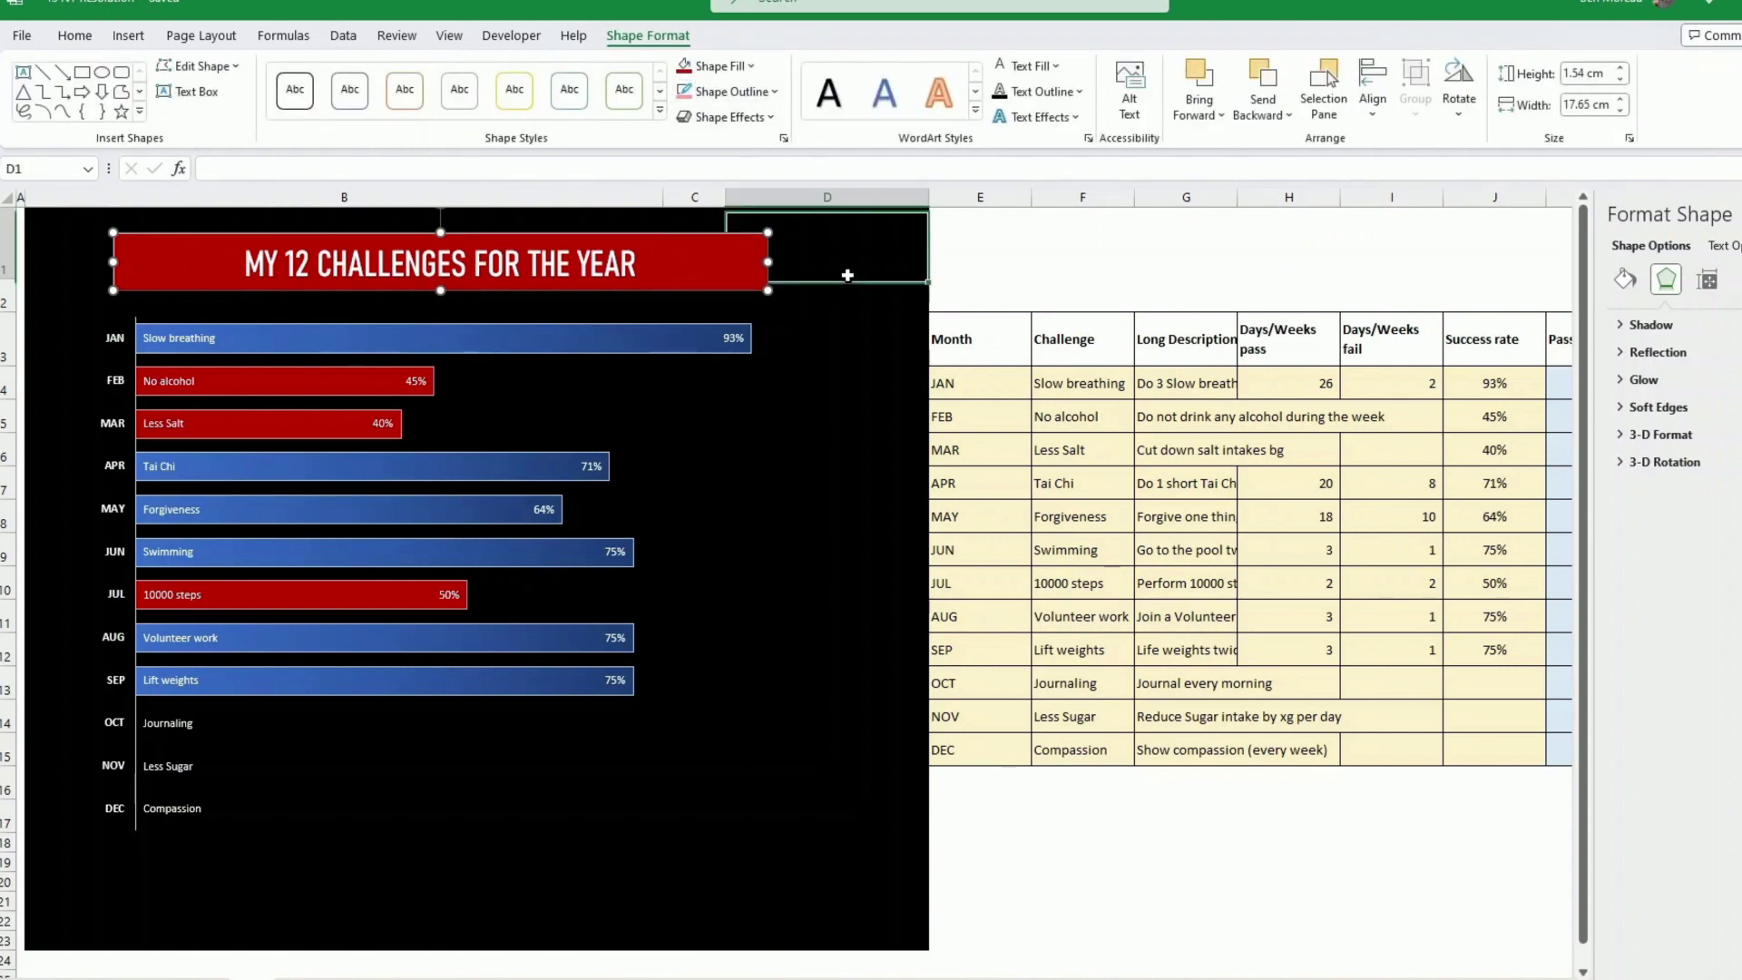
left_click(704, 288)
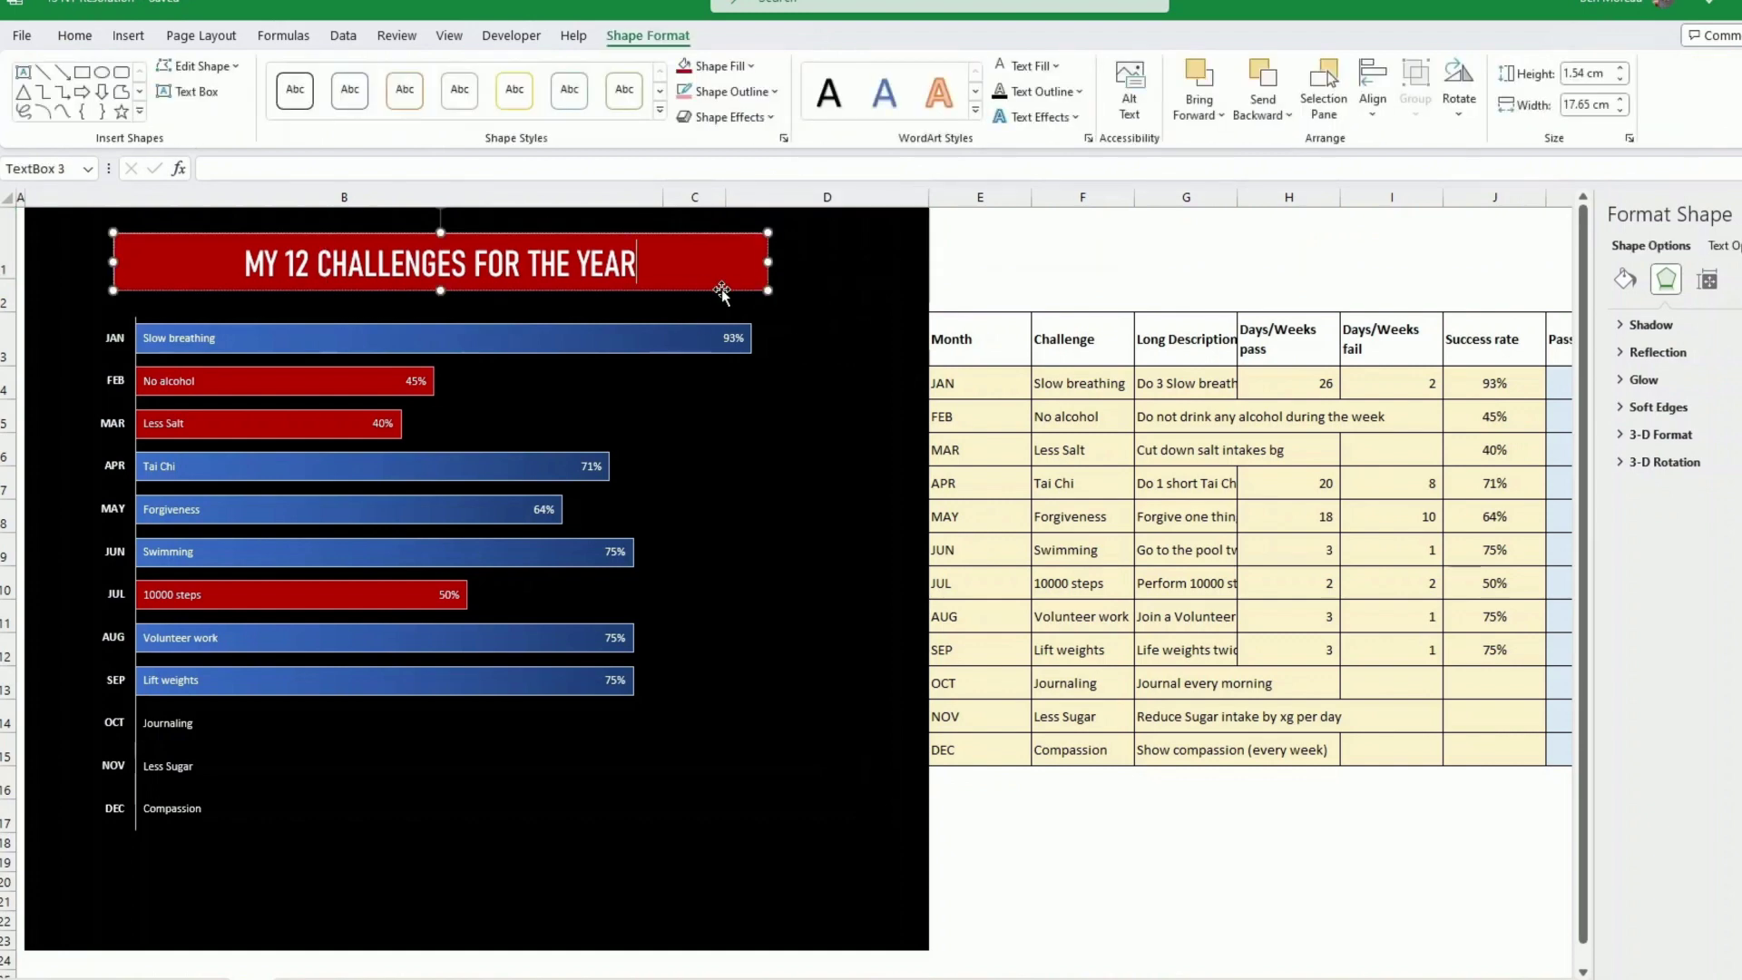
left_click_drag(721, 290, 801, 263)
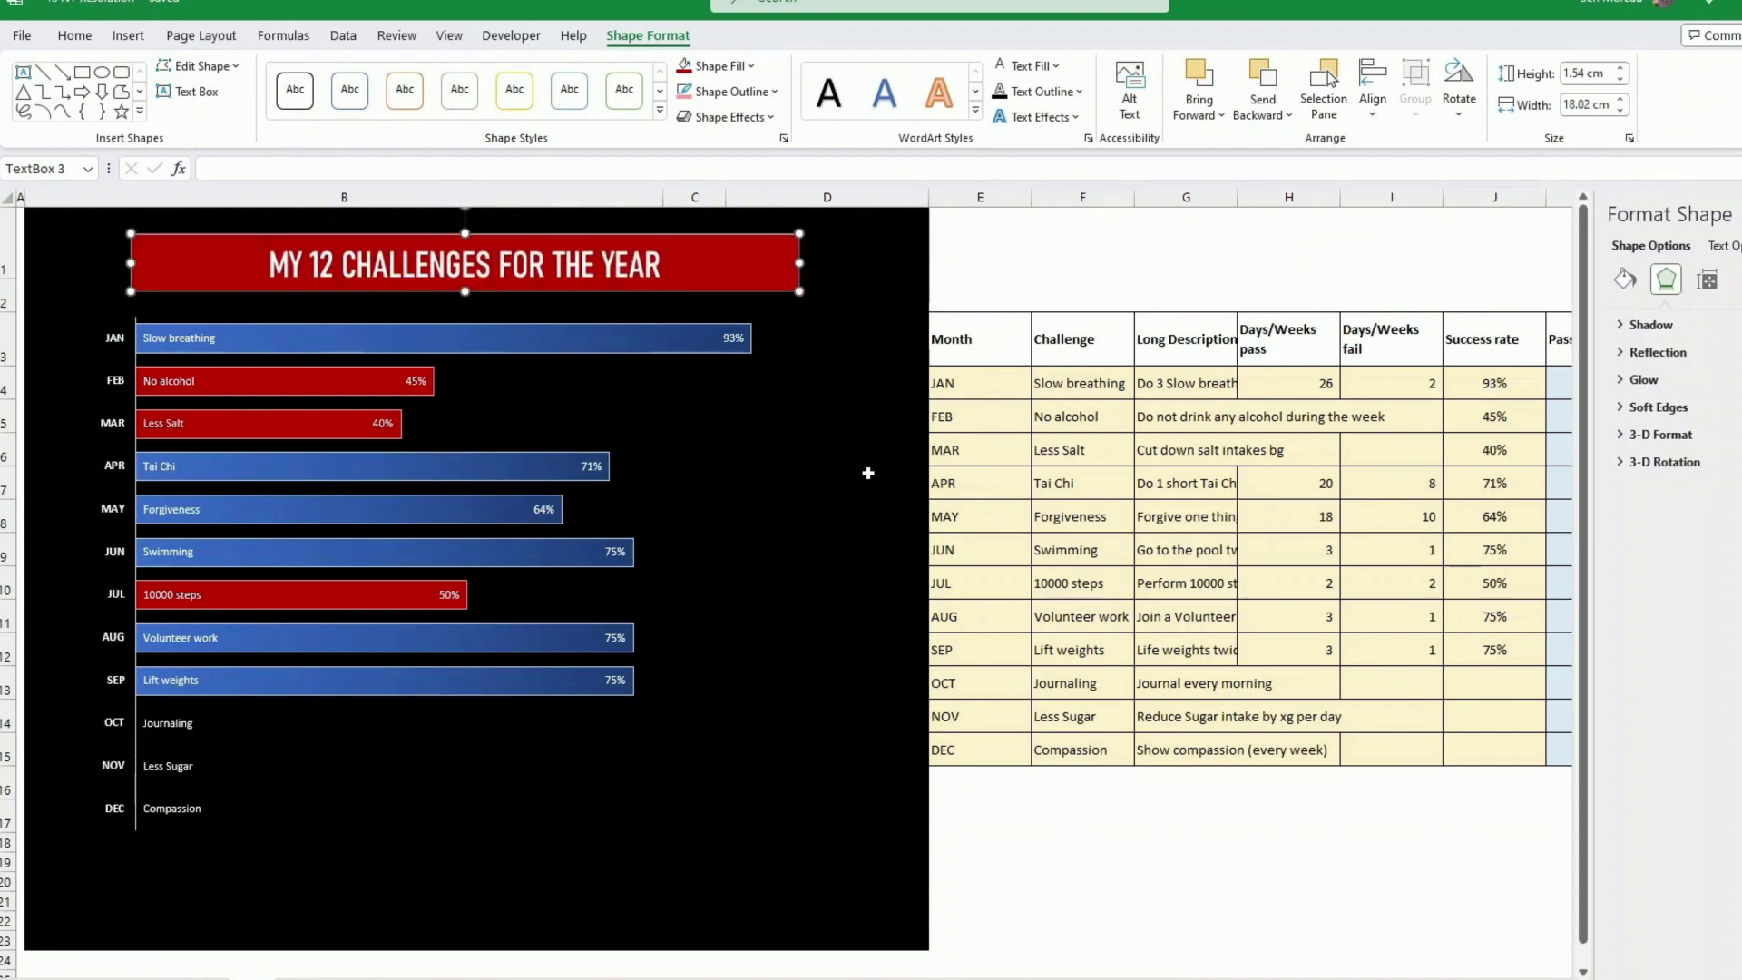
left_click(1062, 815)
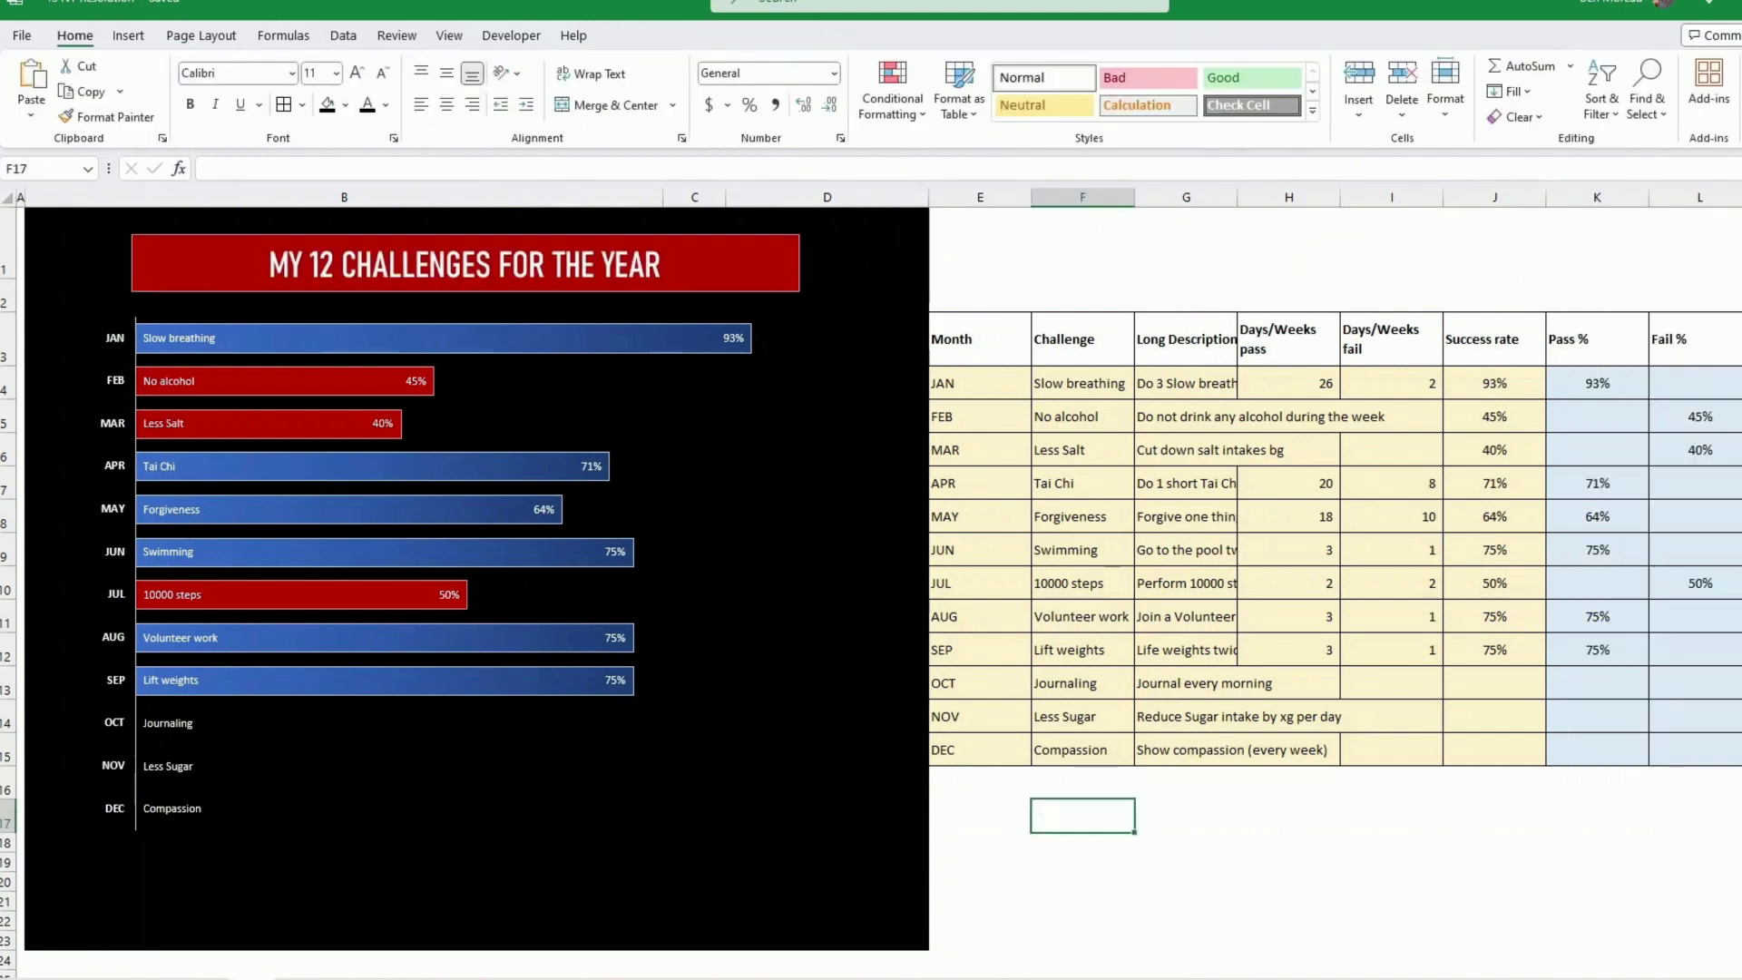
Step: Group columns E to N containing the data table and collapse the group
left_click_drag(983, 194, 1250, 257)
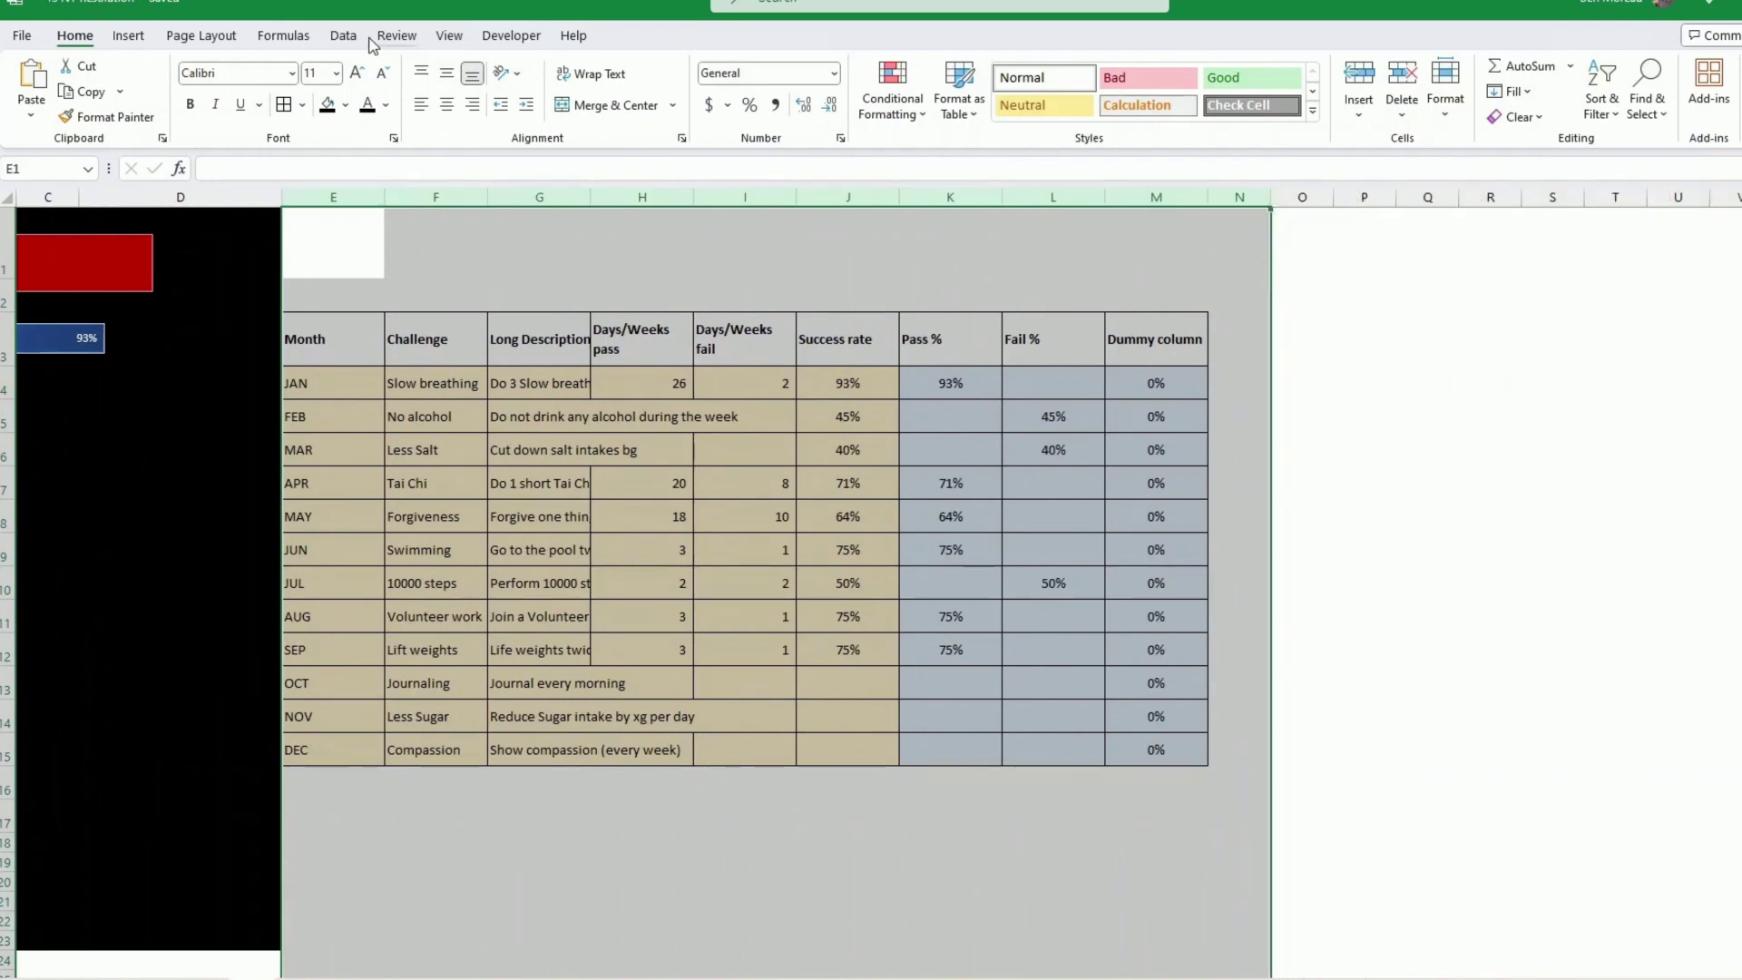
left_click(343, 37)
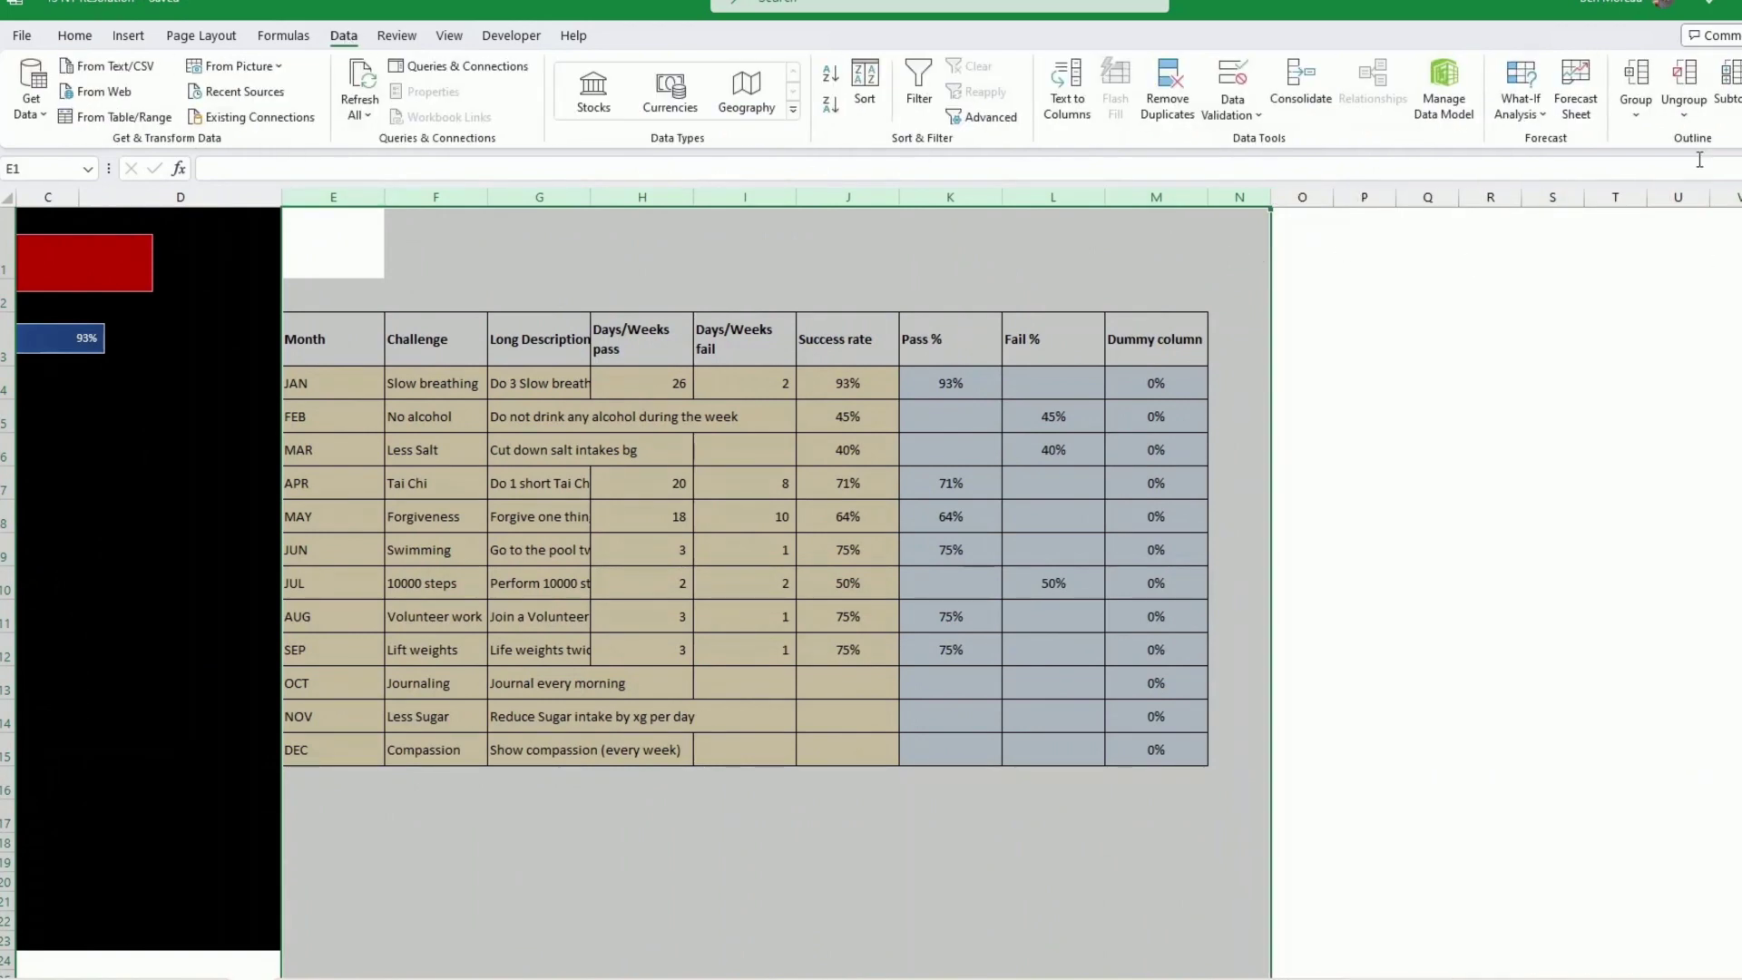
left_click(1636, 80)
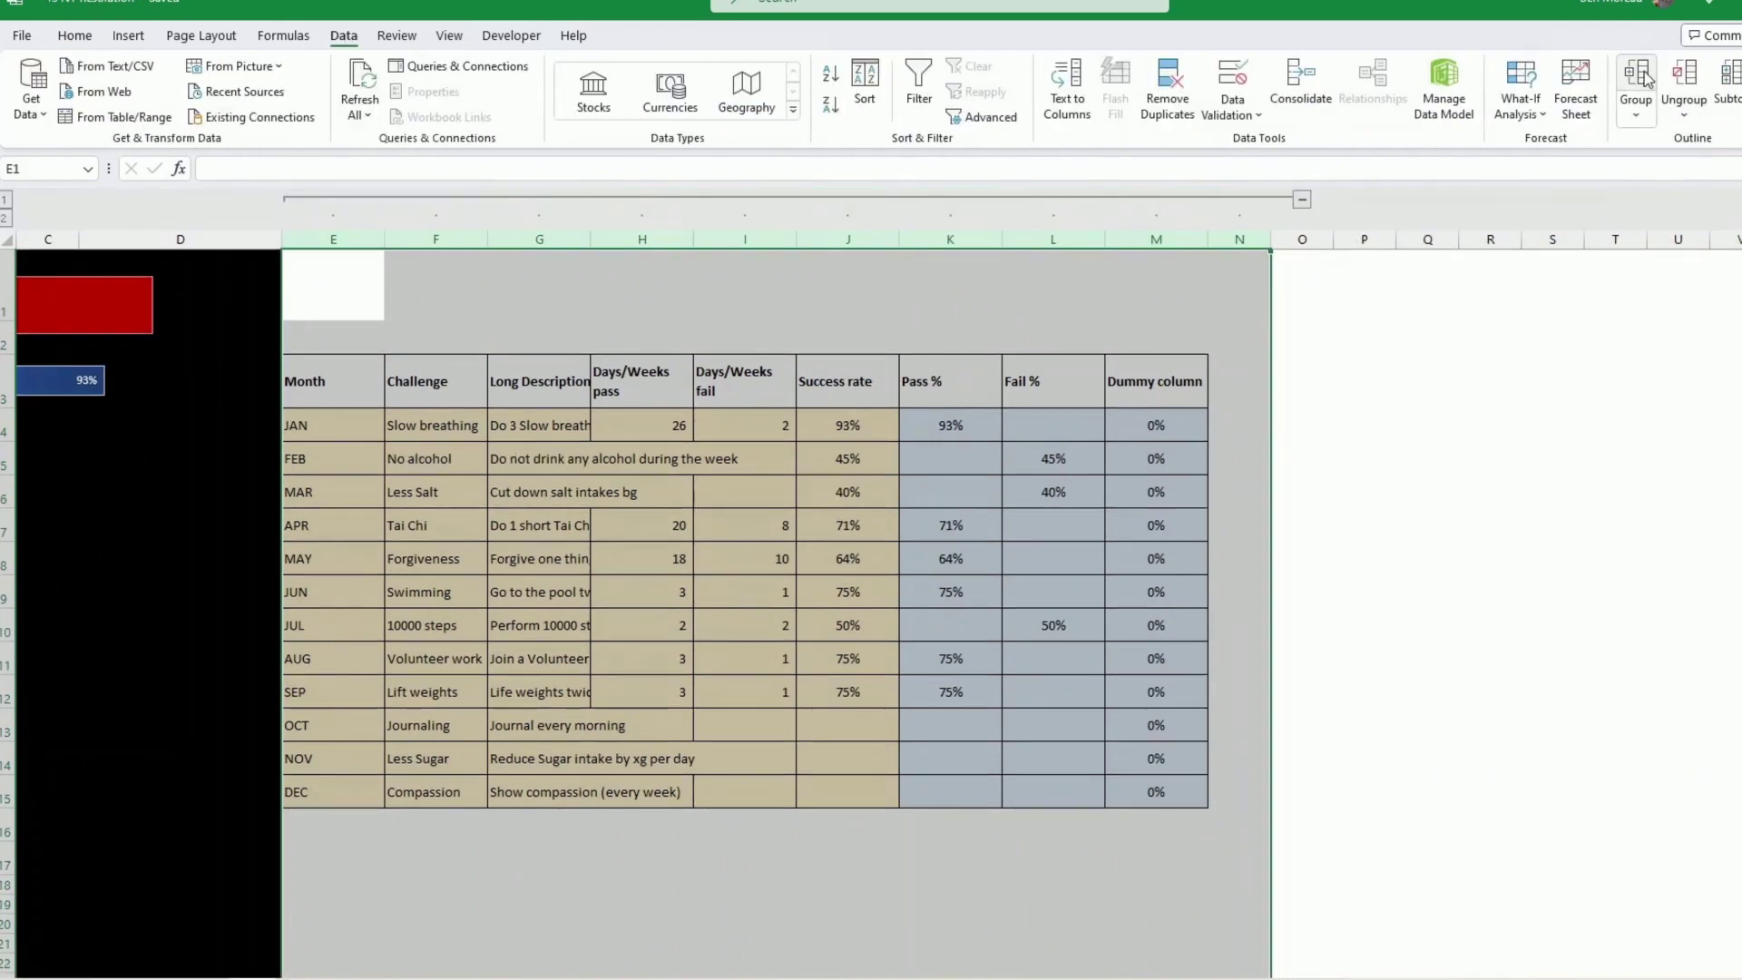
left_click(1303, 201)
left_click_drag(413, 703, 313, 701)
scroll(363, 701, "left", 3)
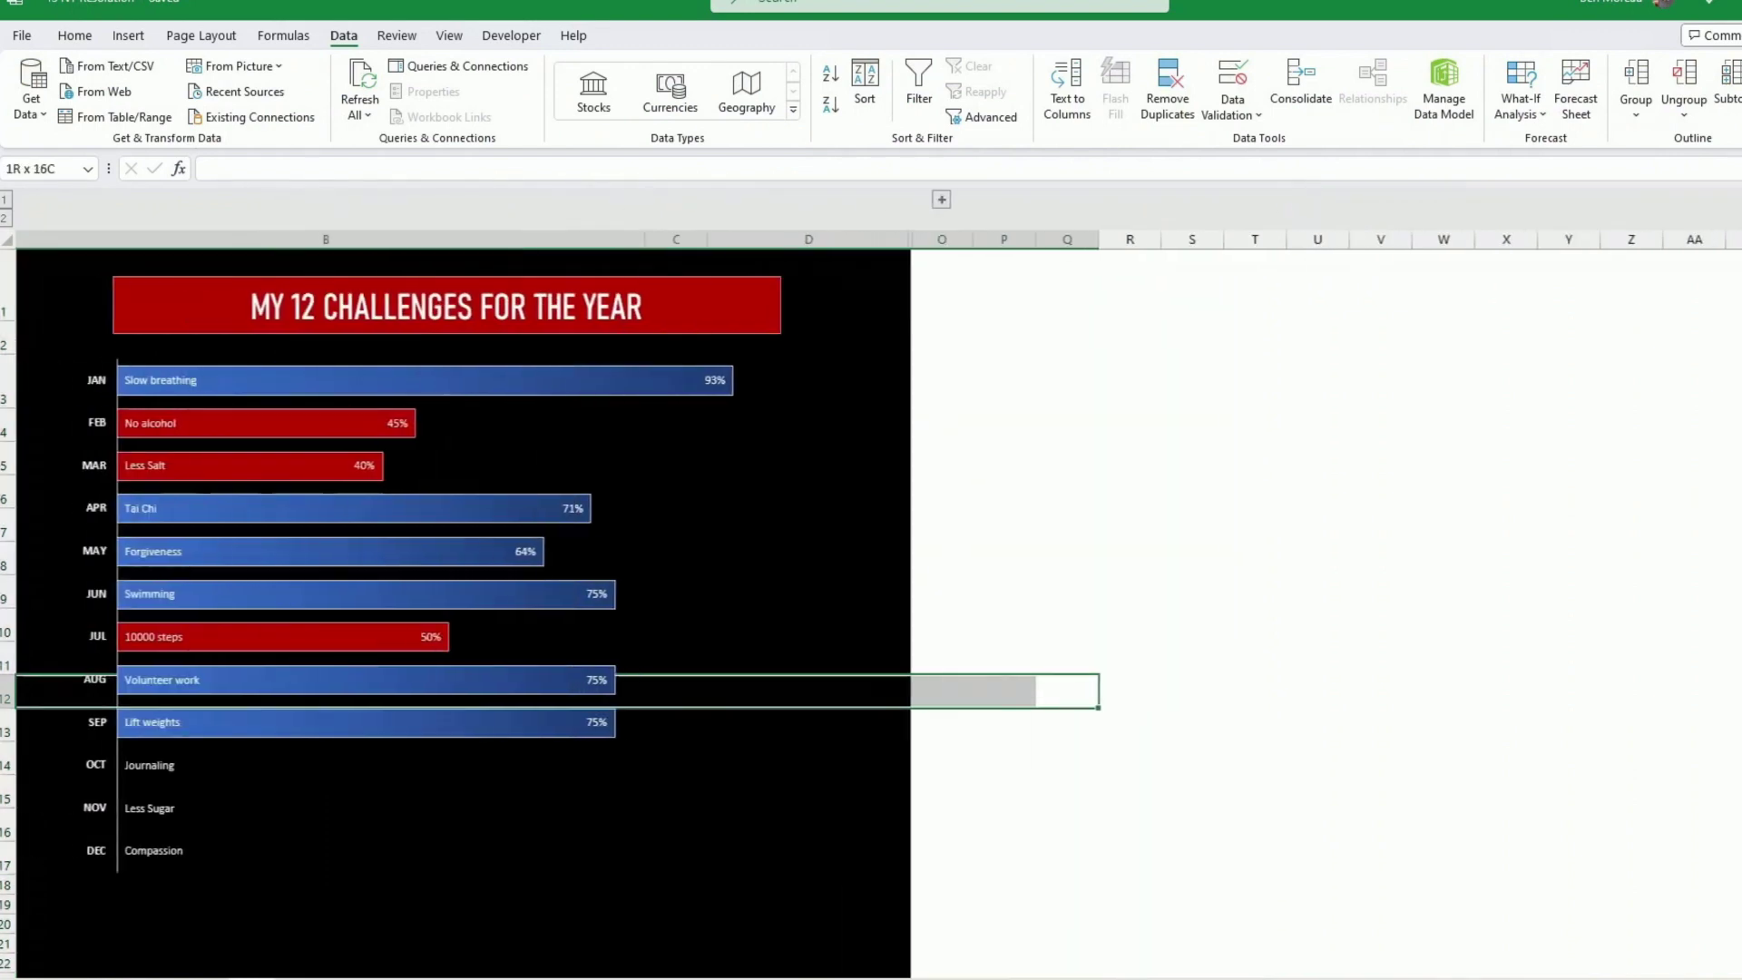
Step: Check the chart's hidden and empty cell settings for showing data in hidden rows and columns
left_click(458, 658)
right_click(517, 666)
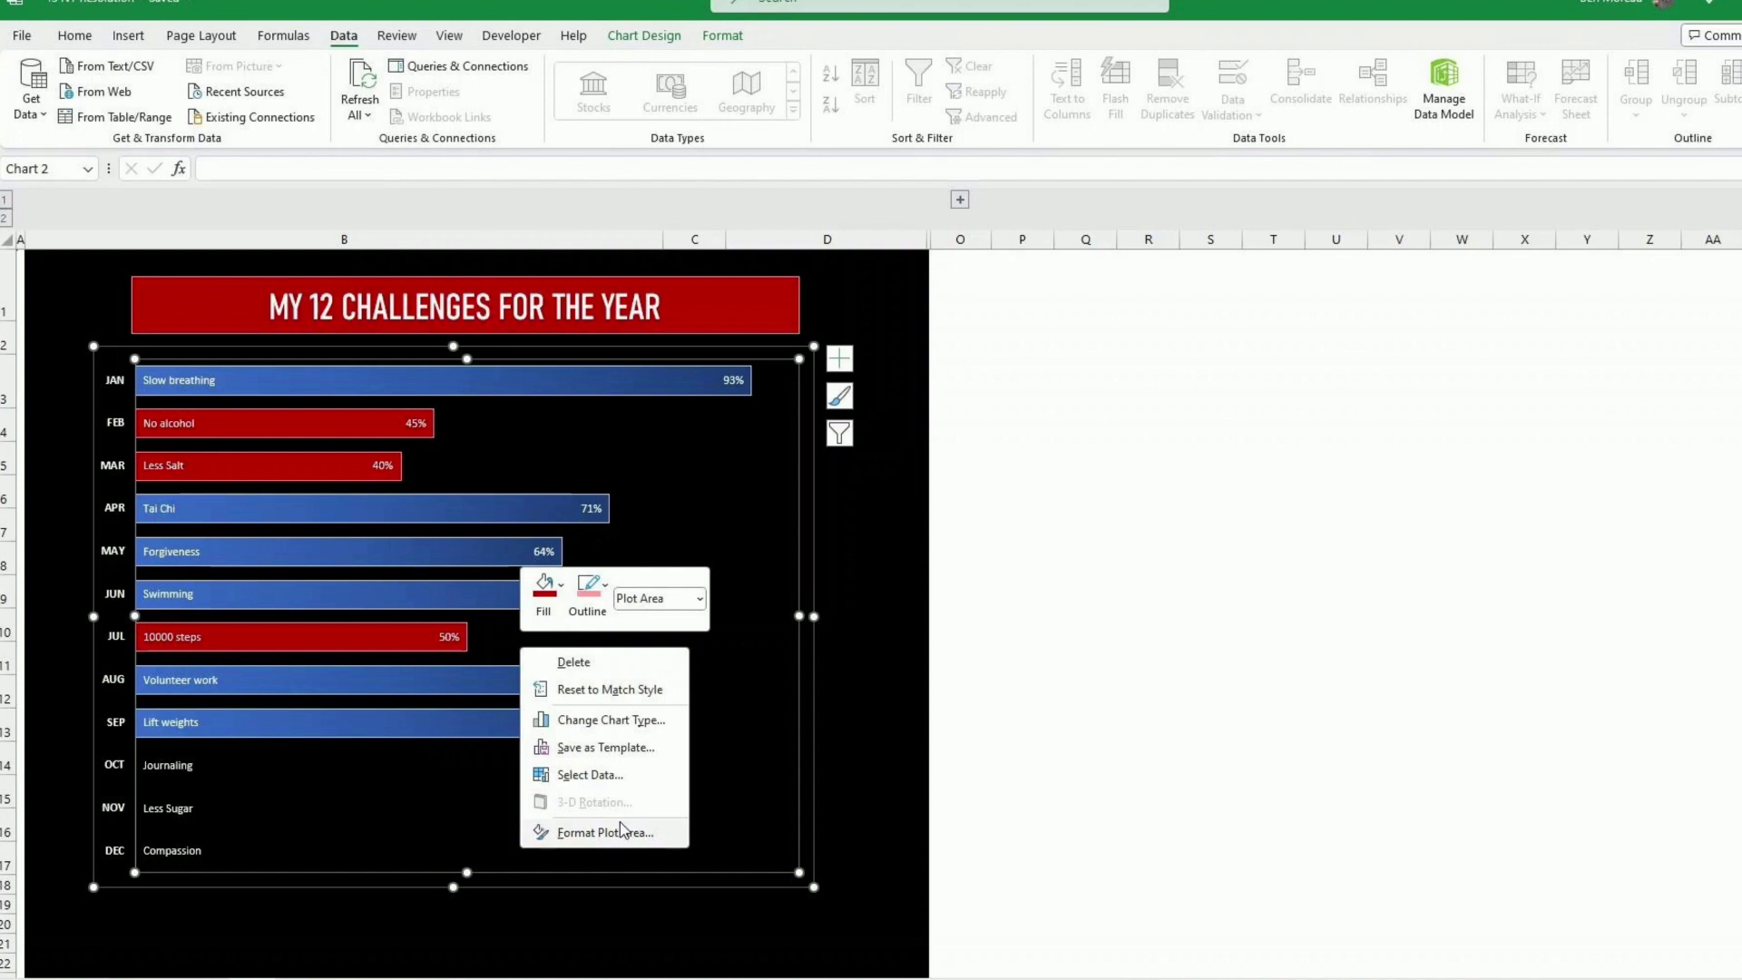
left_click(614, 777)
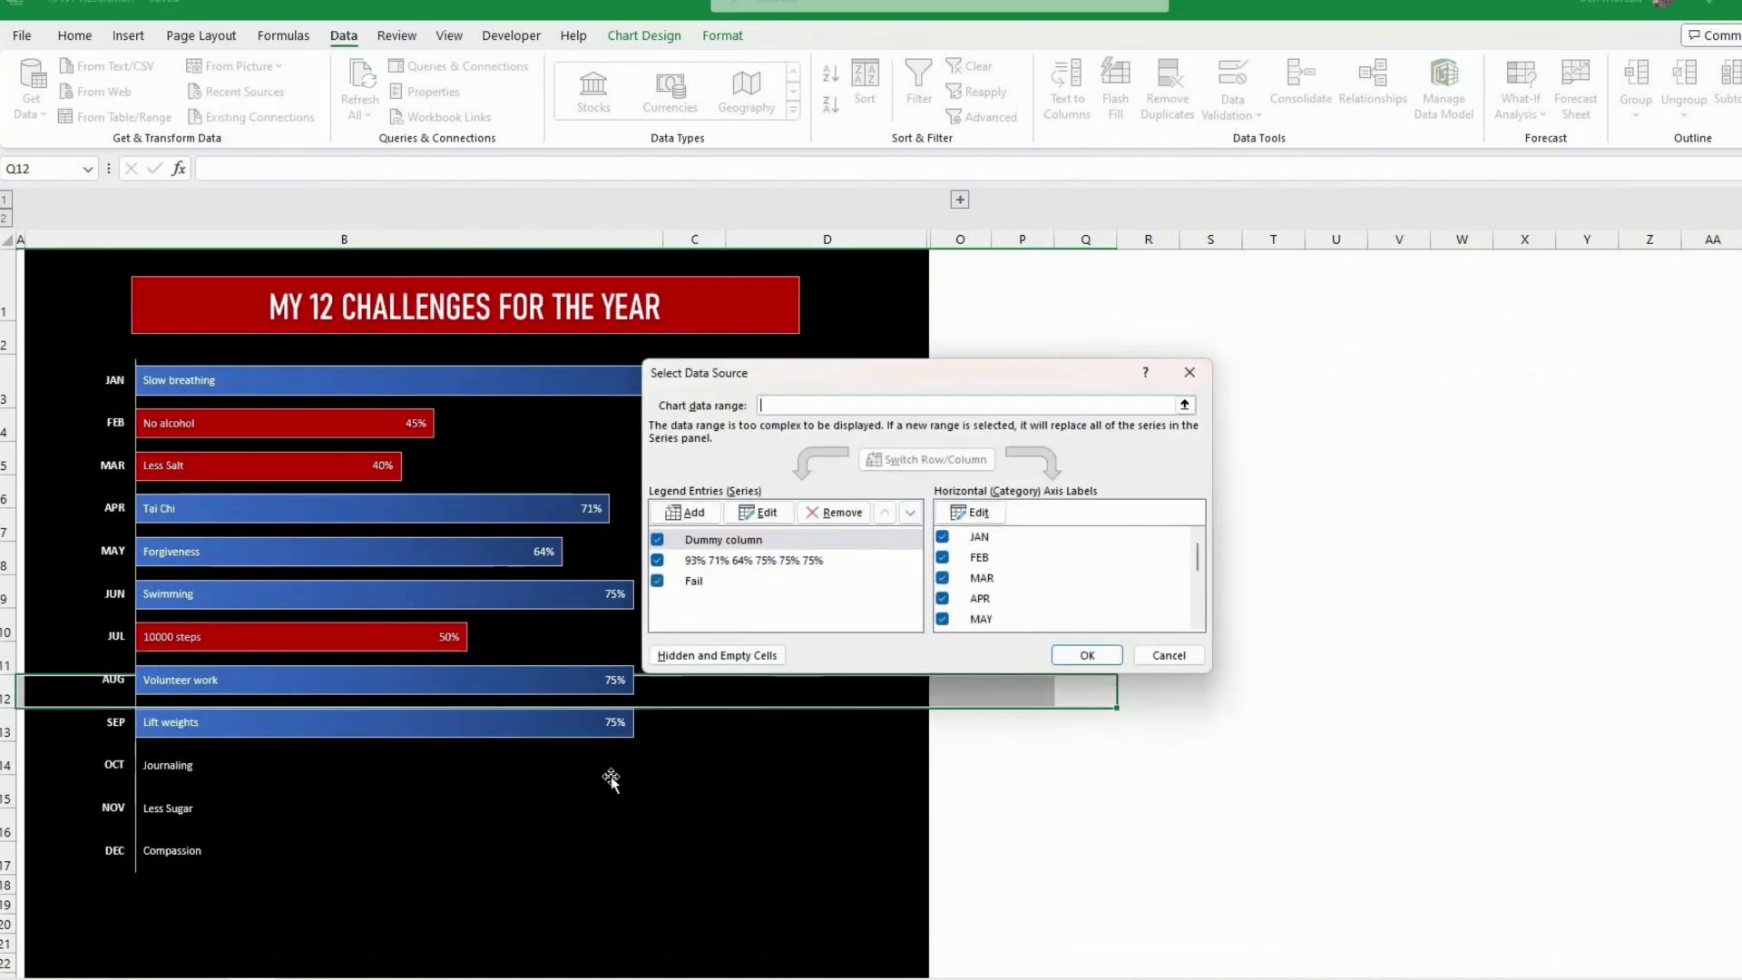
left_click(716, 655)
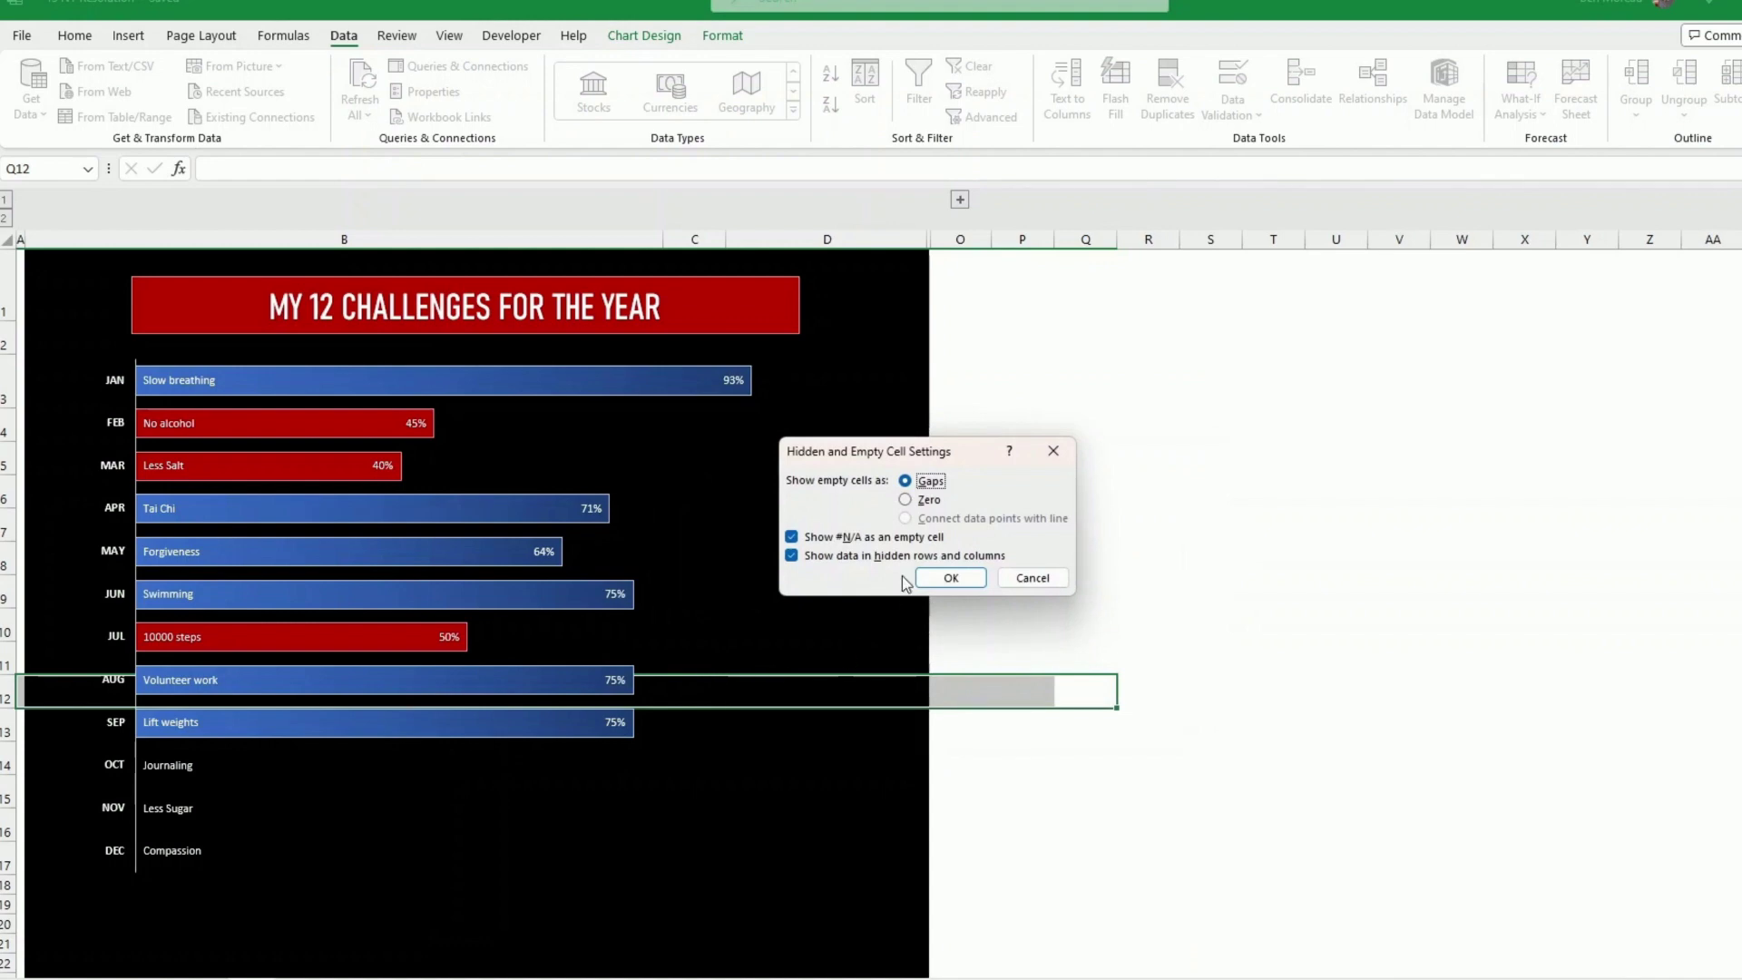
left_click(951, 577)
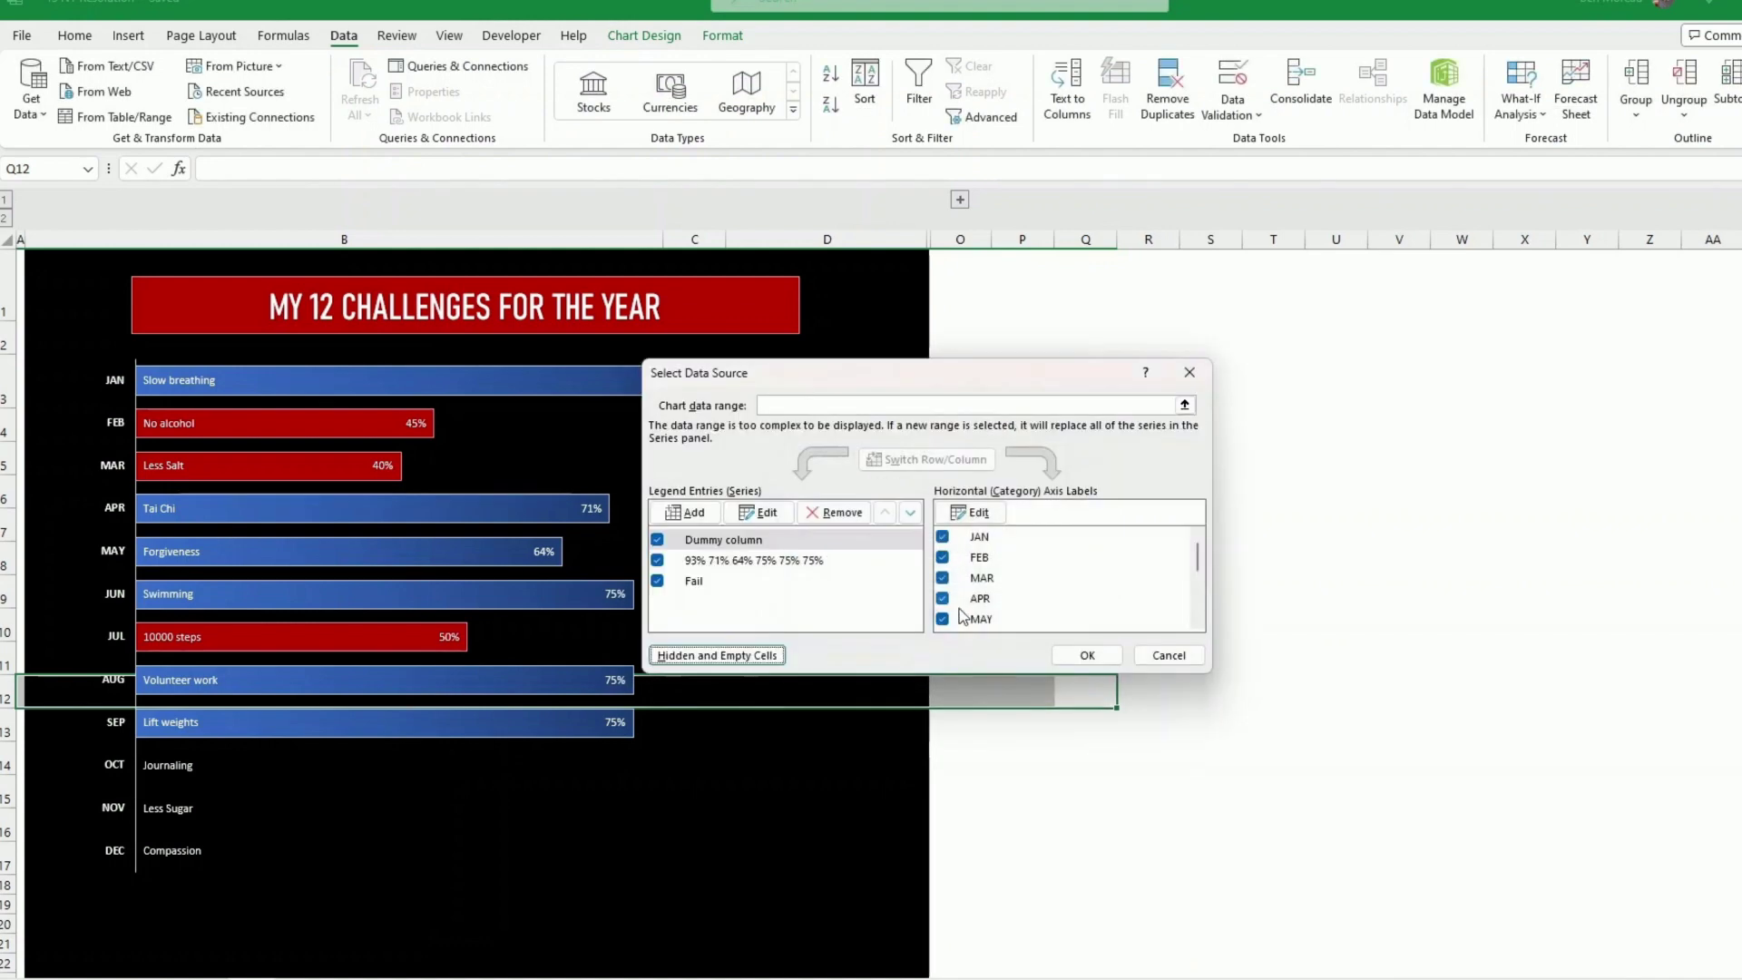
left_click(1077, 651)
Step: Fill the empty cells from column O onward, beside the chart, with black to extend the background
left_click(1089, 730)
left_click_drag(1085, 791, 22, 867)
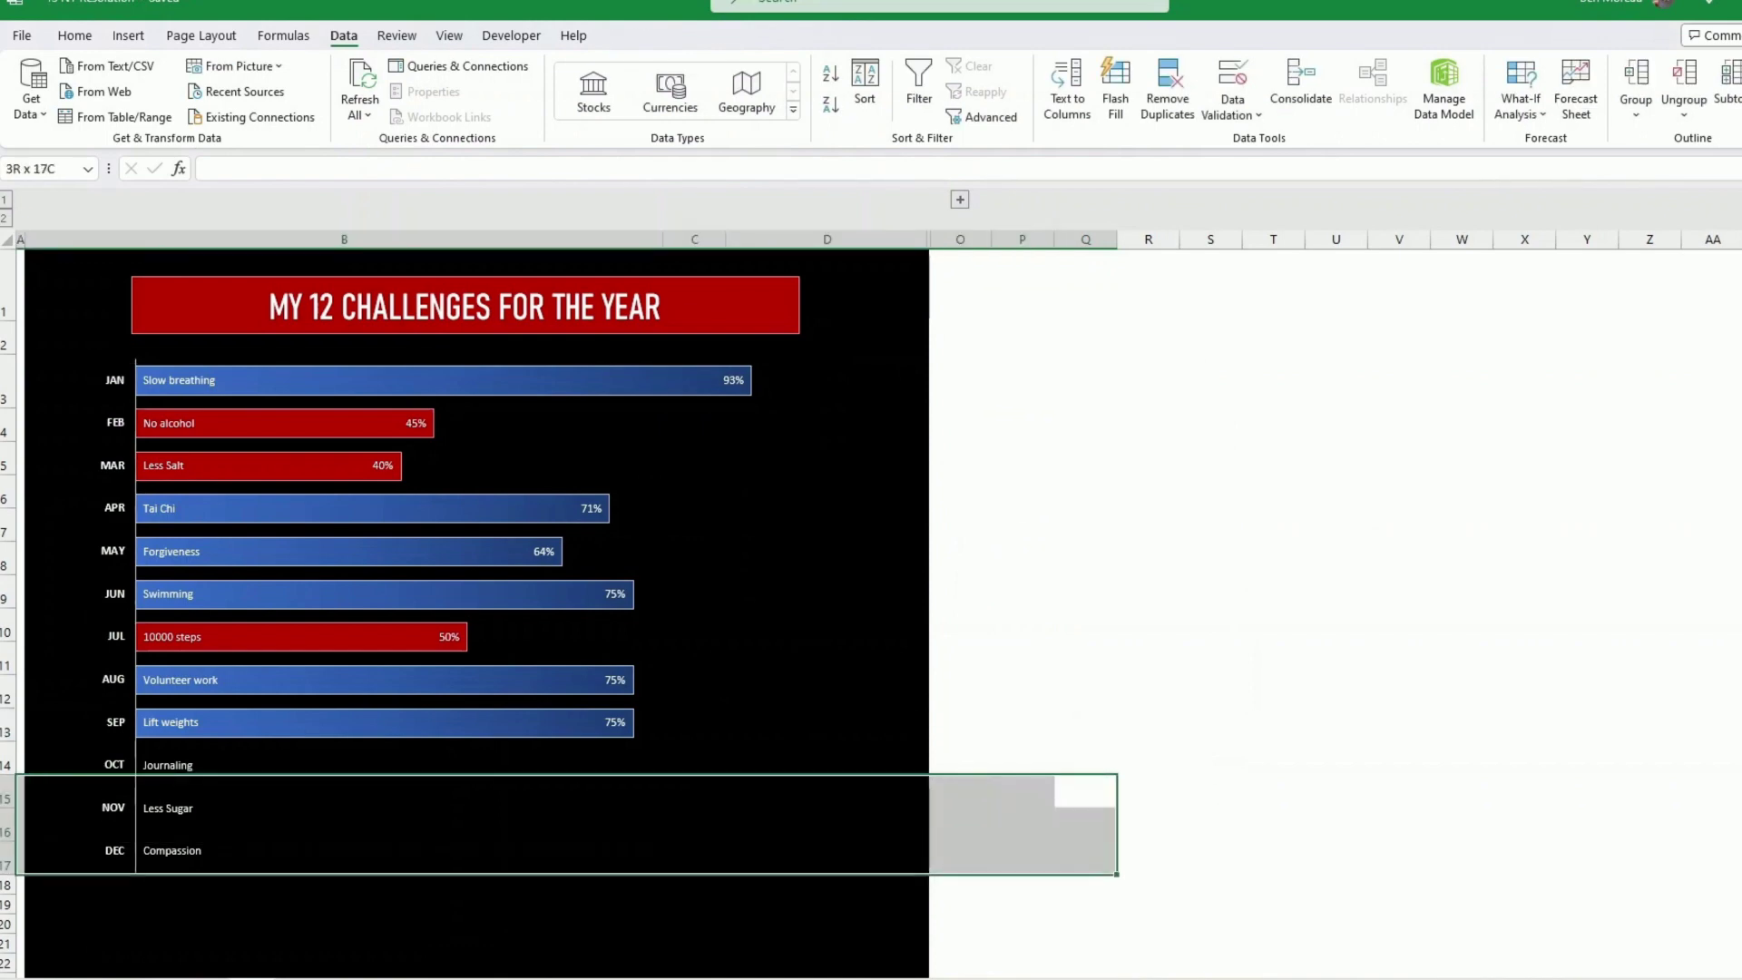
left_click_drag(978, 256, 1693, 969)
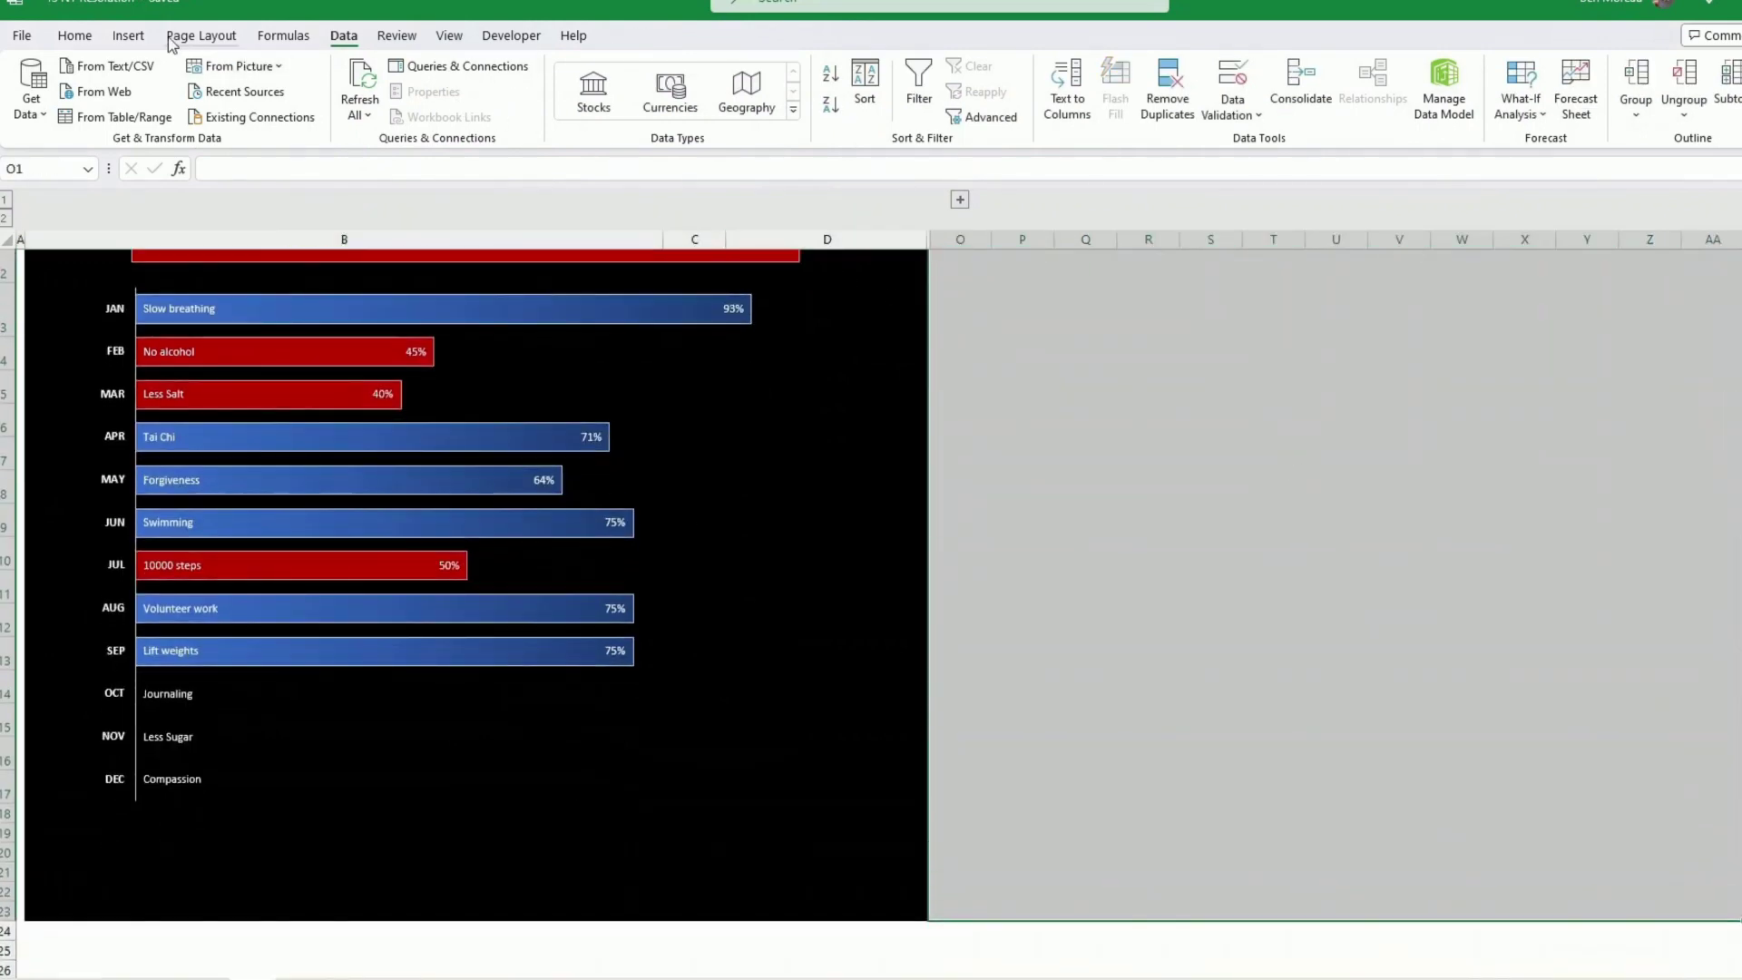
left_click(74, 35)
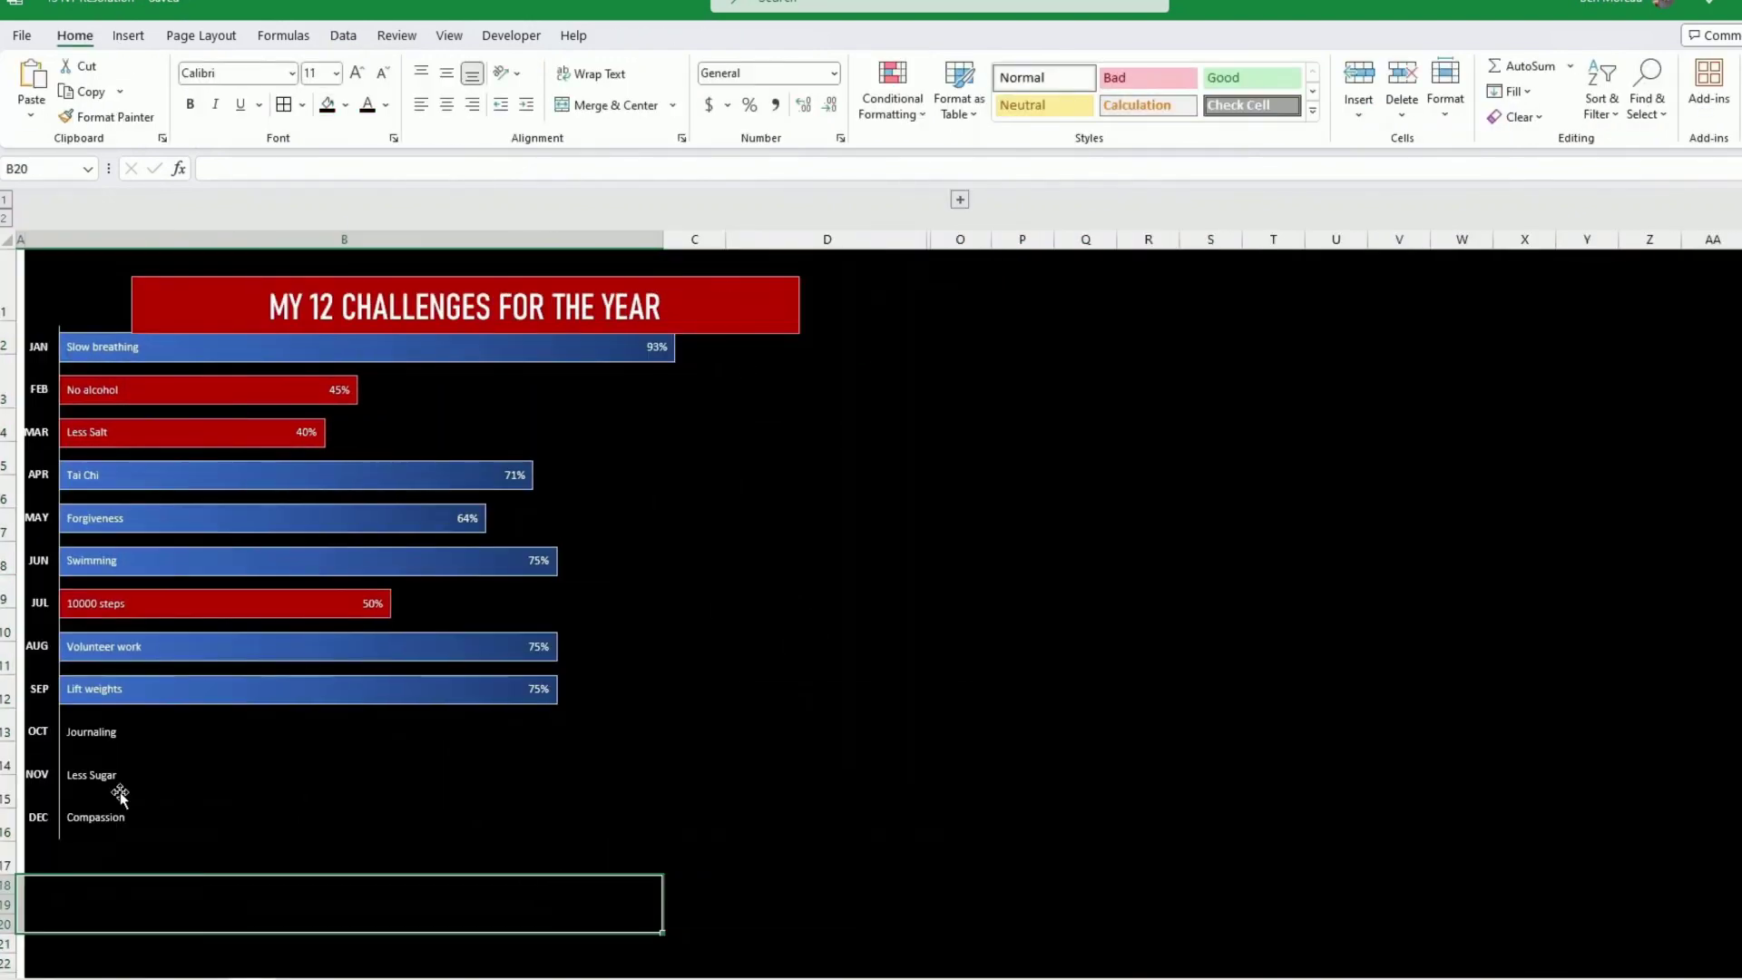
Step: Position the chart beneath the title box and widen column A to shift the chart and title inward
left_click(237, 869)
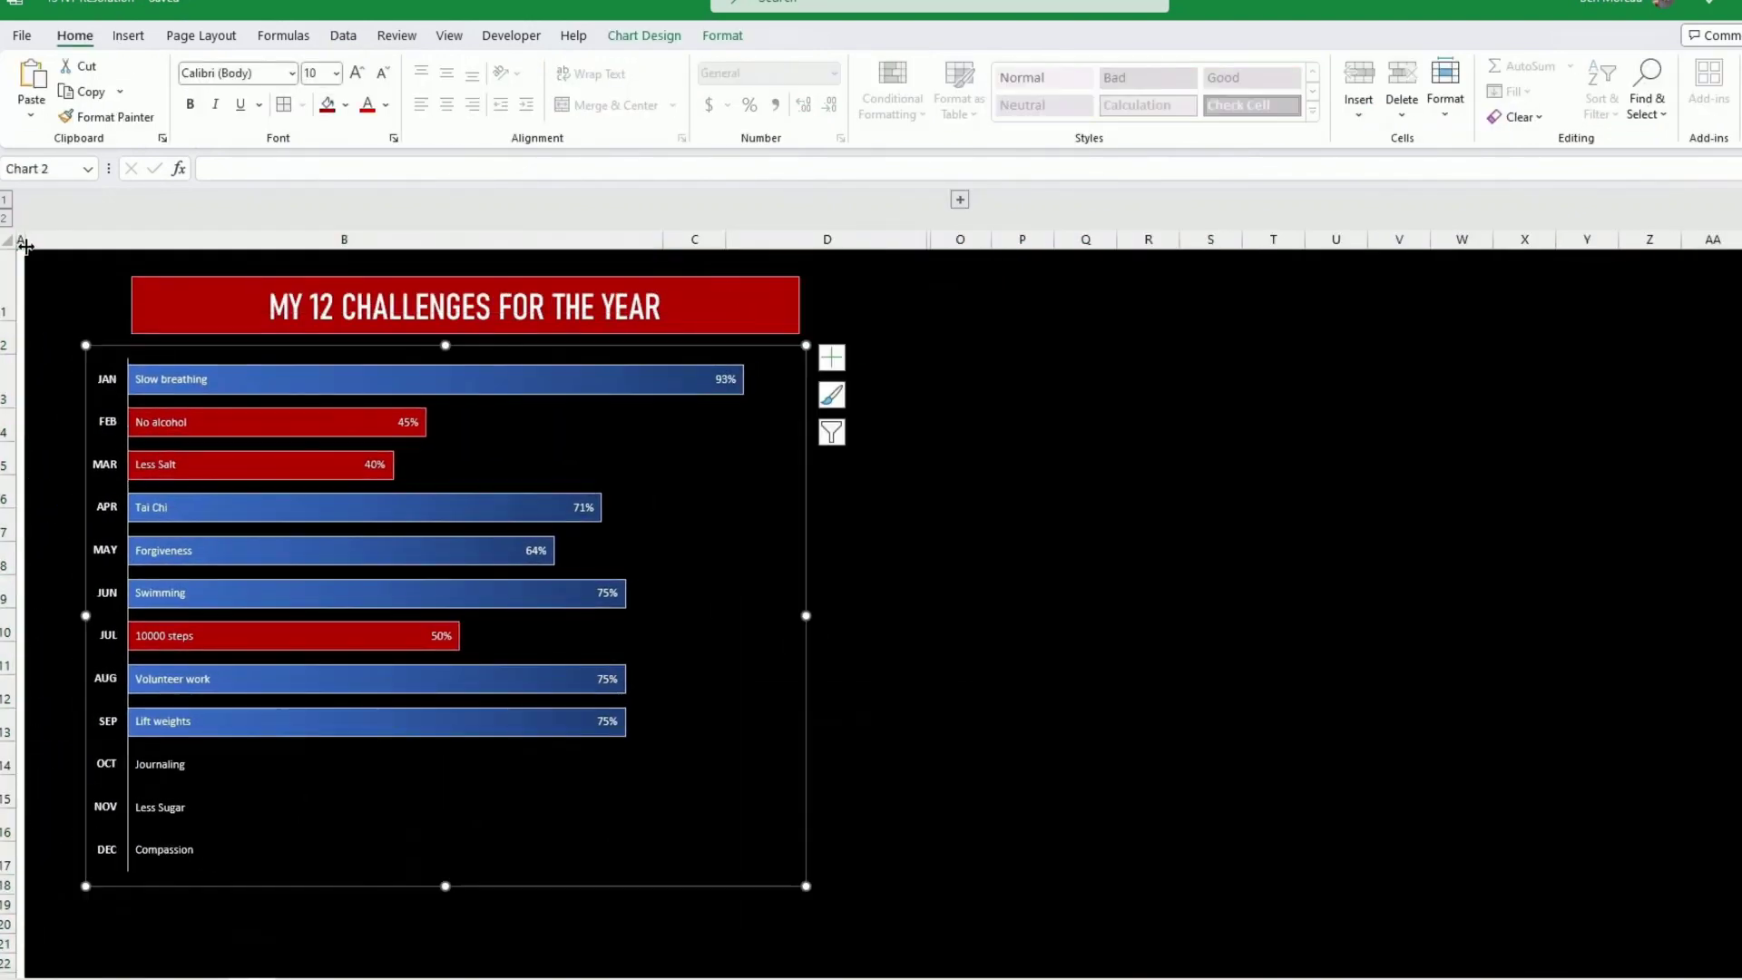
left_click_drag(26, 245, 192, 246)
left_click(125, 656)
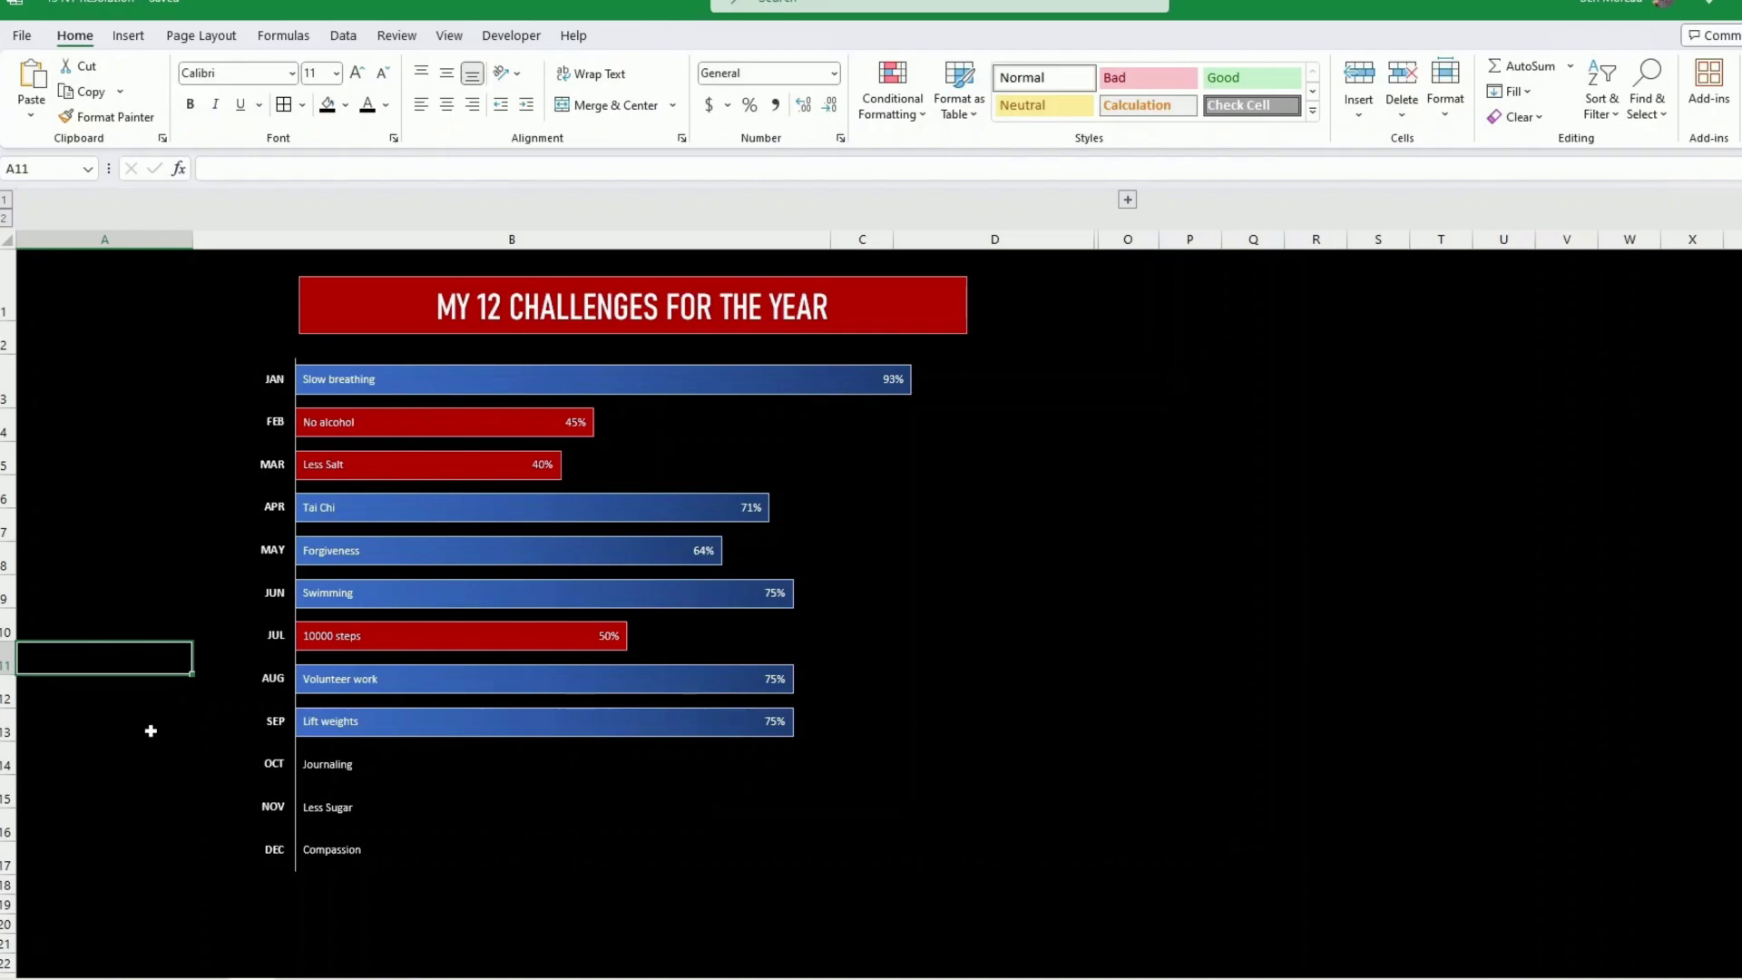